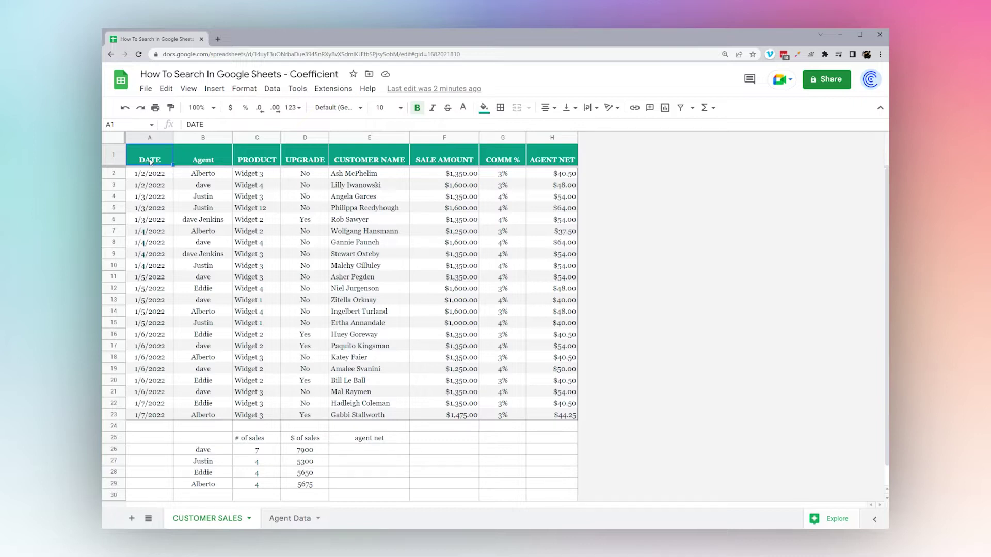
Search the CUSTOMER SALES sheet for "widget 12"
key("ctrl+f")
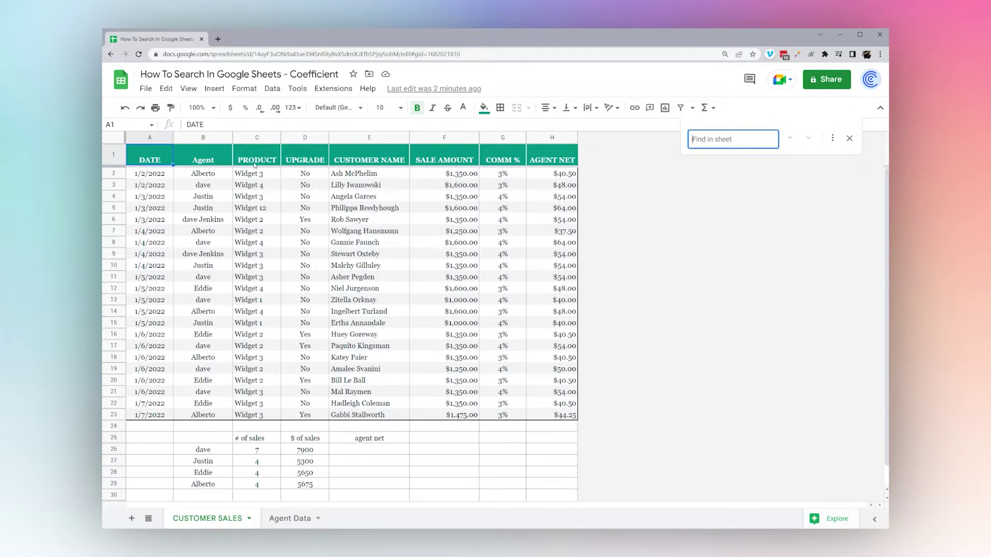
left_click(267, 212)
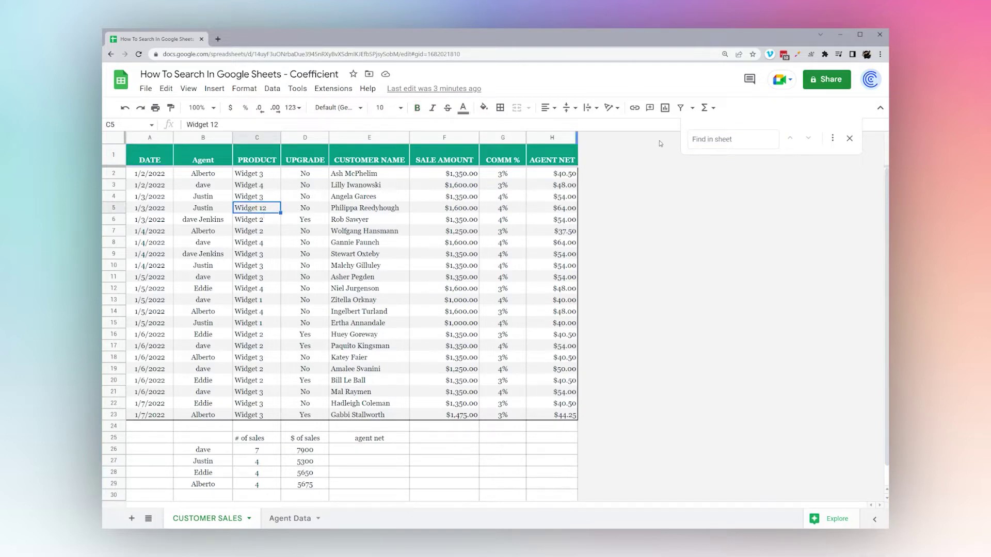
left_click_drag(157, 176, 528, 408)
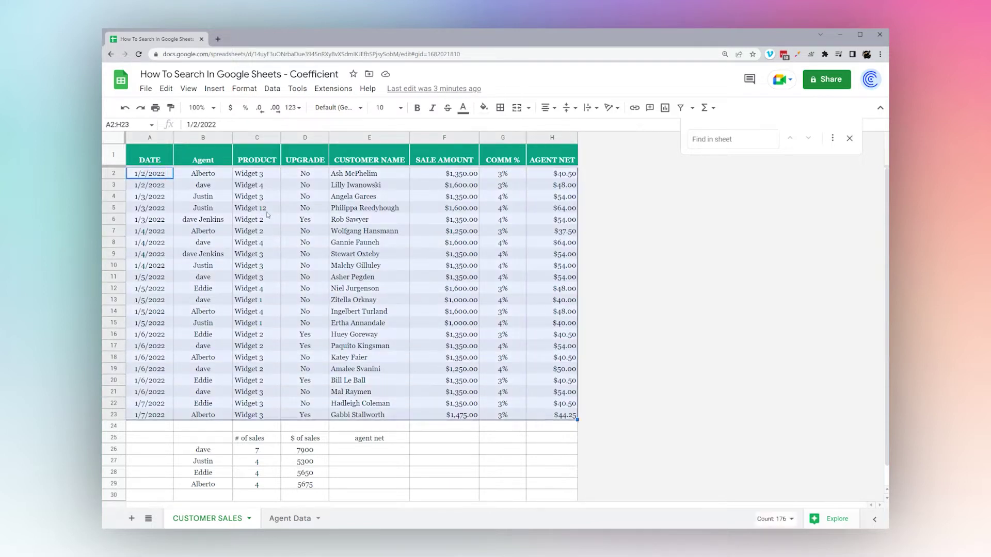
left_click(267, 210)
left_click(746, 139)
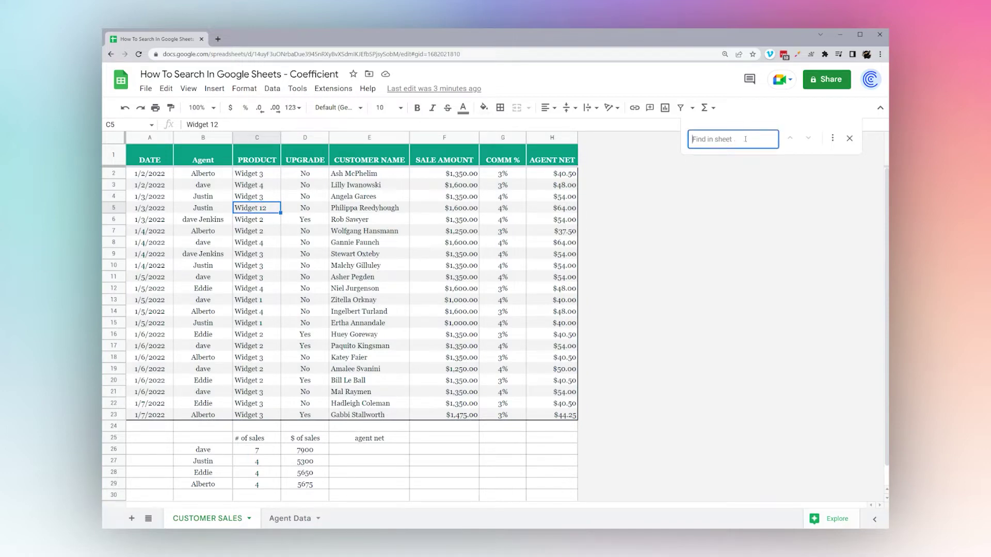
left_click(155, 159)
left_click(750, 140)
type("widget 12")
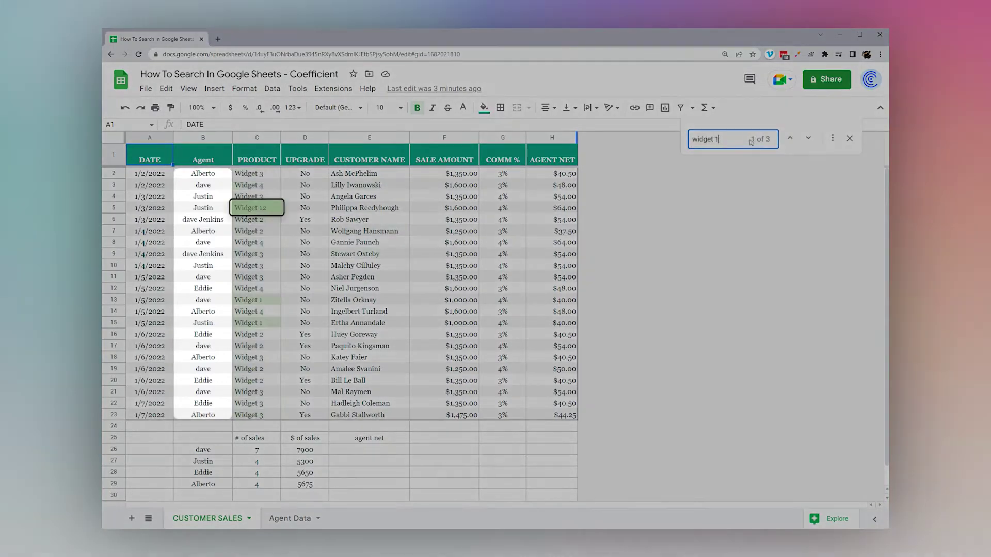
triple_click(751, 139)
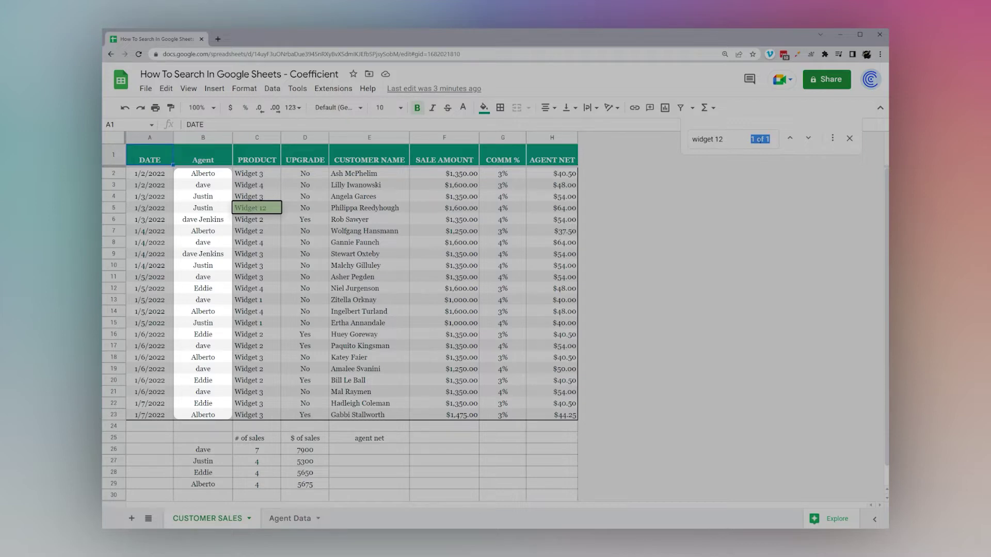
left_click(751, 140)
Change the product in cell C13 to Widget 12
double_click(266, 303)
type("2")
key("Return")
left_click(754, 139)
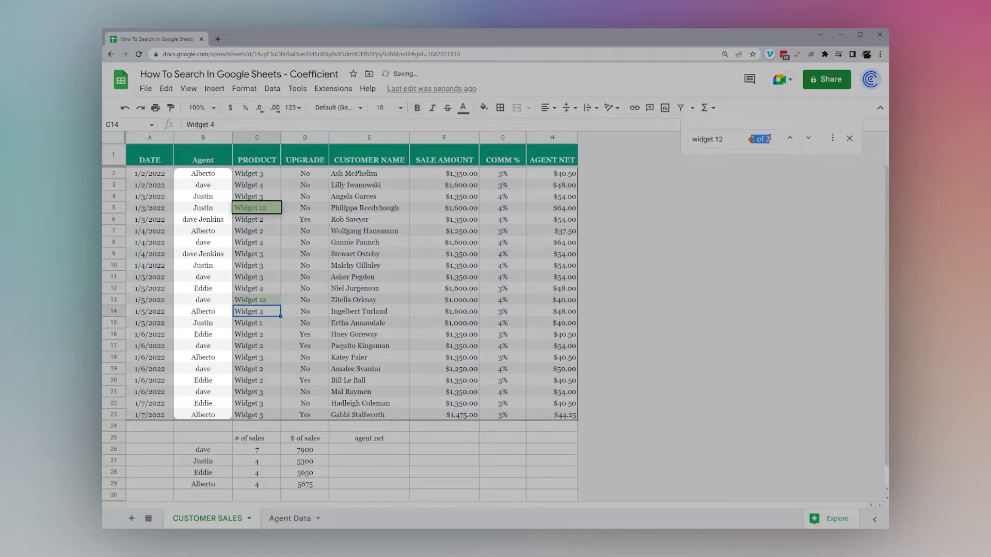
Cycle through the matches for "widget 12", view the Find and replace options and close them
left_click(810, 140)
left_click(810, 140)
left_click(811, 139)
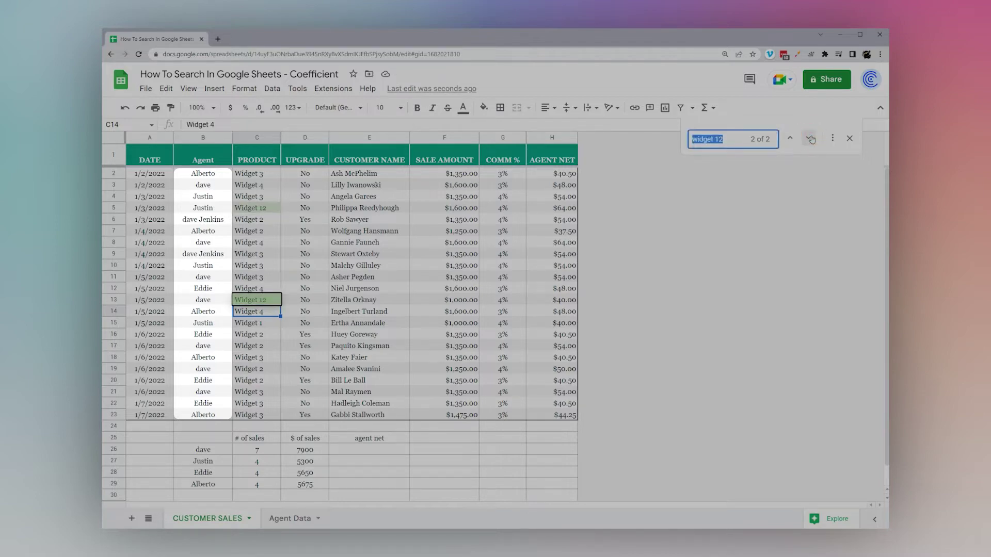
left_click(811, 140)
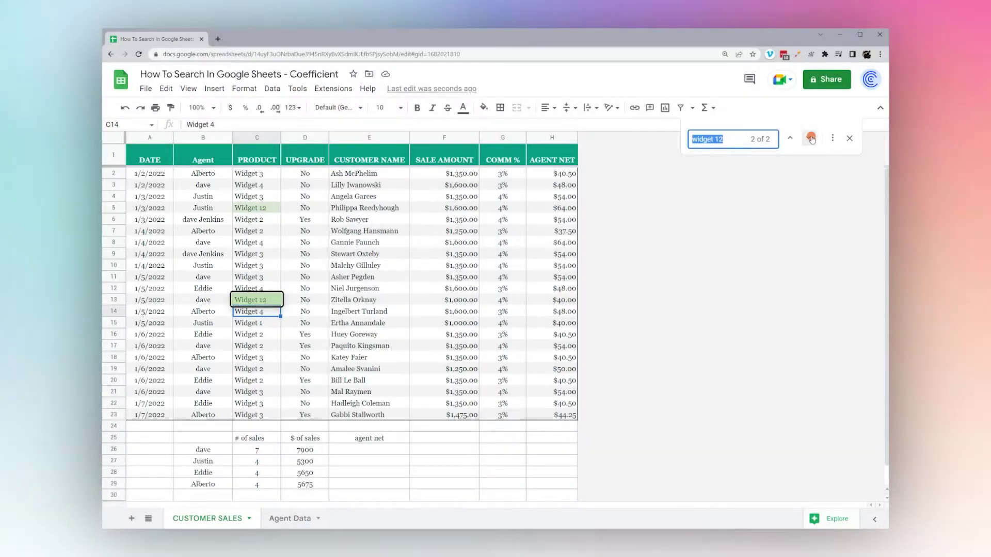
left_click(811, 140)
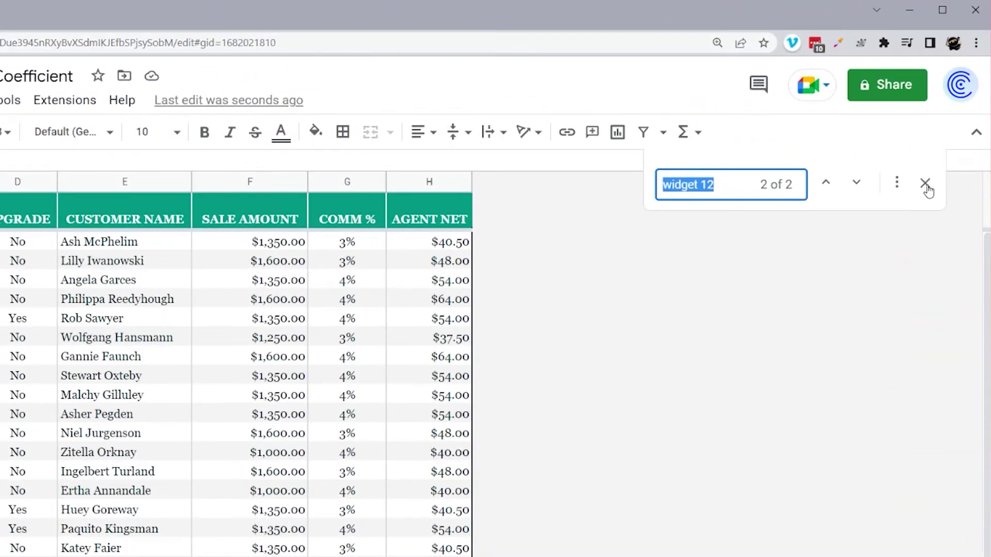
left_click(897, 186)
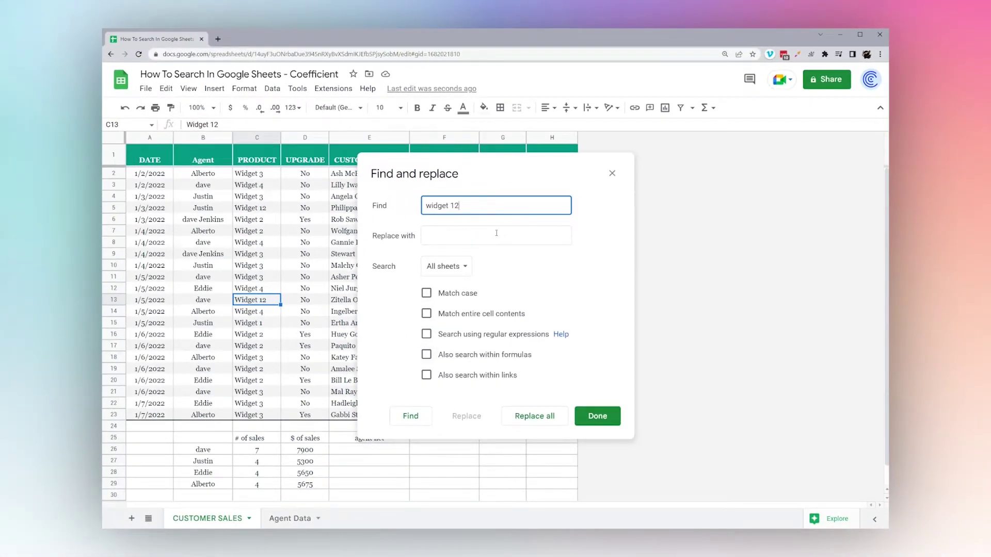
left_click(612, 174)
Restore the product in cell C13 to Widget 1
double_click(271, 301)
key("BackSpace")
key("Return")
left_click(264, 207)
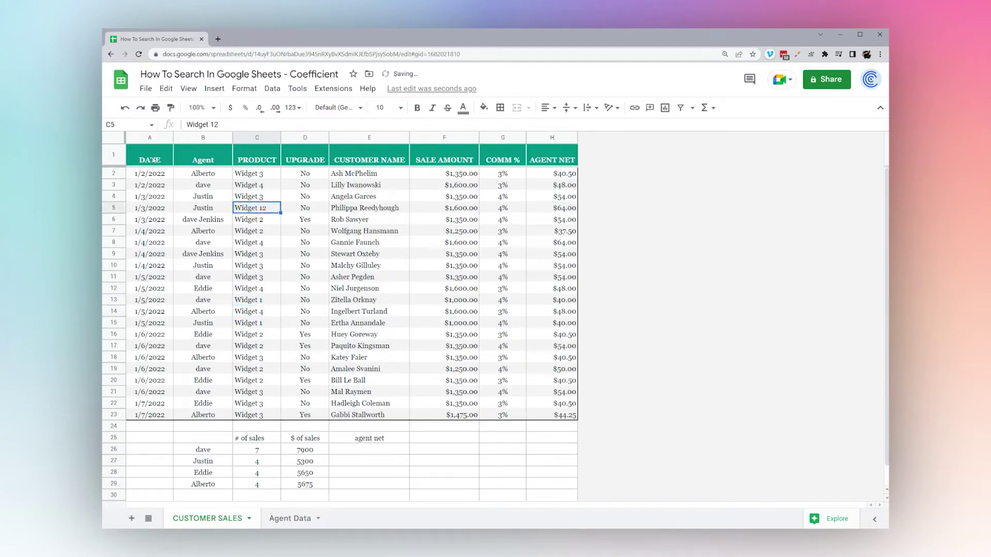
left_click(134, 154)
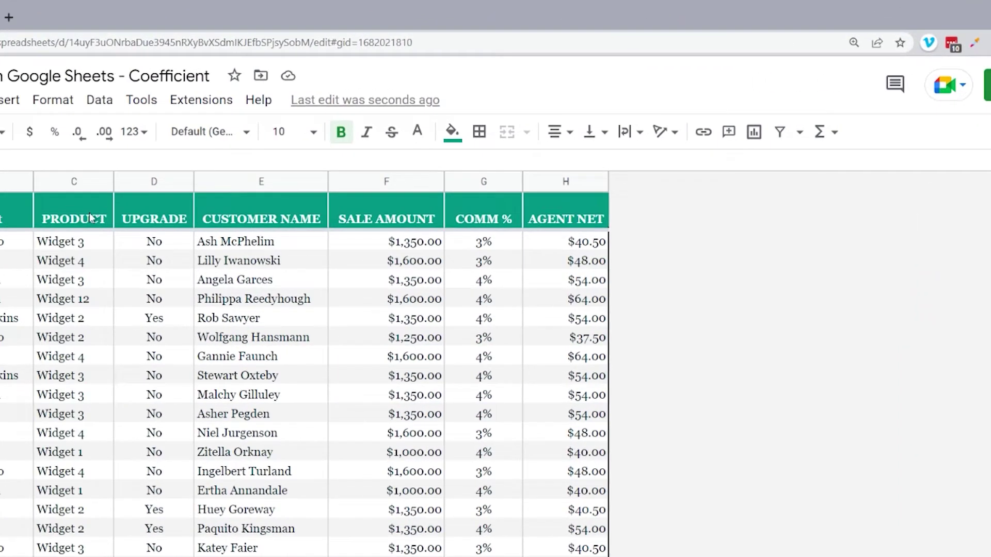
left_click(99, 100)
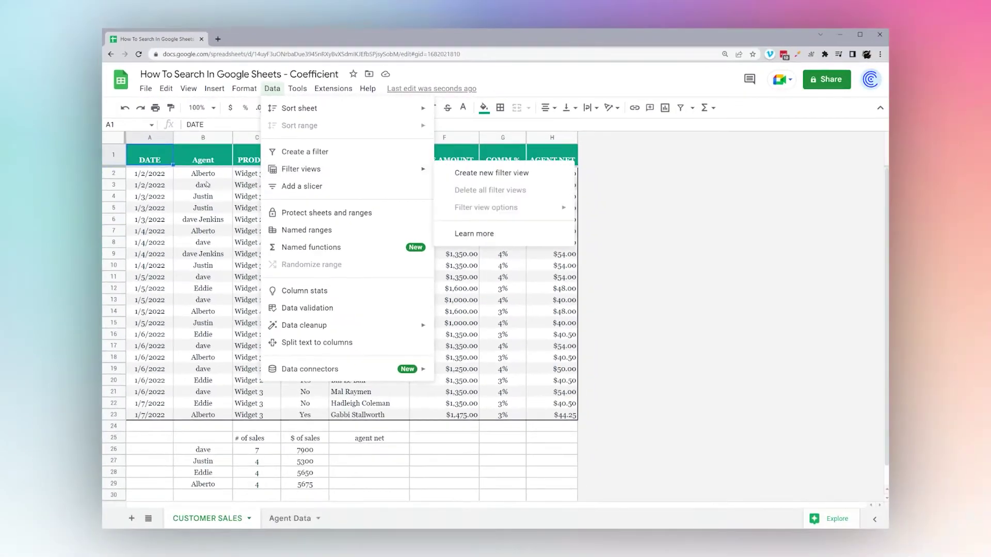
left_click(198, 179)
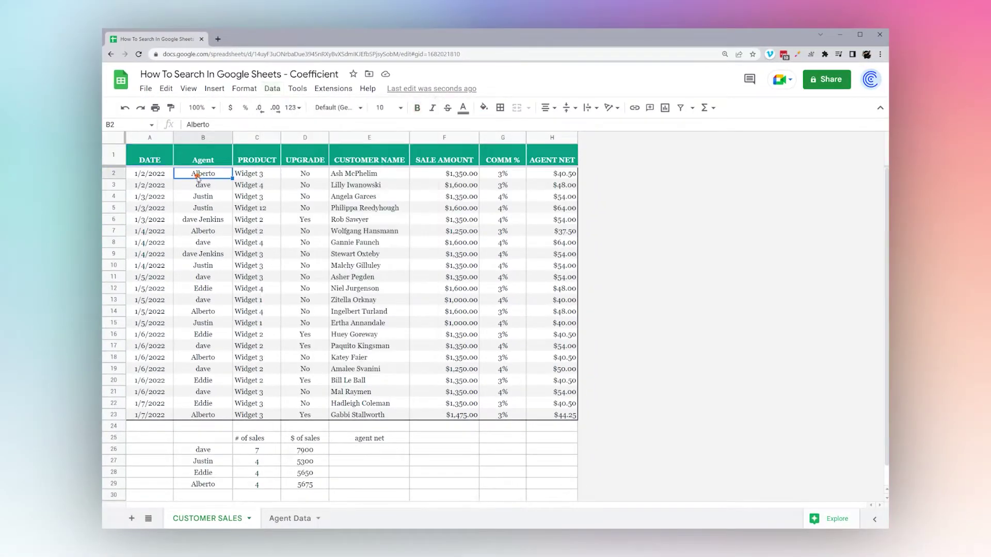
mouse_move(150, 160)
left_mouse_down()
mouse_move(563, 373)
mouse_move(564, 418)
left_mouse_up()
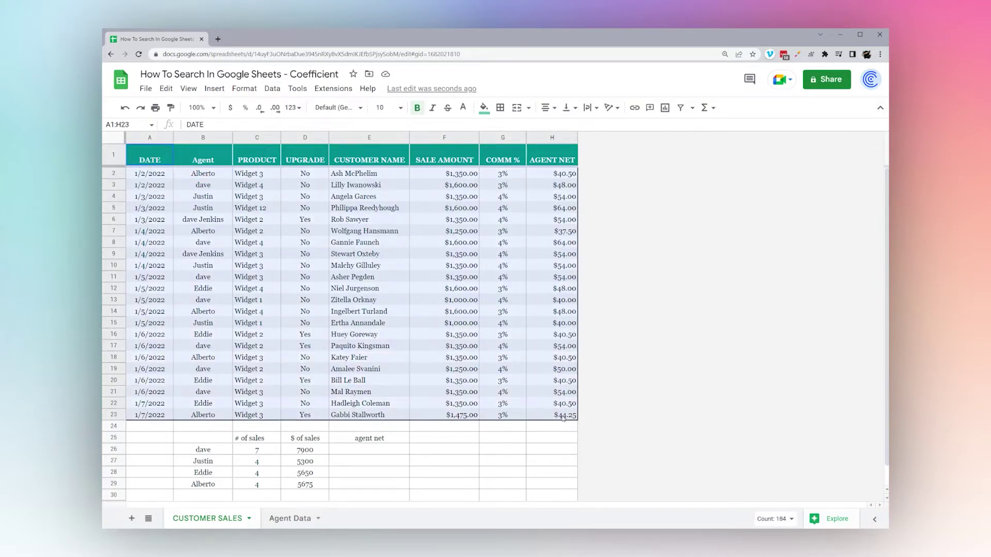
scroll(382, 293, "down", 1)
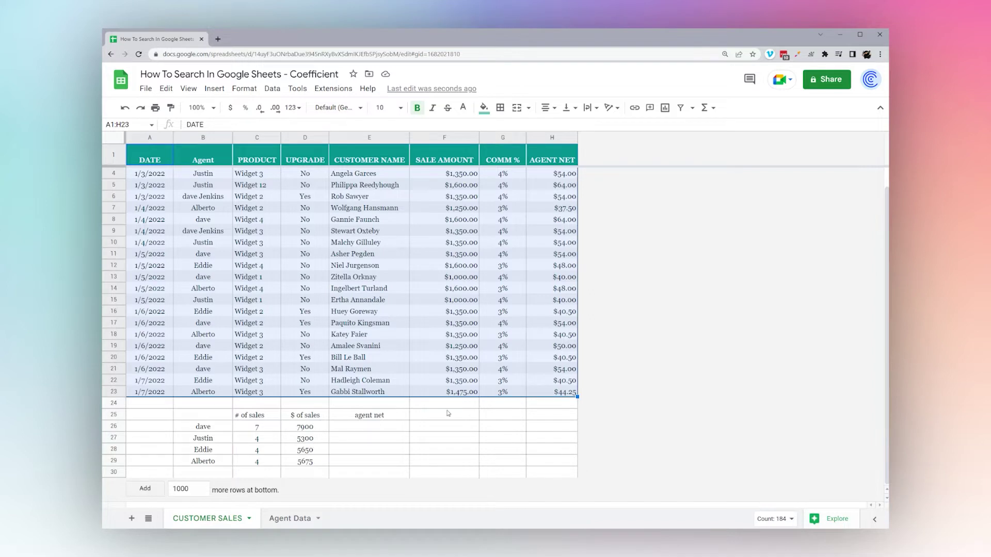
scroll(454, 411, "up", 1)
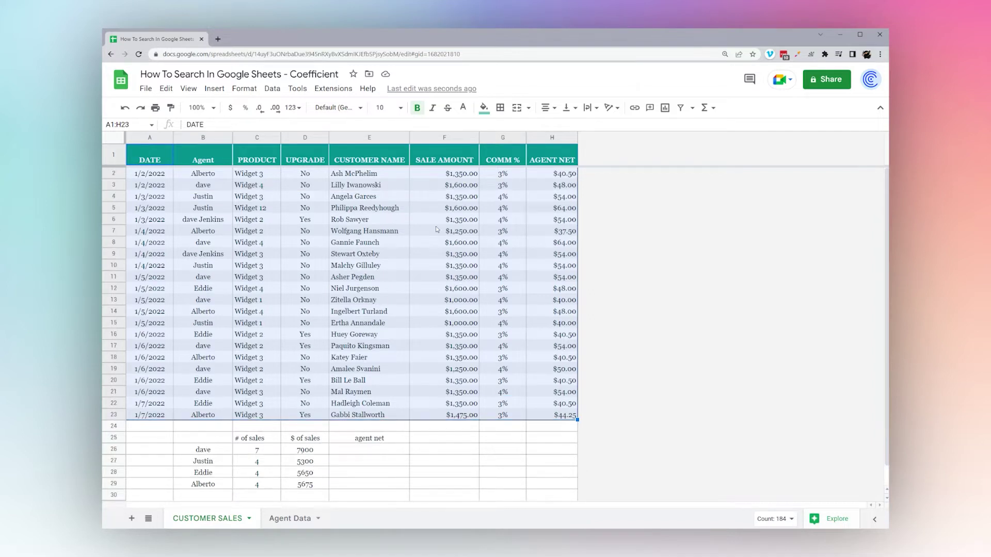
left_click(454, 427)
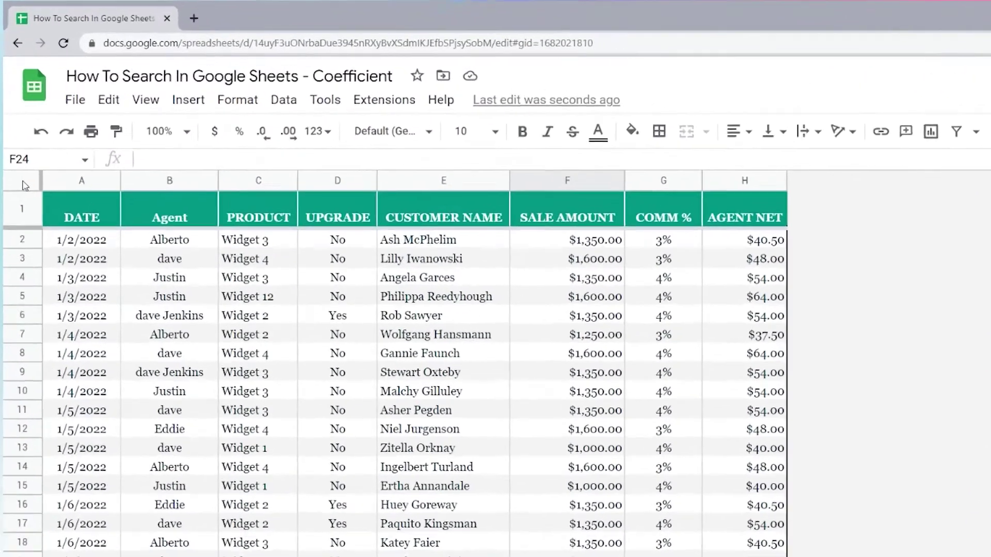
left_click(22, 185)
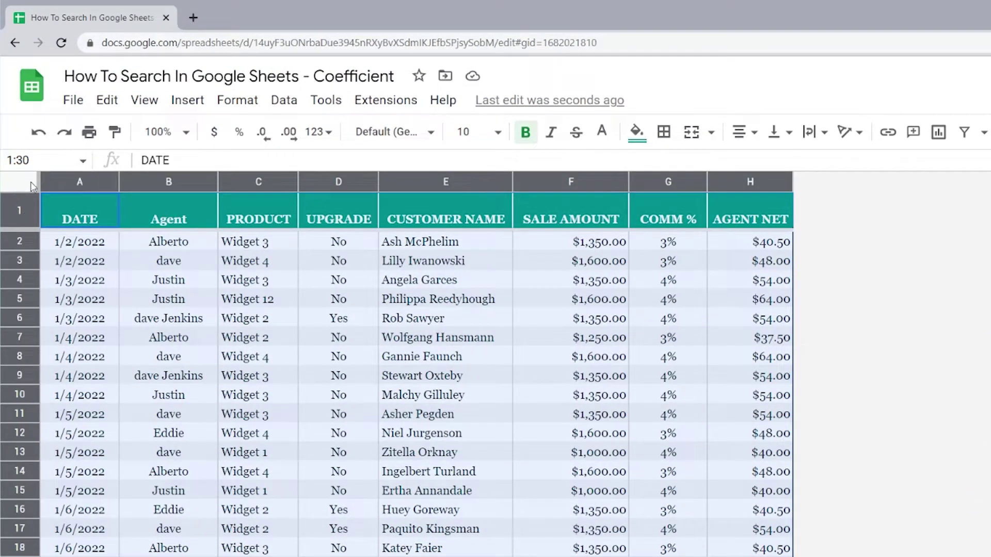
left_click(20, 184)
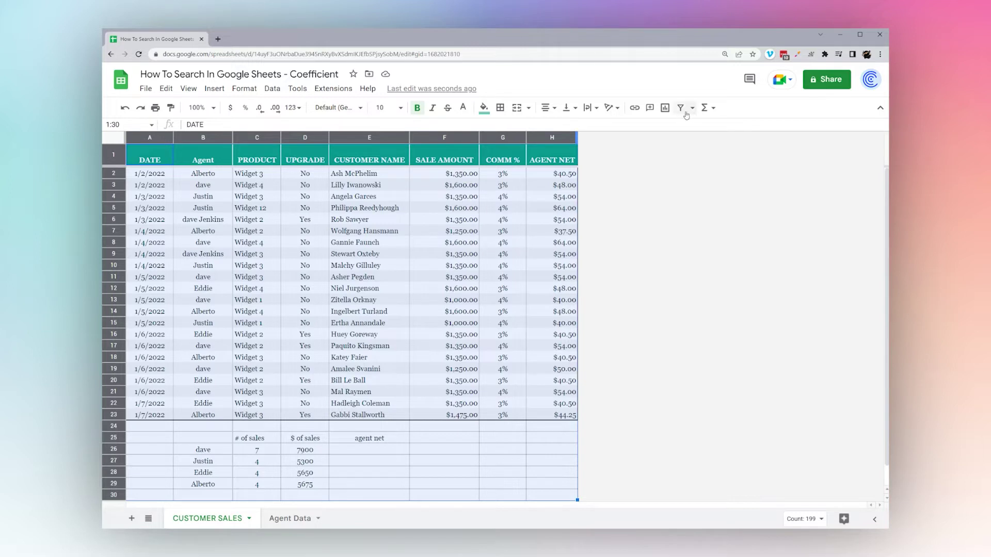
Create a filter on the sales table range A1:H23, including the header row
left_click(369, 242)
left_click_drag(149, 157, 579, 418)
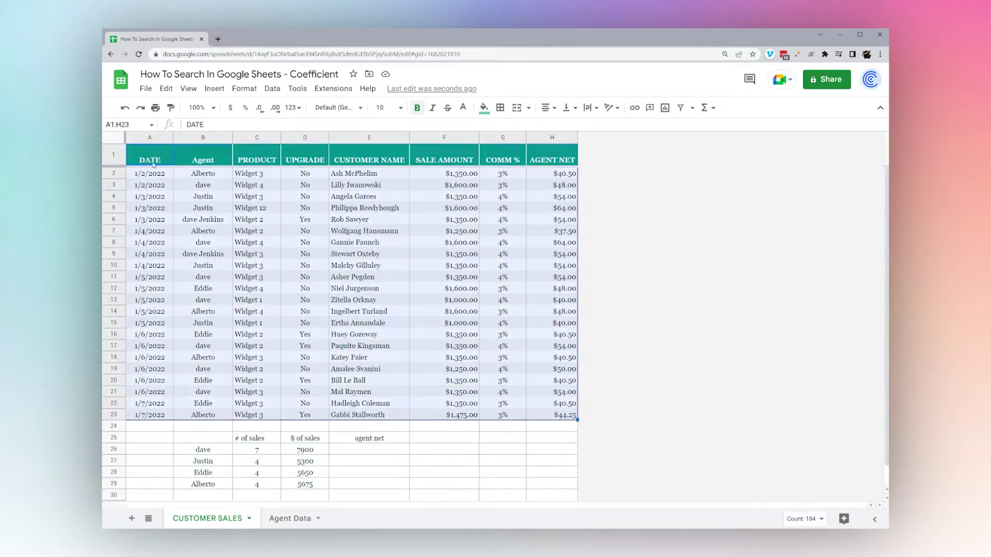
left_click(680, 107)
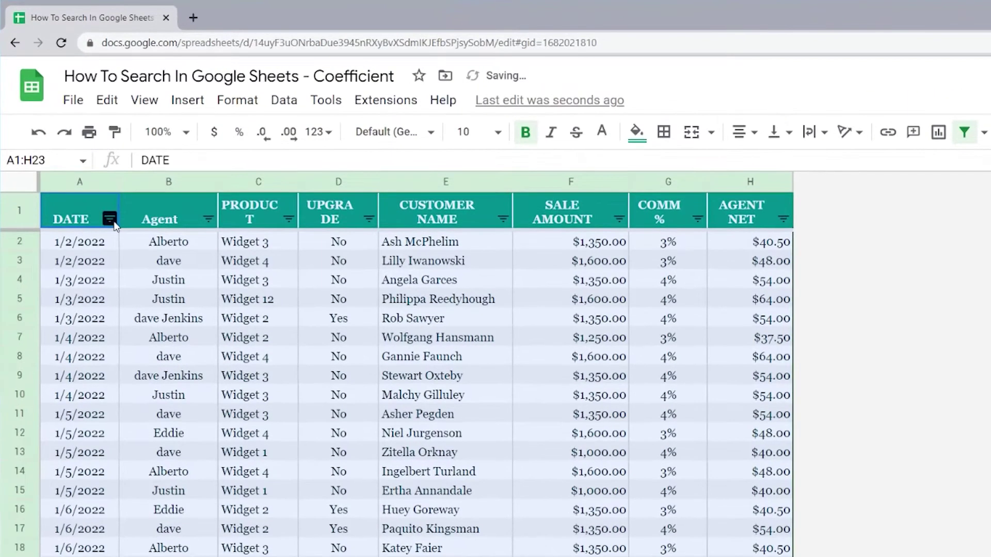
Examine the filter options of the Agent, Upgrade and Product columns, including the full list of product values
left_click(167, 160)
left_click(208, 219)
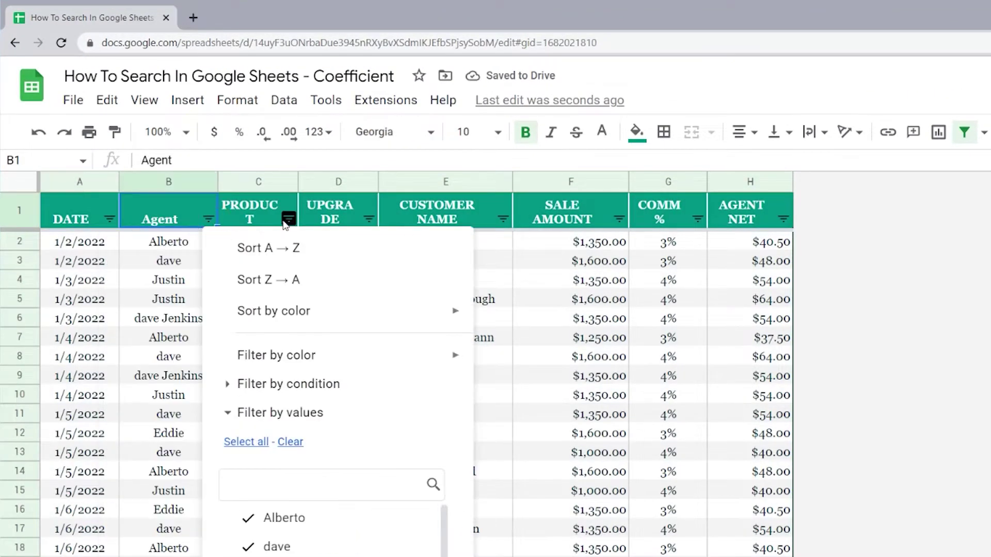
left_click(286, 220)
left_click(368, 219)
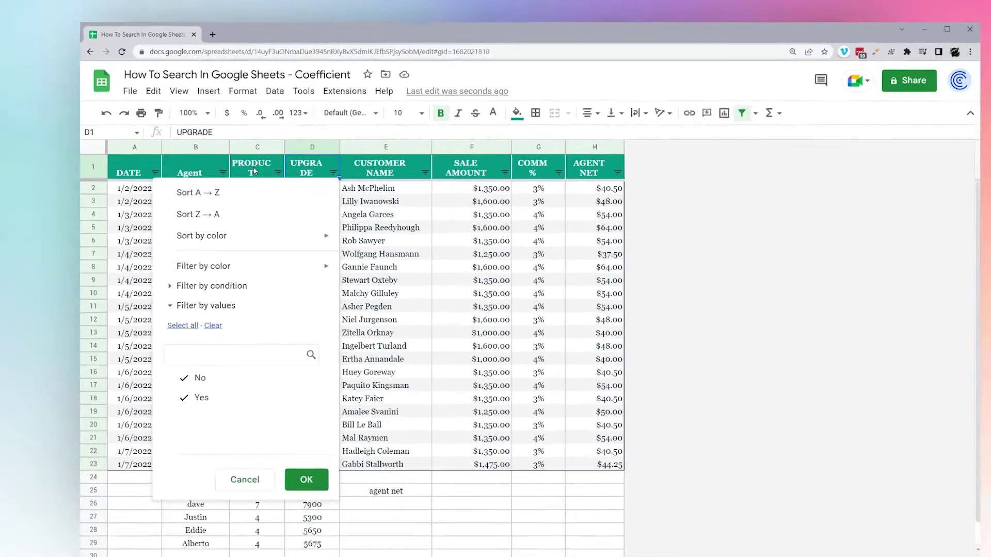
left_click(288, 220)
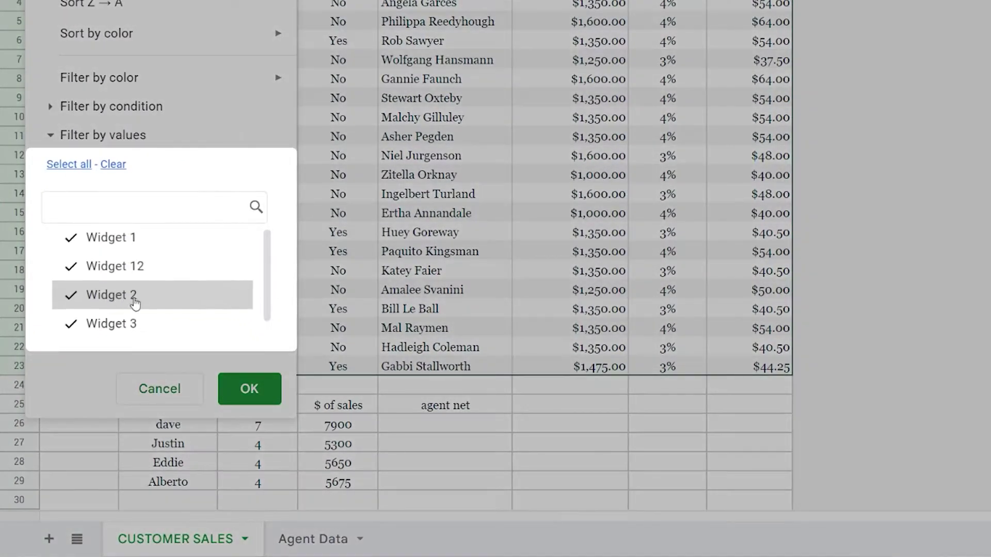
scroll(186, 377, "down", 1)
scroll(132, 274, "up", 1)
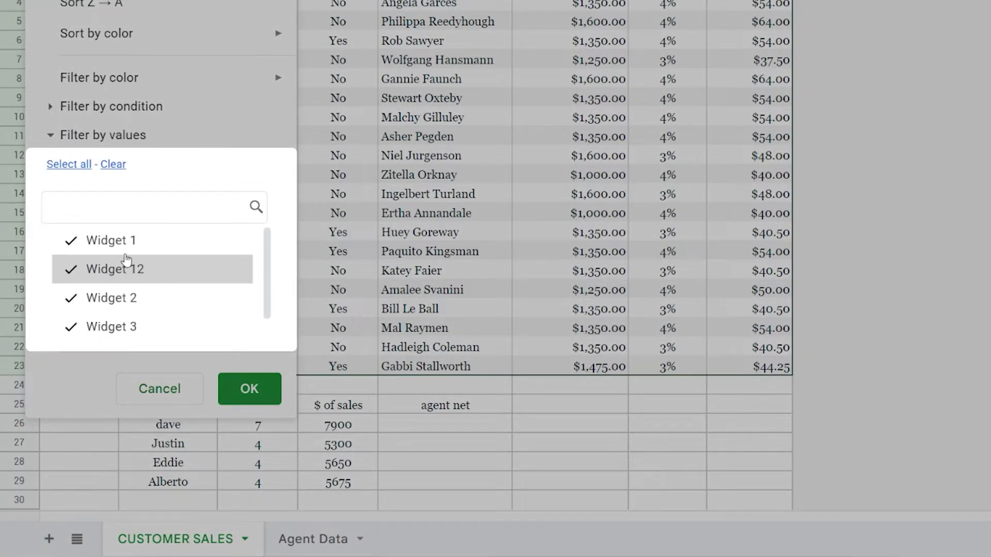
scroll(129, 261, "down", 1)
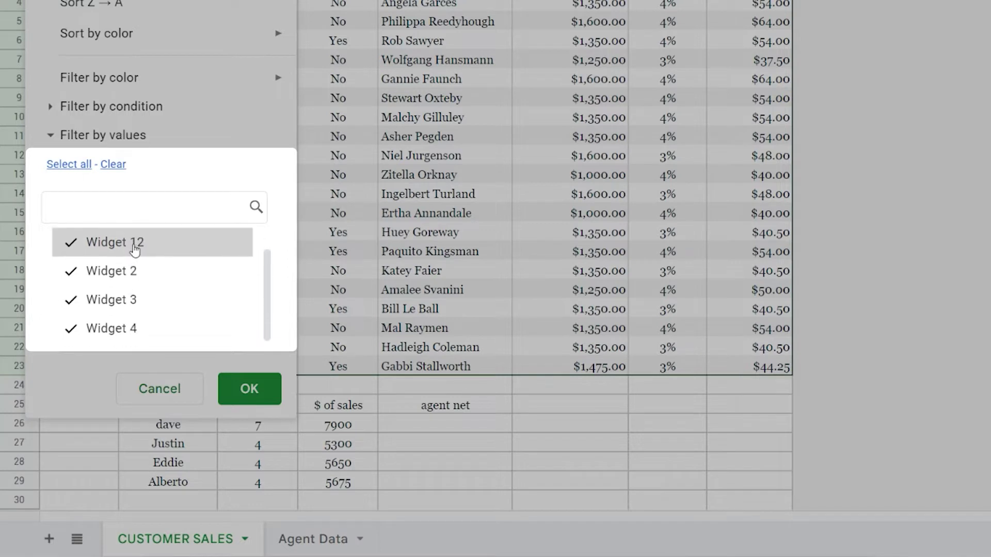
scroll(111, 281, "up", 1)
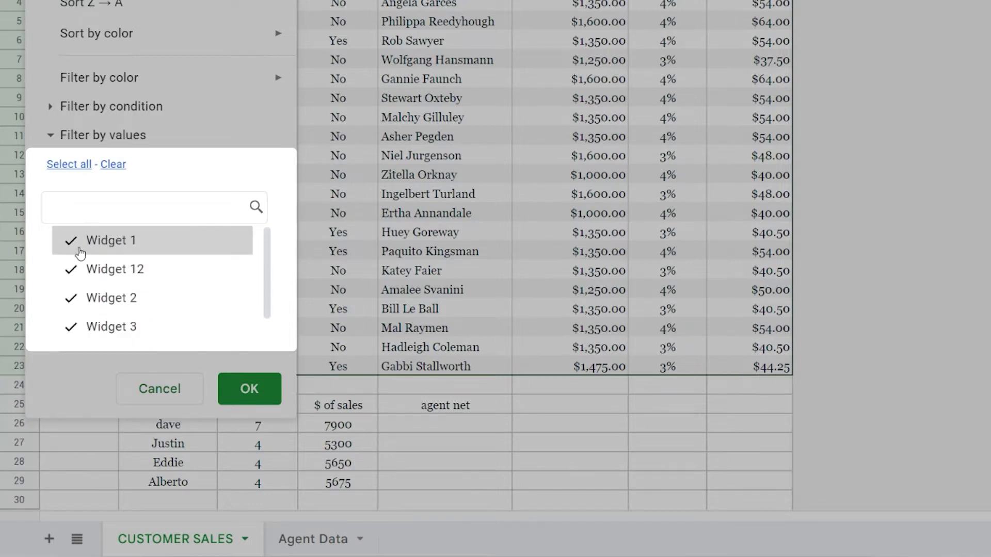
Exclude Widget 1 and Widget 2 from the Product column's filter values
left_click(94, 242)
left_click(99, 298)
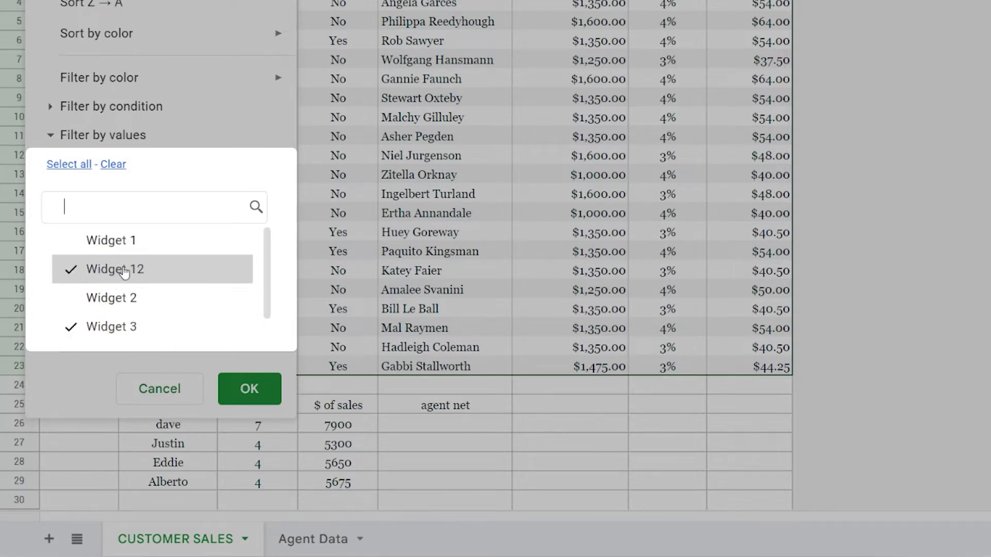
scroll(100, 313, "down", 1)
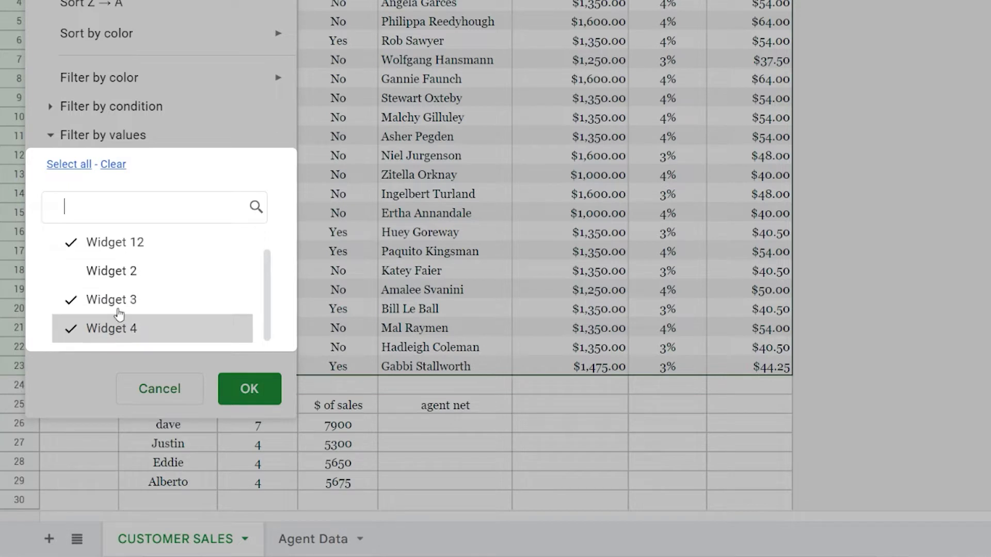
scroll(103, 299, "up", 1)
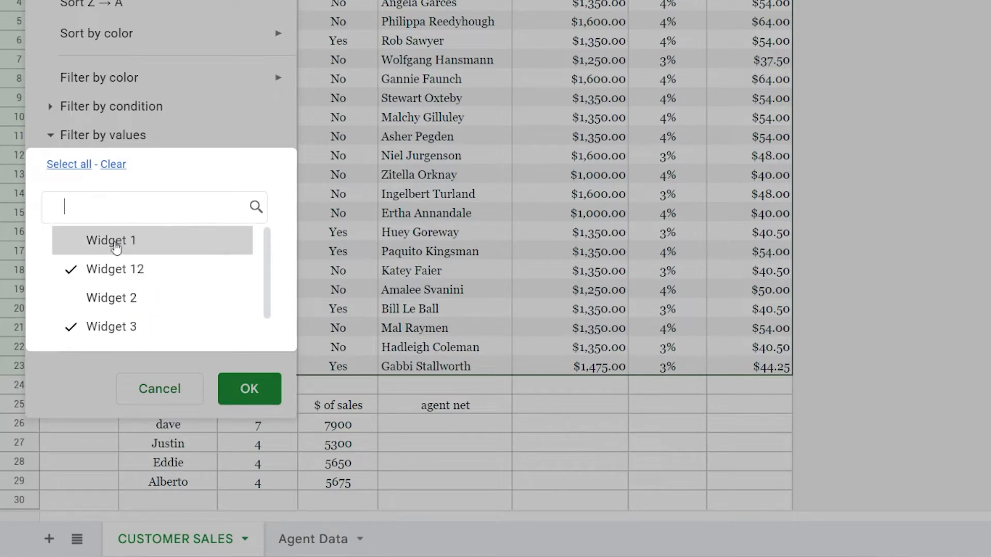
Filter the Product column to show only Widget 12, clearing all values and searching the value list for "widget 12"
left_click(112, 165)
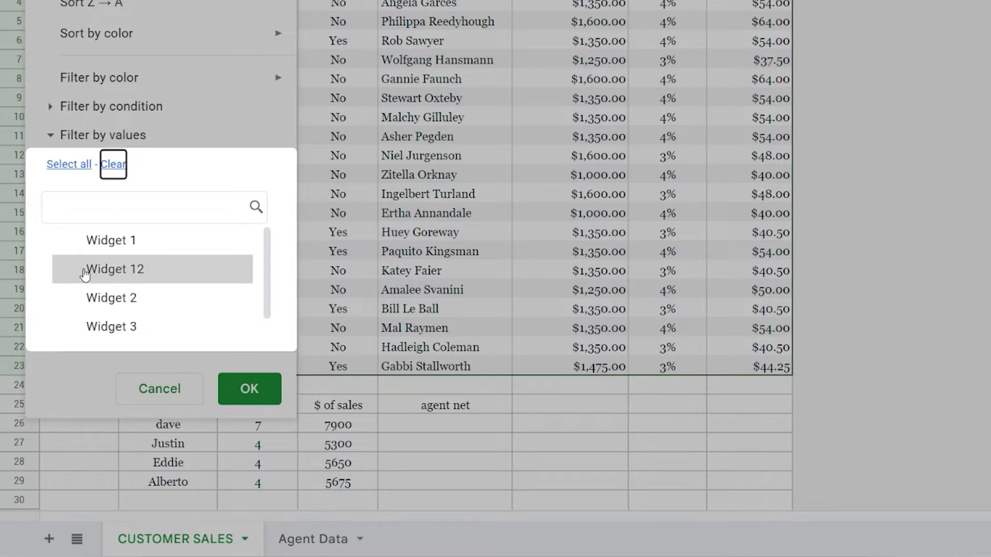
left_click(103, 272)
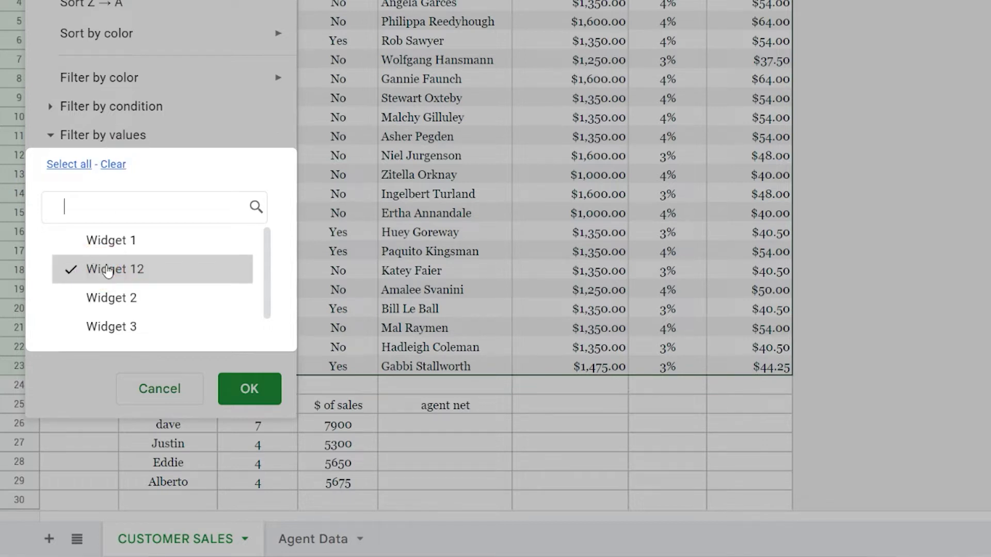
left_click(105, 274)
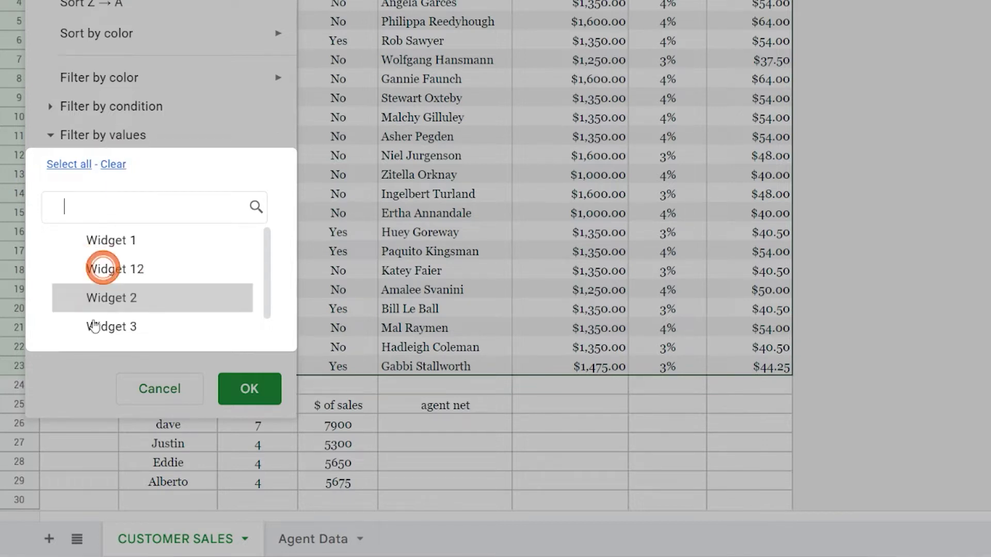
left_click(108, 217)
type("widget 12")
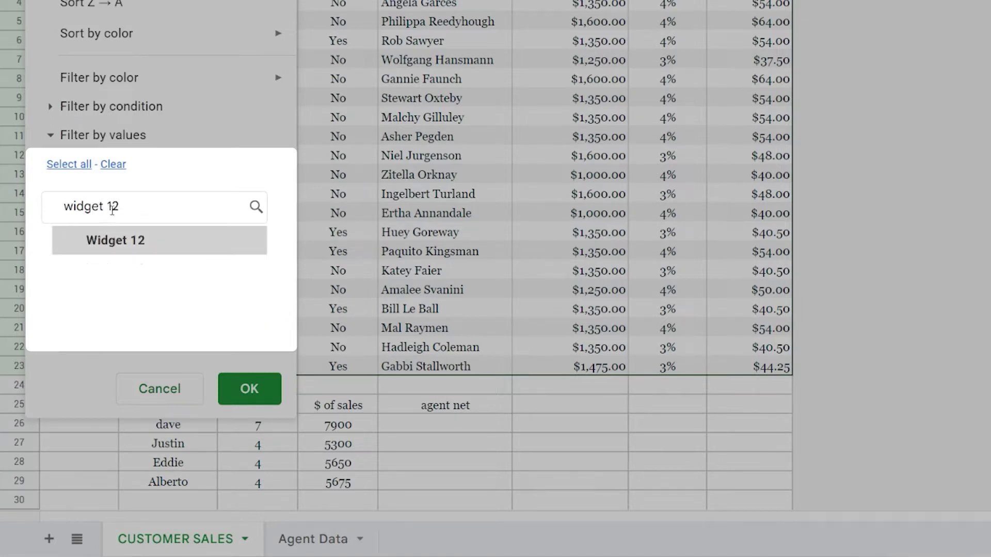
left_click(99, 245)
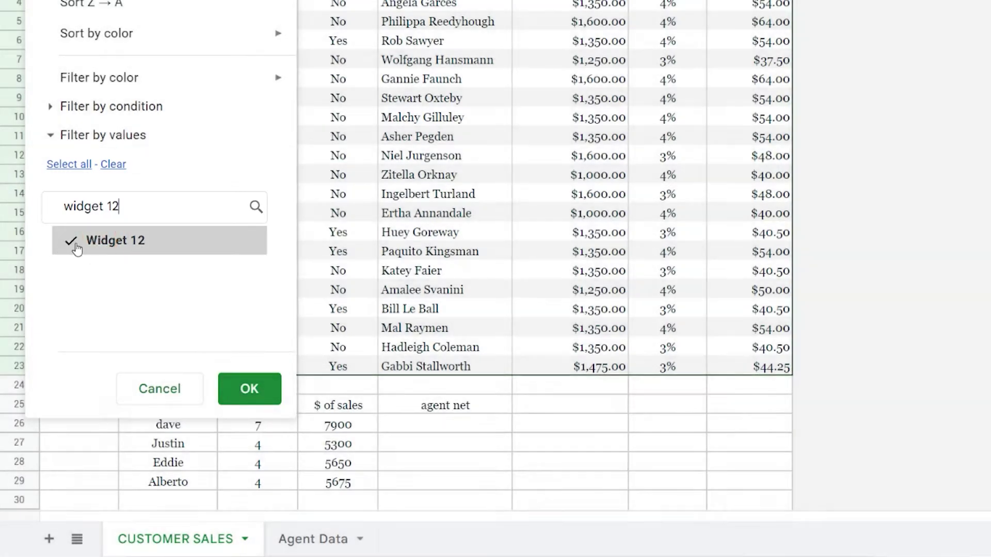
left_click(250, 388)
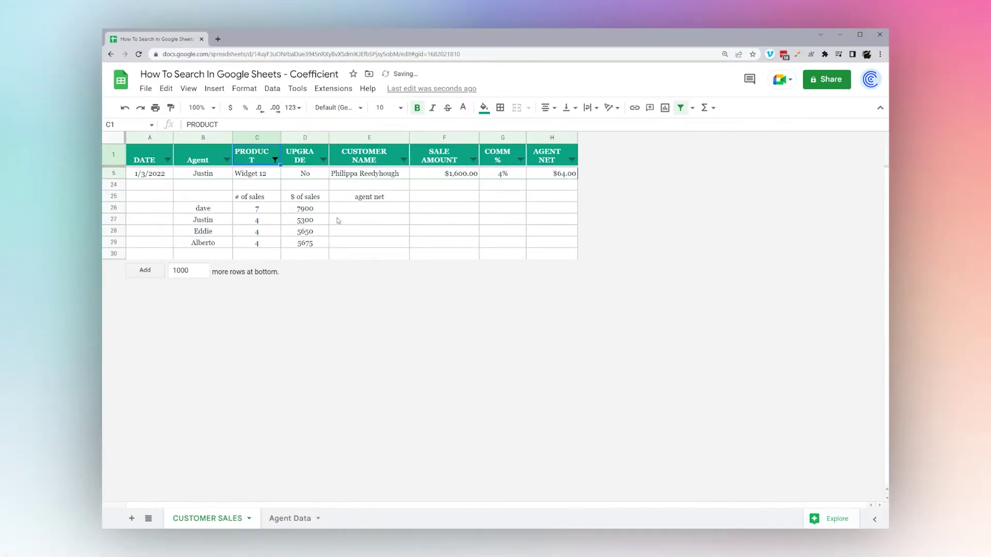
left_click_drag(141, 175, 558, 177)
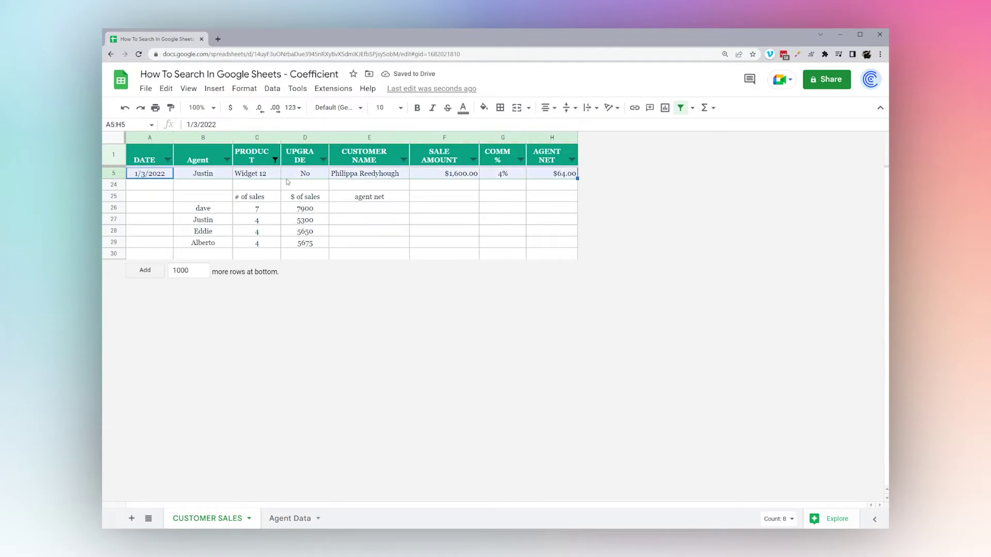
left_click(257, 175)
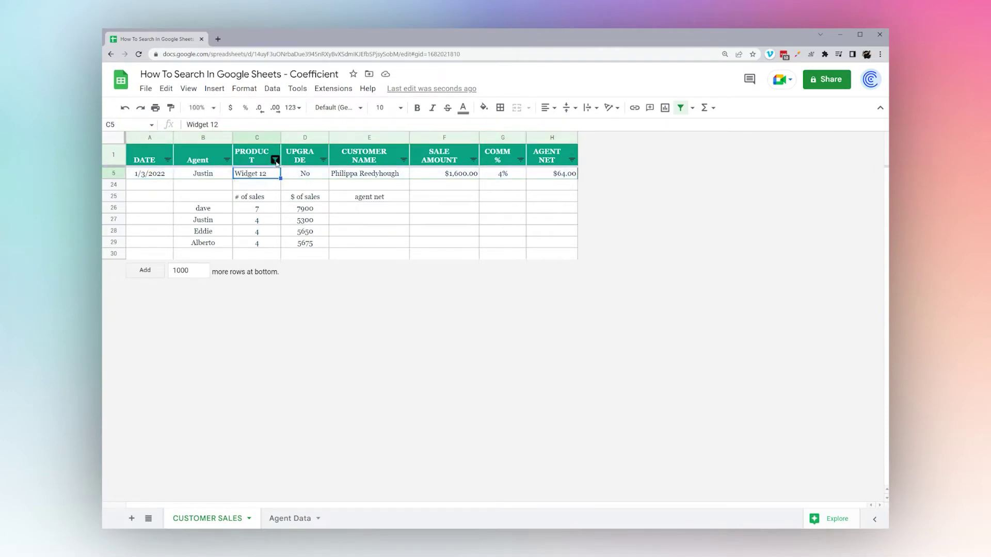
Reselect all values in the Product column's filter and remove the filter from the sales table
left_click(276, 160)
left_click(140, 293)
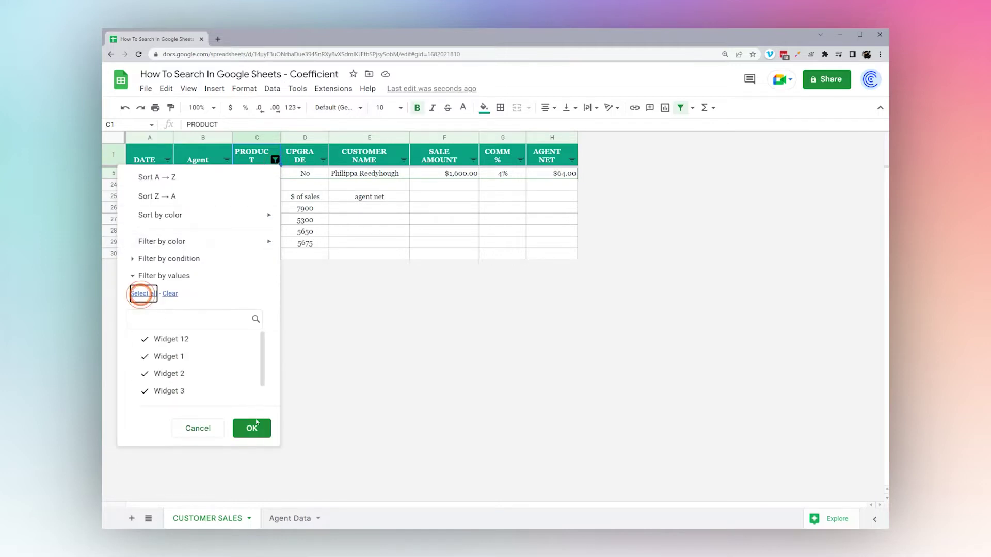
left_click(252, 428)
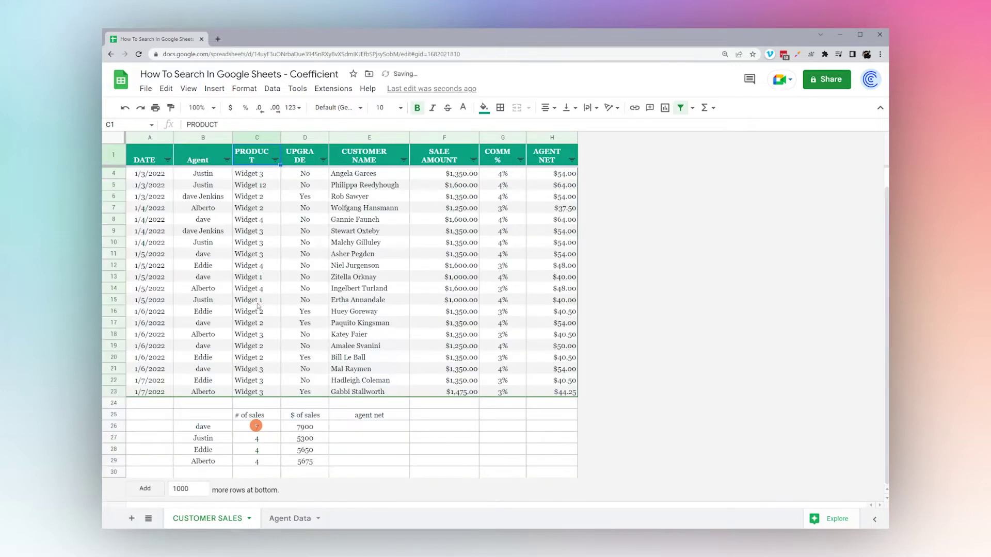
left_click(149, 153)
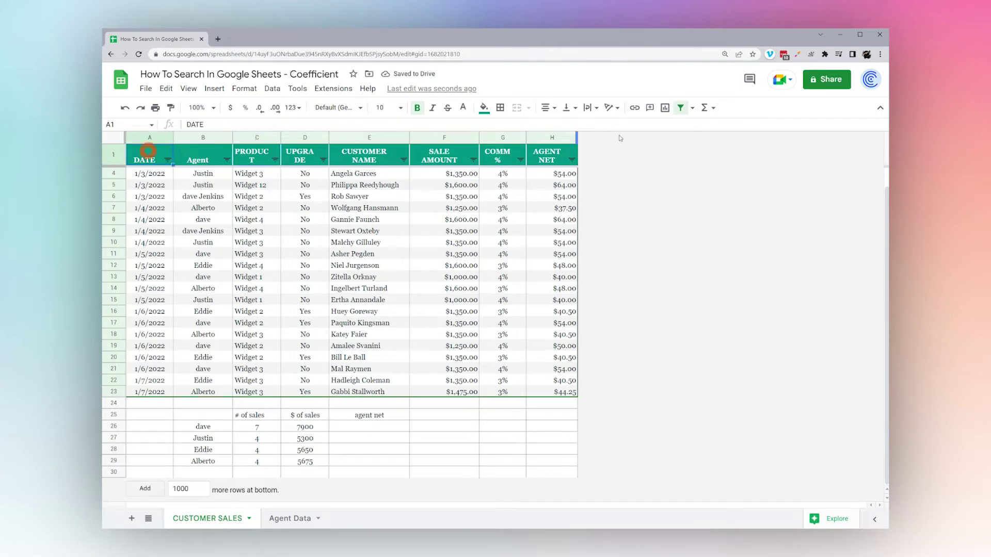
left_click(680, 109)
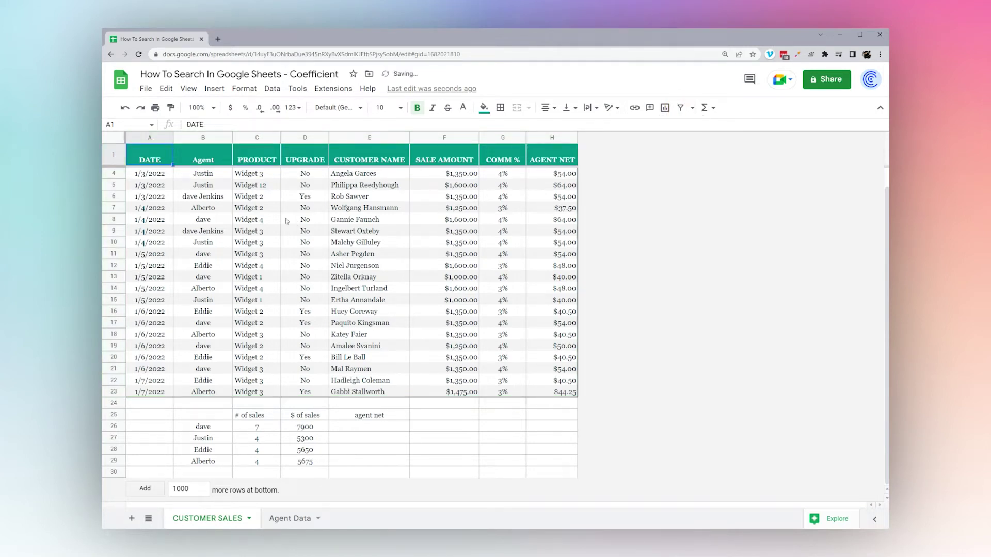
Open Find and replace and enter the first name of the agent in cell B3 as the find text, with all sheets as scope
key("ctrl+h")
left_click_drag(503, 166, 591, 159)
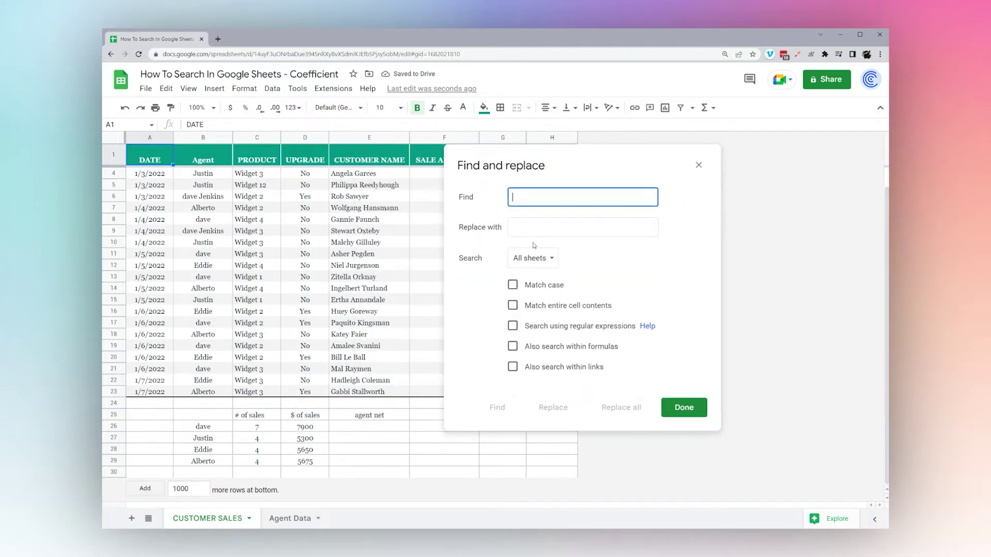
left_click(531, 262)
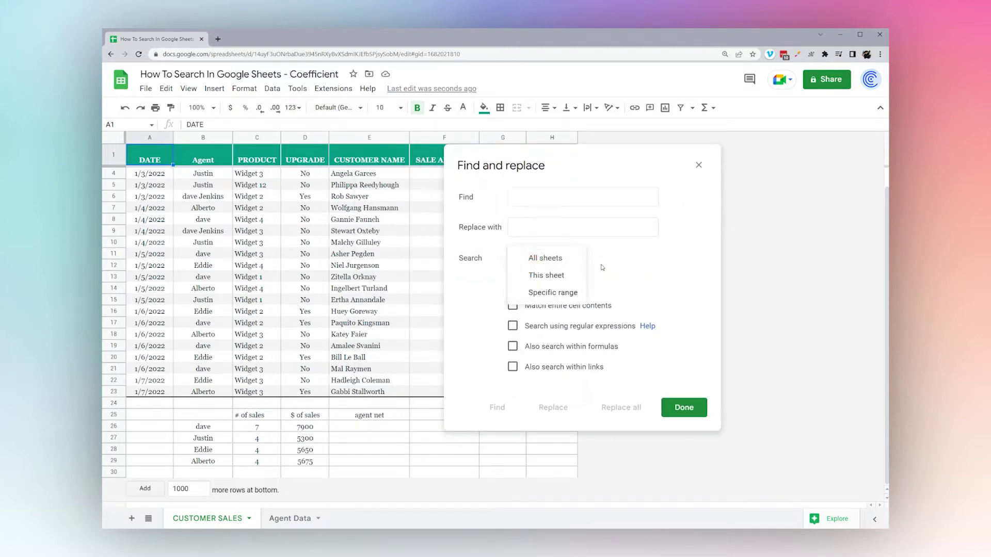
left_click(649, 269)
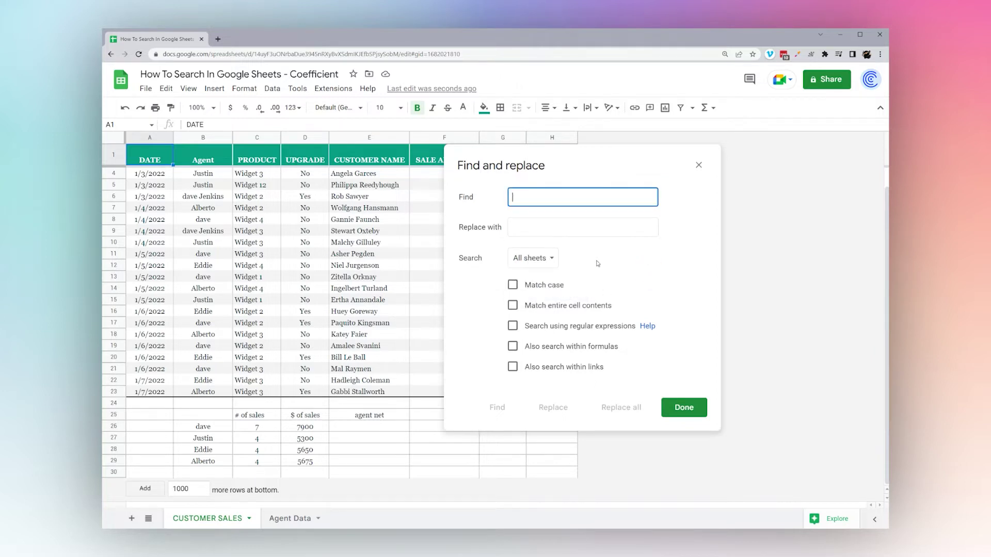
scroll(205, 206, "up", 1)
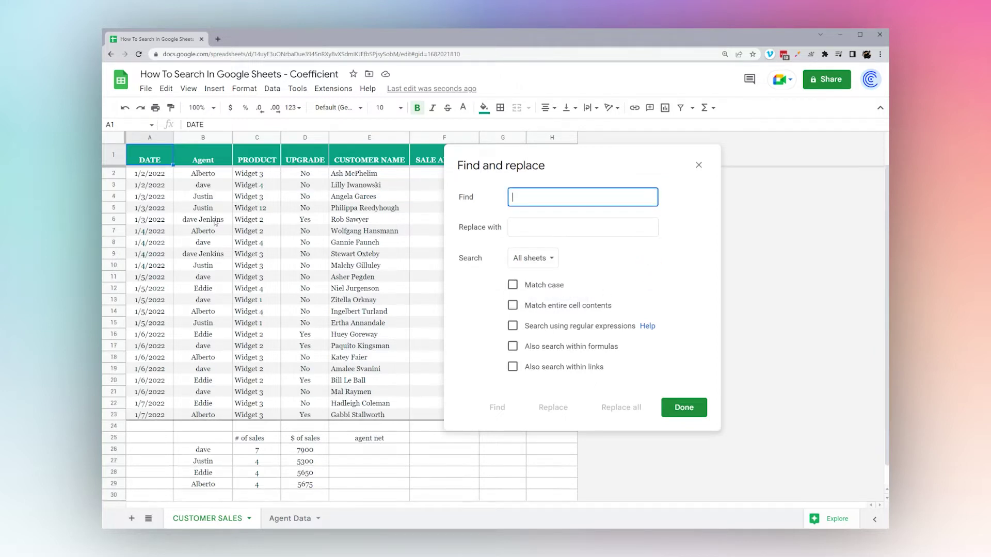
left_click(197, 188)
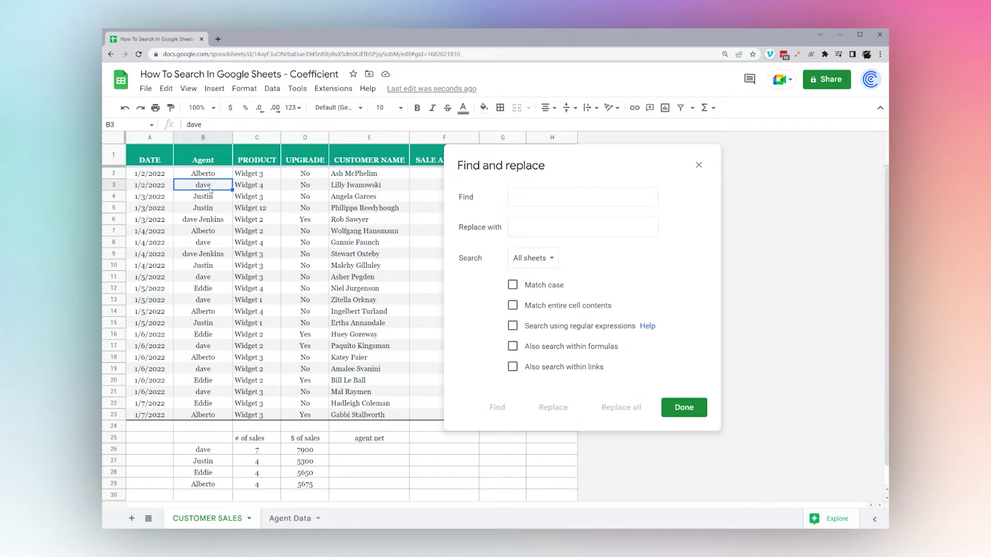
left_click(541, 198)
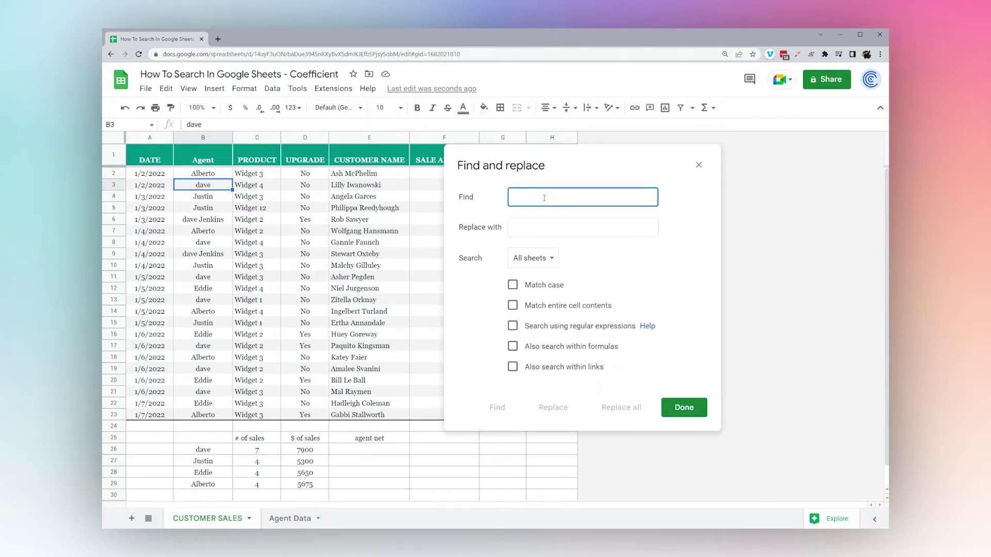
type("dave")
left_click(524, 260)
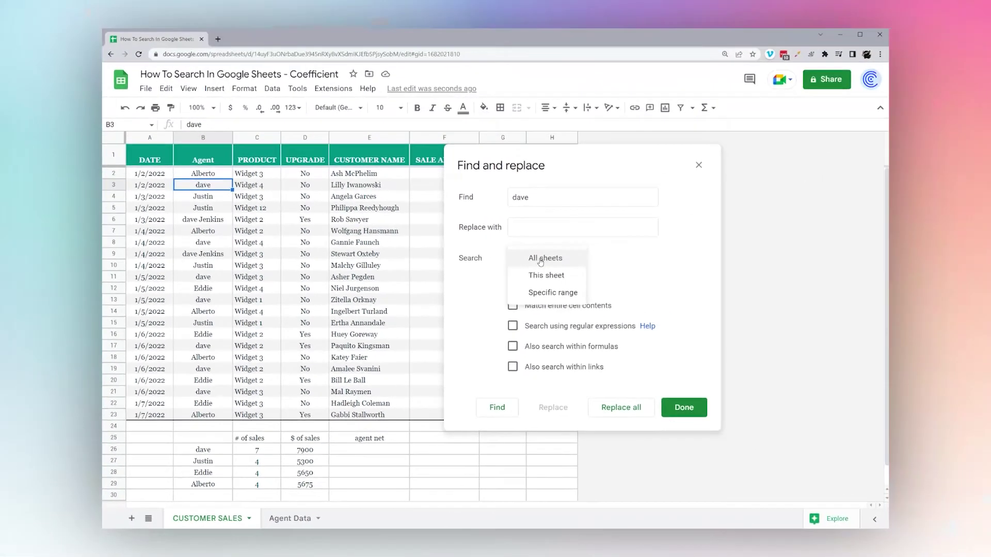
left_click(739, 105)
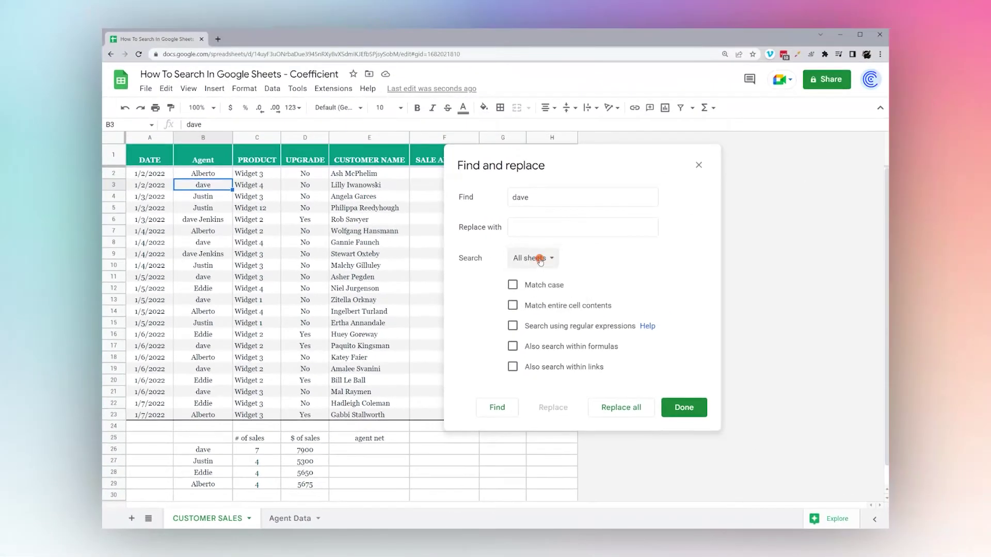
Go through every match of the agent's first name across all sheets, back to the first match on the CUSTOMER SALES sheet
left_click(504, 412)
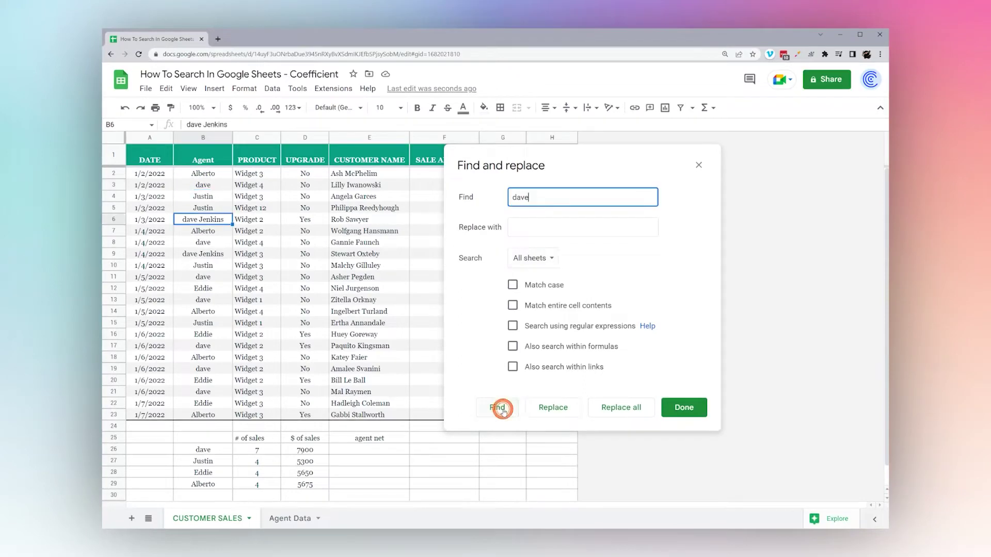
left_click(503, 412)
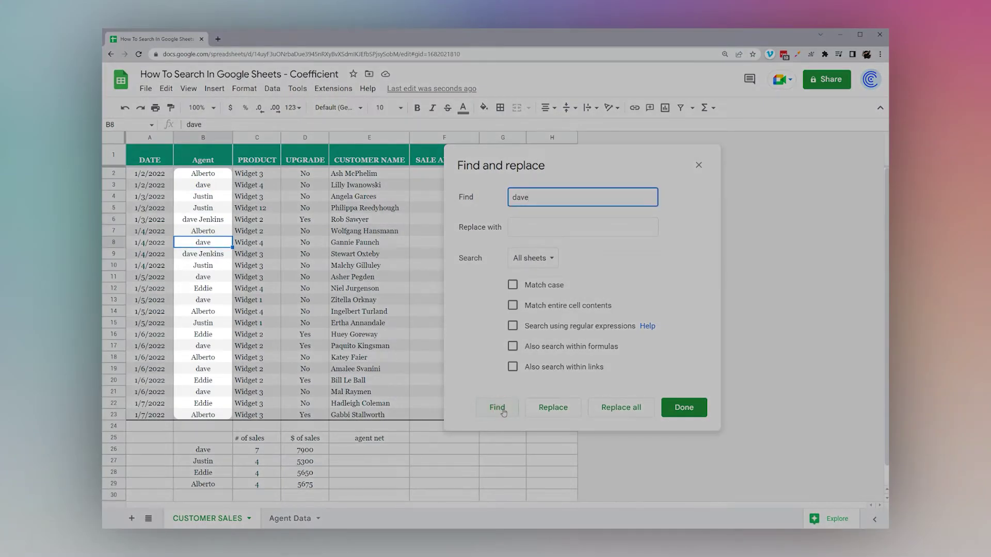
left_click(503, 412)
left_click(504, 413)
left_click(503, 412)
left_click(503, 412)
left_click(504, 412)
left_click(503, 413)
left_click(503, 412)
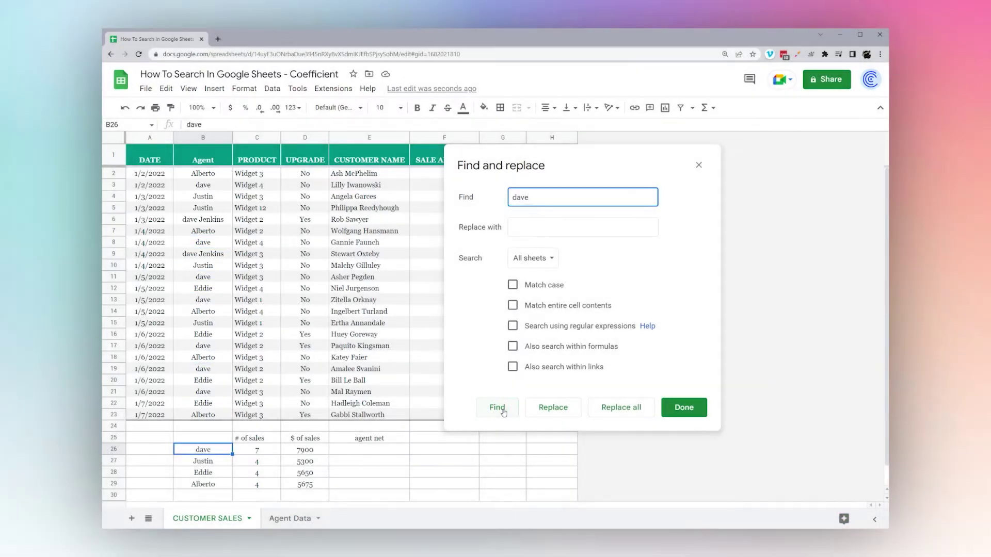
left_click(503, 413)
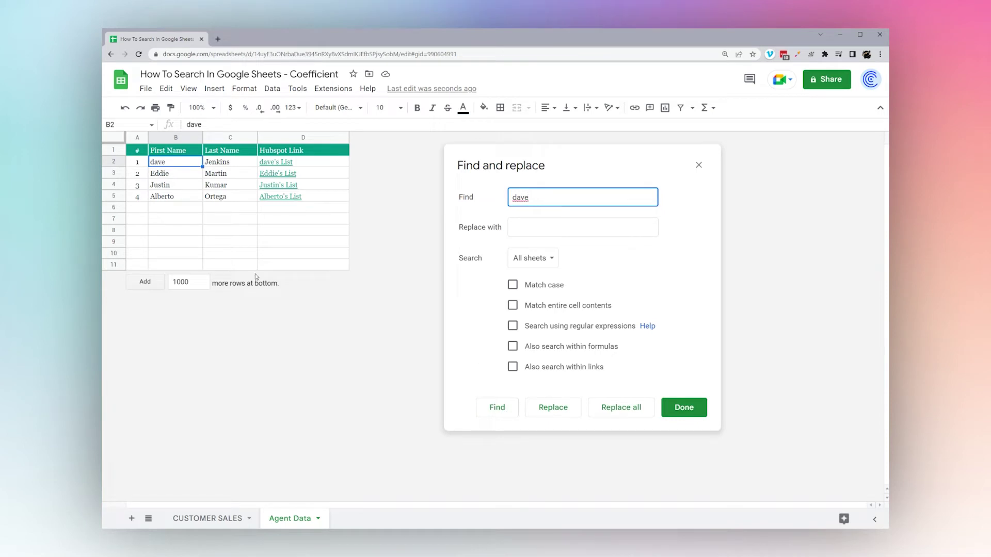
left_click(479, 408)
left_click(479, 408)
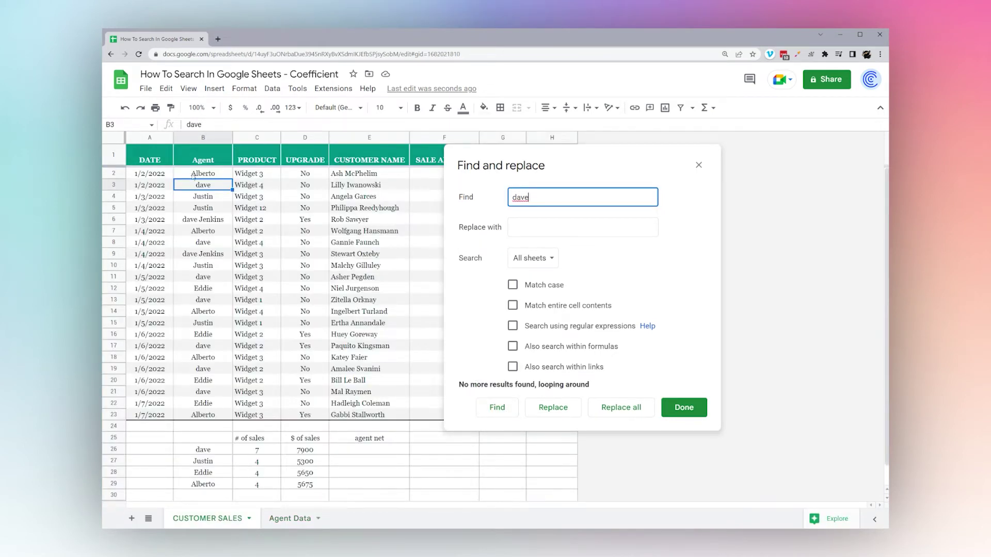
Limit the search scope to this sheet and go through all matches of the agent's first name from cell B3
left_click(219, 188)
left_click(533, 259)
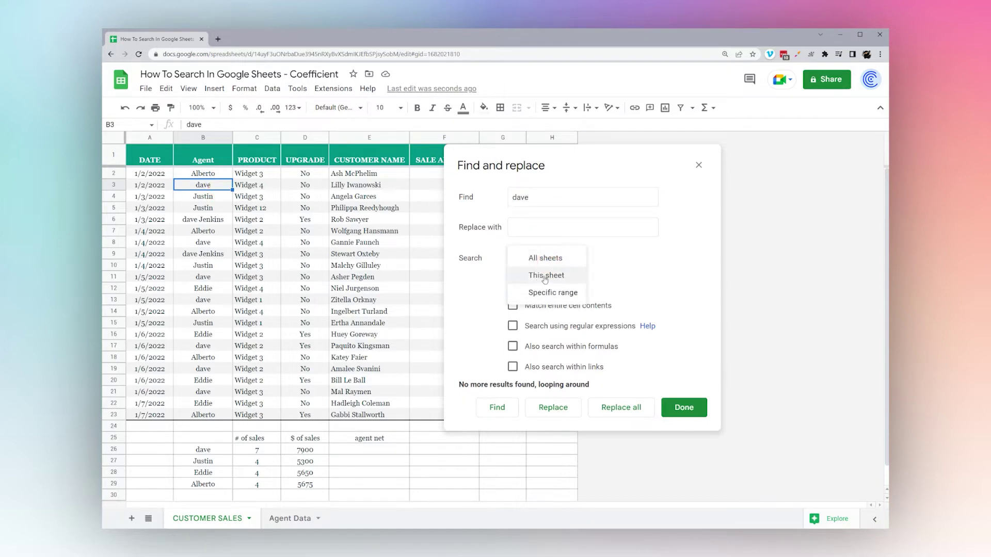
left_click(537, 274)
left_click(497, 410)
left_click(495, 410)
left_click(494, 410)
left_click(492, 410)
left_click(492, 409)
left_click(493, 409)
left_click(493, 409)
left_click(492, 409)
left_click(492, 410)
left_click(492, 410)
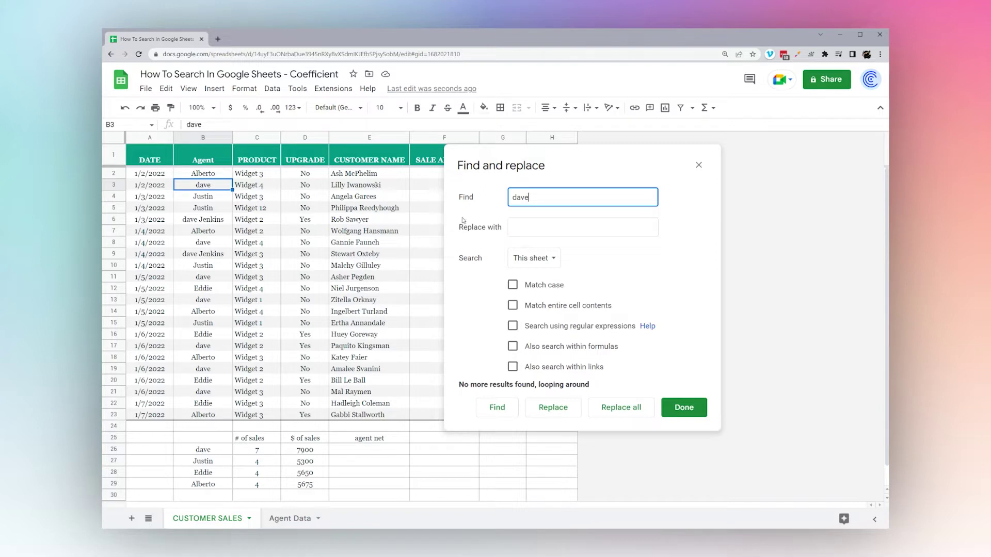
Set the search scope to a specific range covering the Agent column, 'CUSTOMER SALES'!B2:B23
left_click(349, 279)
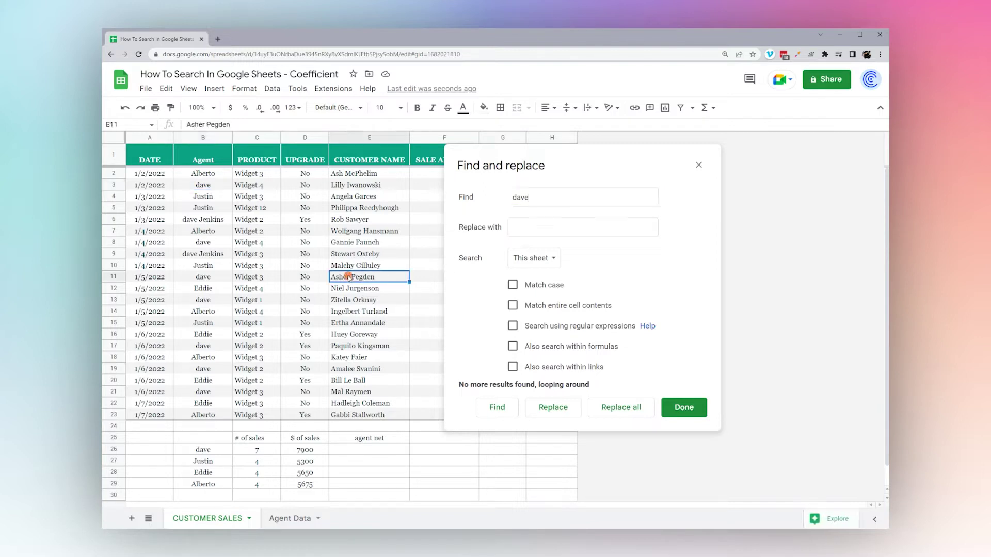
left_click_drag(208, 173, 202, 416)
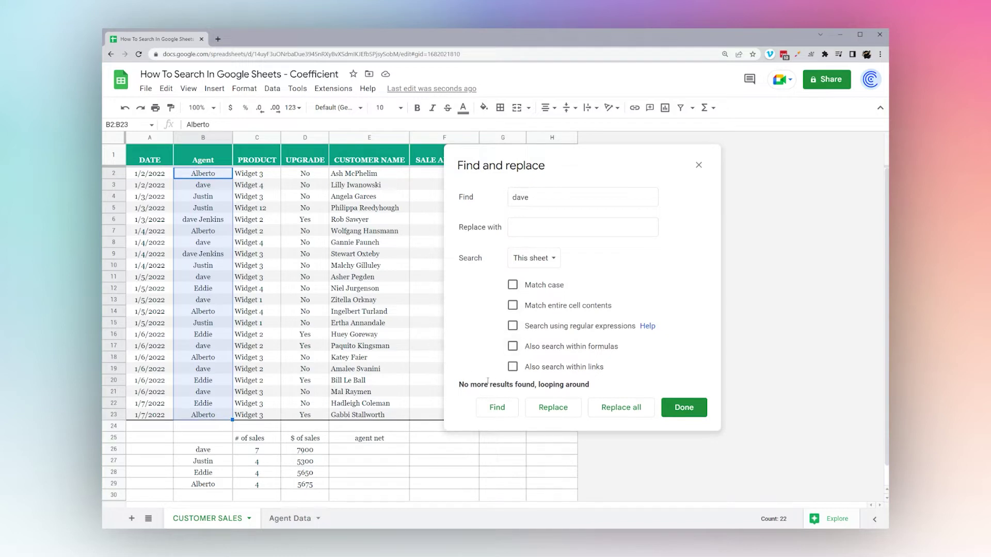
left_click(534, 258)
left_click(541, 274)
left_click(616, 256)
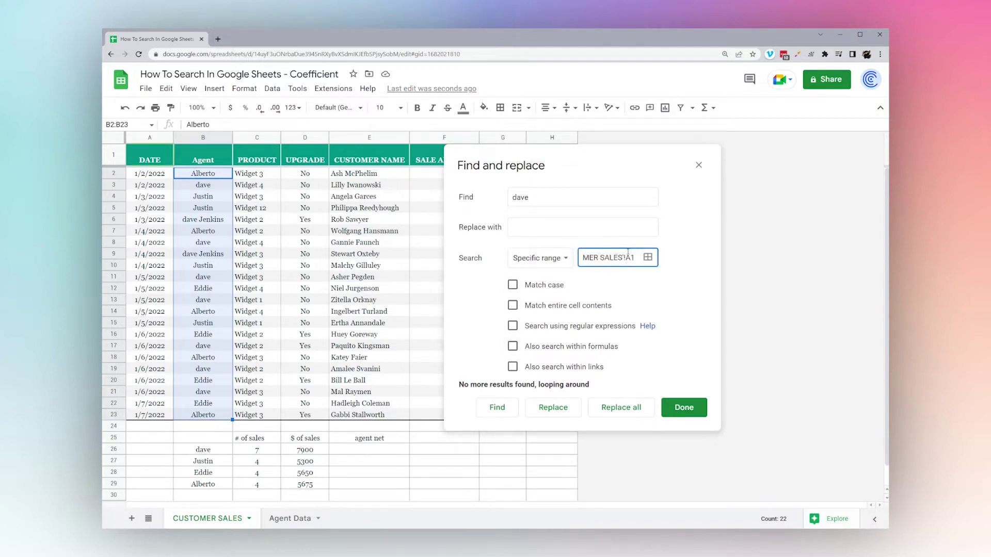
key("BackSpace")
key("BackSpace")
type("B2:B23")
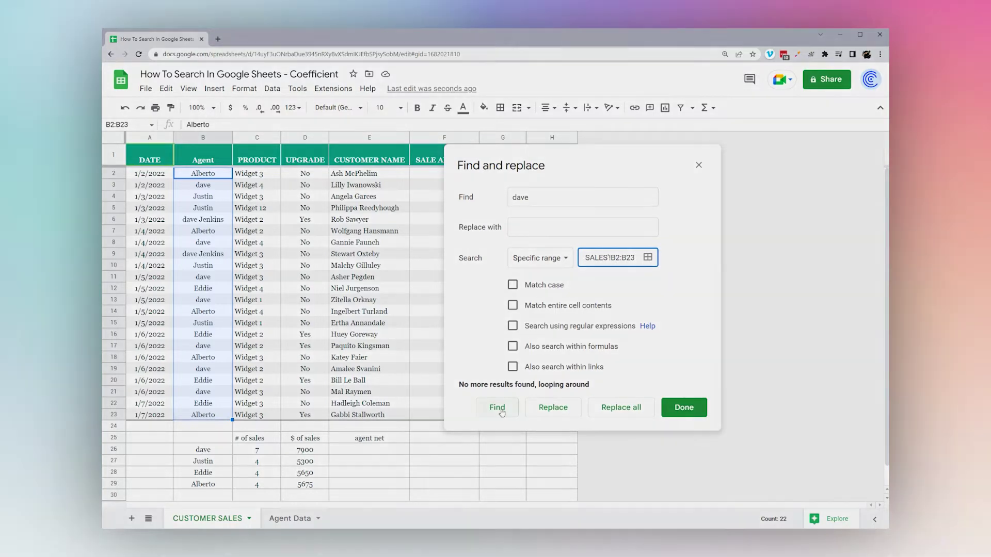
Cycle through the matches of the agent's first name within the range B2:B23
left_click(497, 408)
left_click(497, 407)
left_click(497, 407)
left_click(497, 407)
left_click(497, 408)
left_click(497, 408)
left_click(497, 408)
left_click(497, 408)
left_click(497, 408)
left_click(497, 408)
left_click(497, 407)
left_click(497, 407)
left_click(497, 407)
left_click(497, 408)
left_click(497, 408)
left_click(497, 408)
left_click(497, 407)
left_click(497, 407)
Redefine the search range by selecting cells B2:B23 on the CUSTOMER SALES sheet and find the next match in it
left_click(603, 256)
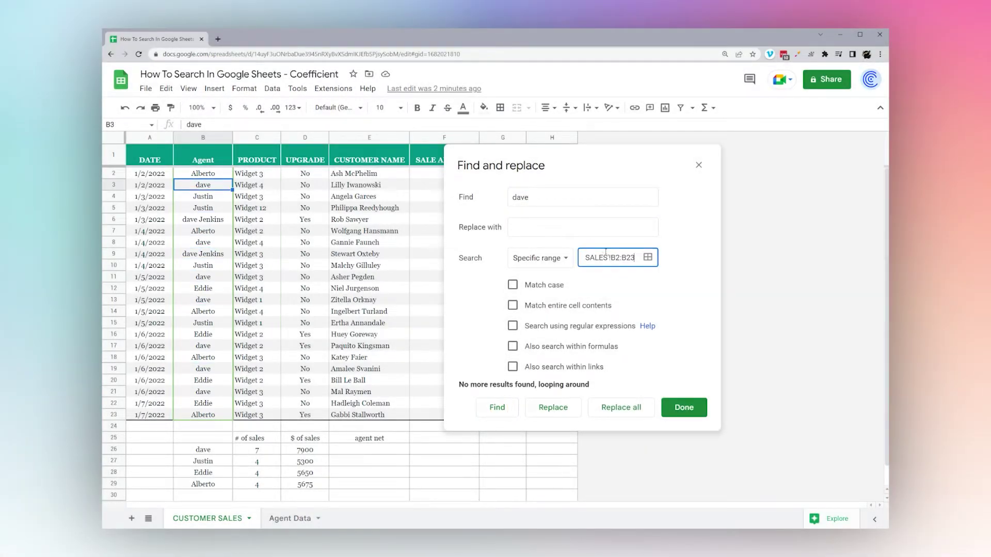
left_click(648, 257)
left_click(499, 198)
left_click_drag(203, 173, 203, 415)
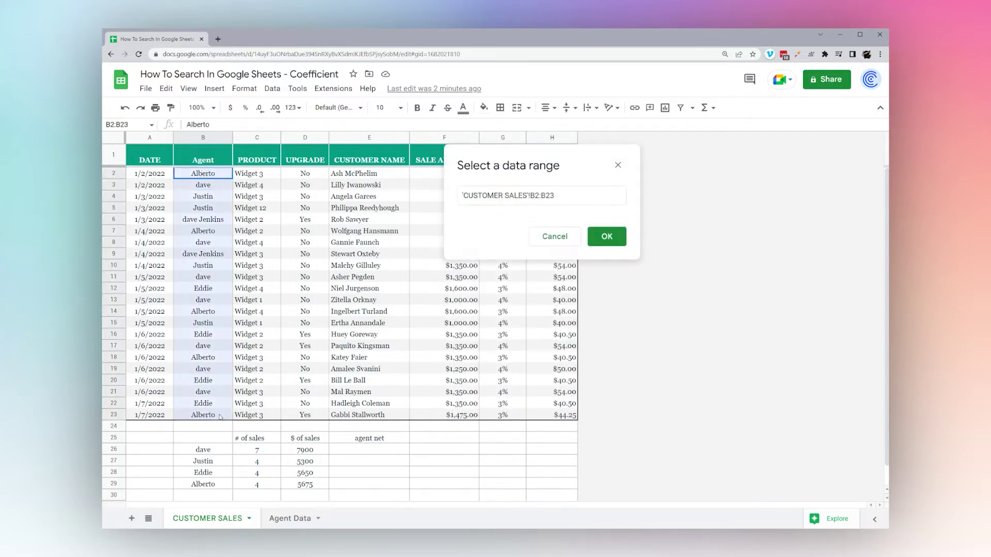
left_click(607, 236)
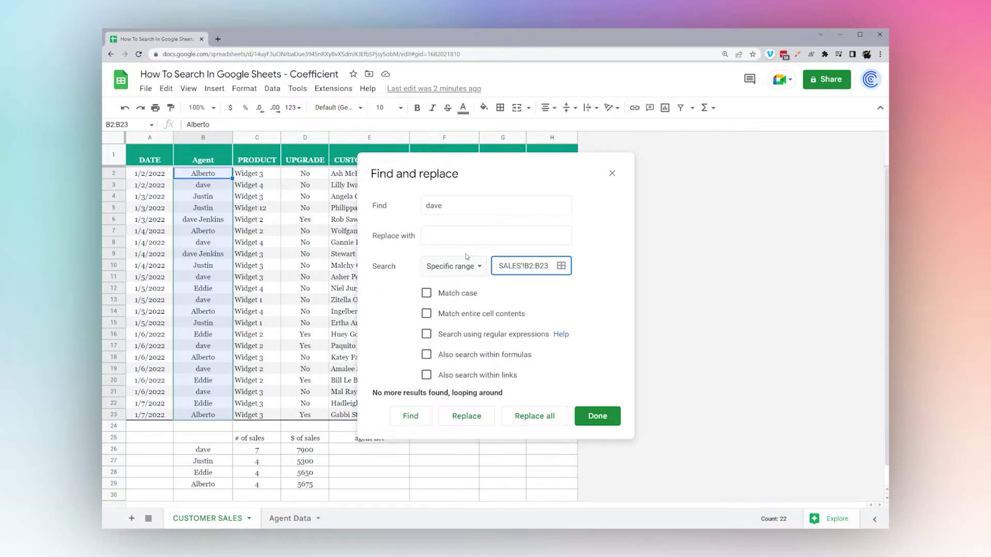
left_click(397, 416)
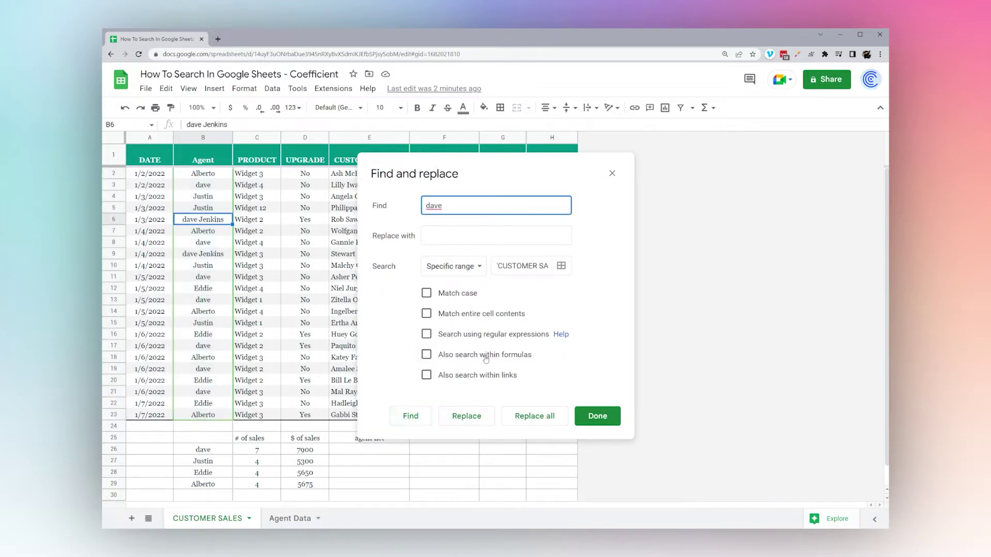
Set the search scope to this sheet and move the Find and replace dialog off the customer and sale amount columns
left_click(445, 266)
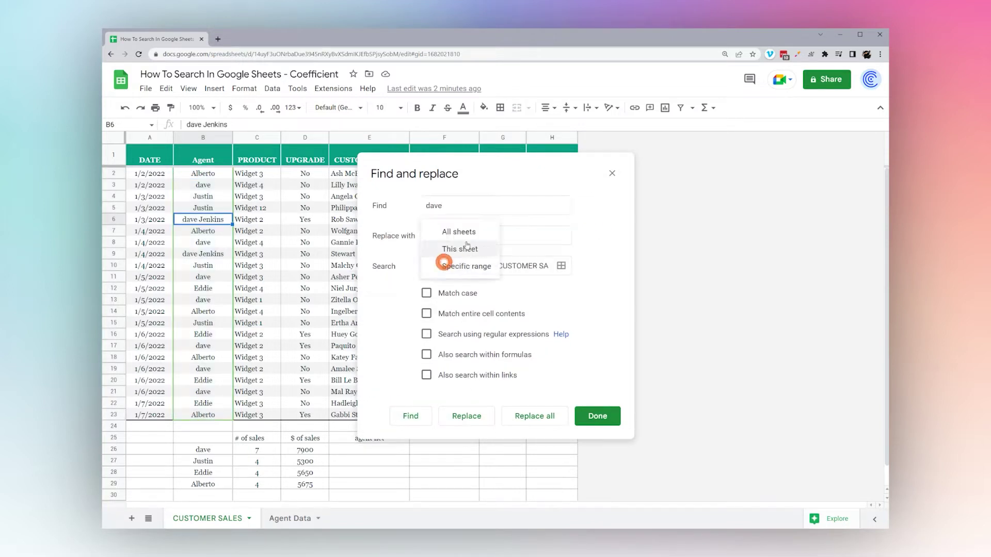
left_click(455, 248)
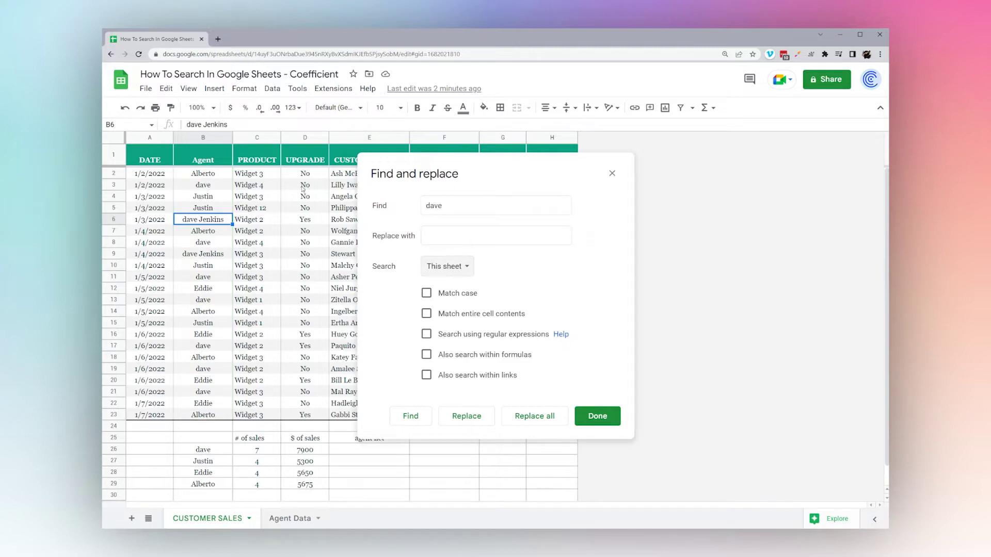
left_click_drag(473, 170, 571, 180)
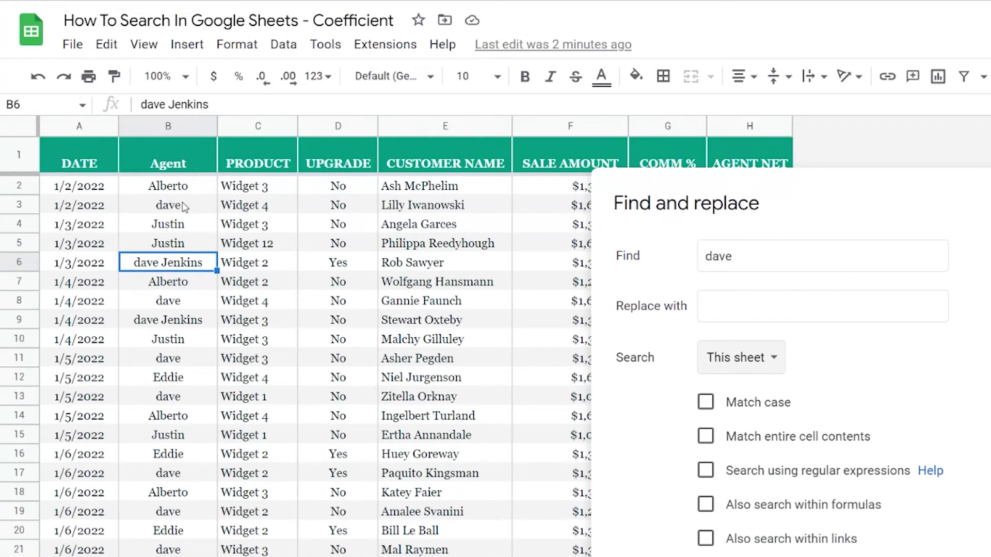
Compare the agent cell holding only a first name (B3) with the one holding a full name (B6), ending on B3
left_click(181, 205)
left_click(171, 260)
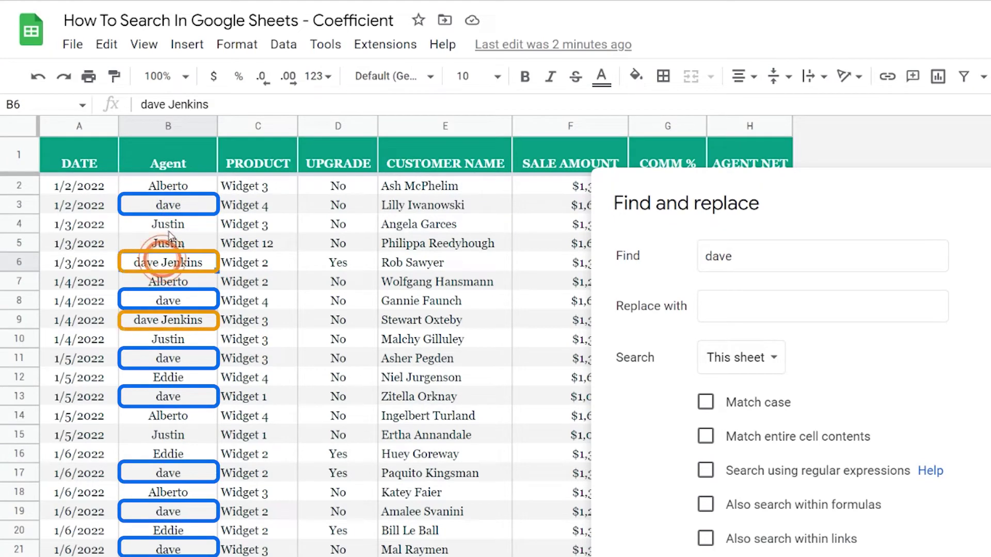
left_click(172, 207)
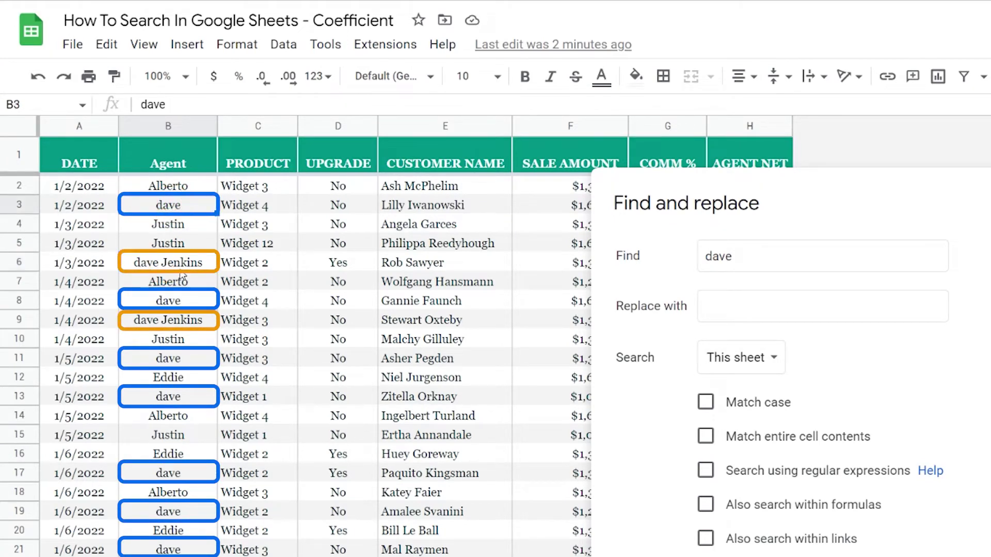
left_click(178, 262)
left_click(203, 213)
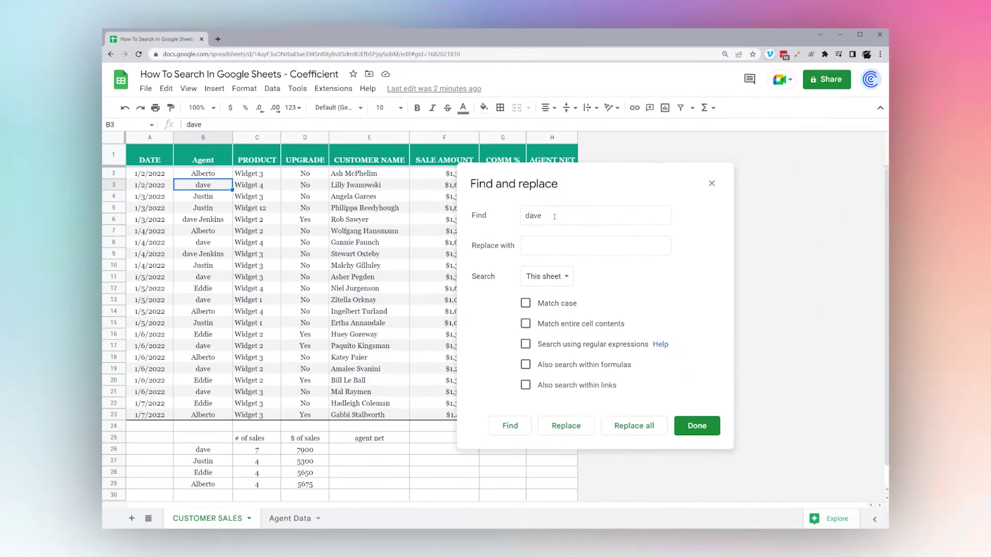
Enable matching of entire cell contents and cycle through the exact matches of the agent's first name on this sheet
left_click(753, 256)
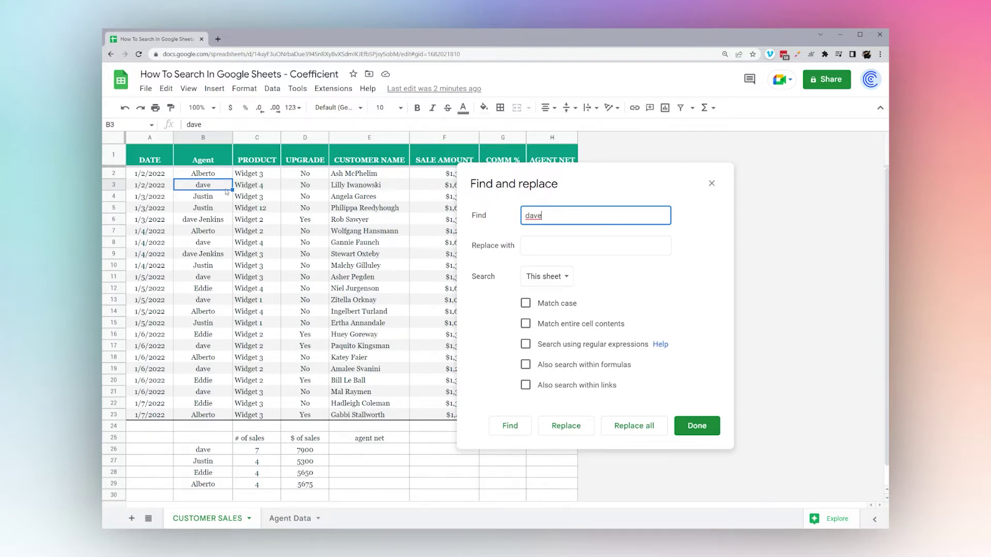
left_click(525, 324)
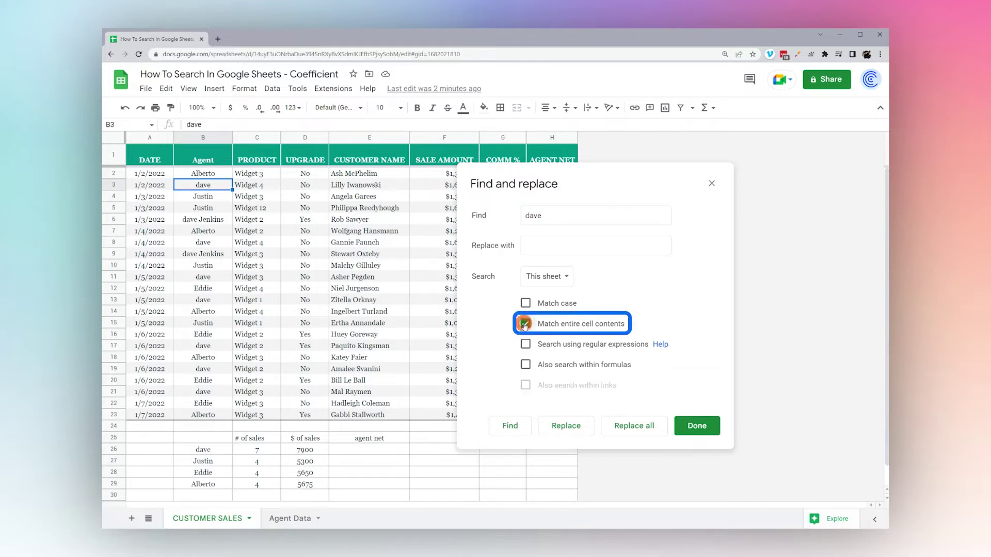
left_click(508, 426)
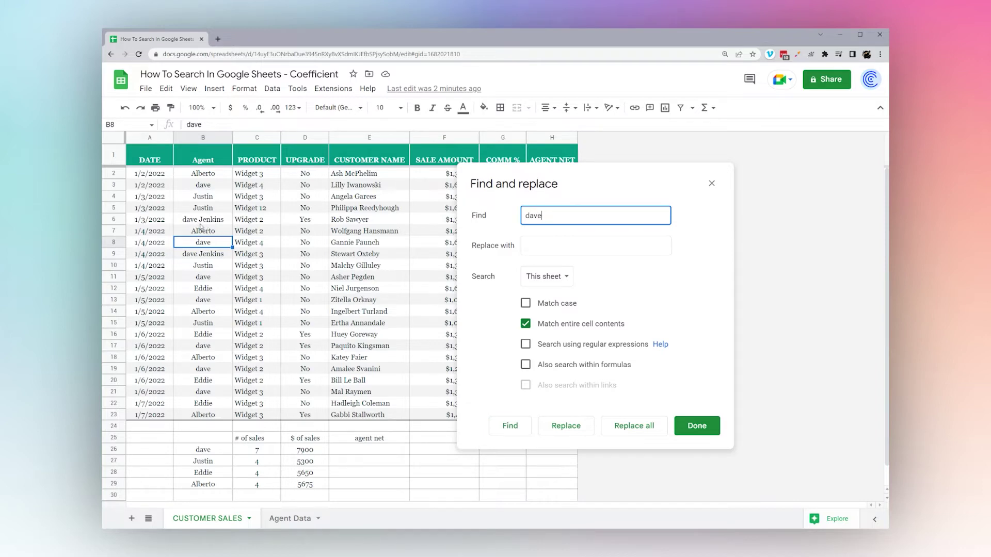
left_click(521, 426)
left_click(521, 426)
left_click(521, 426)
left_click(520, 427)
left_click(520, 426)
left_click(520, 426)
left_click(520, 427)
left_click(520, 426)
Replace all exact matches of the agent's lowercase first name with its capitalised form, and undo that replacement
left_click(573, 249)
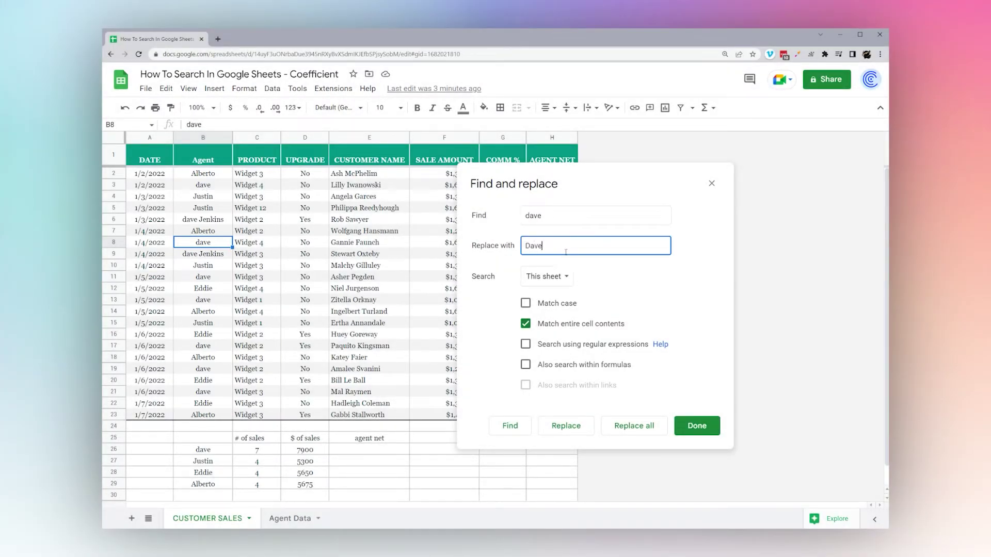
left_click(629, 428)
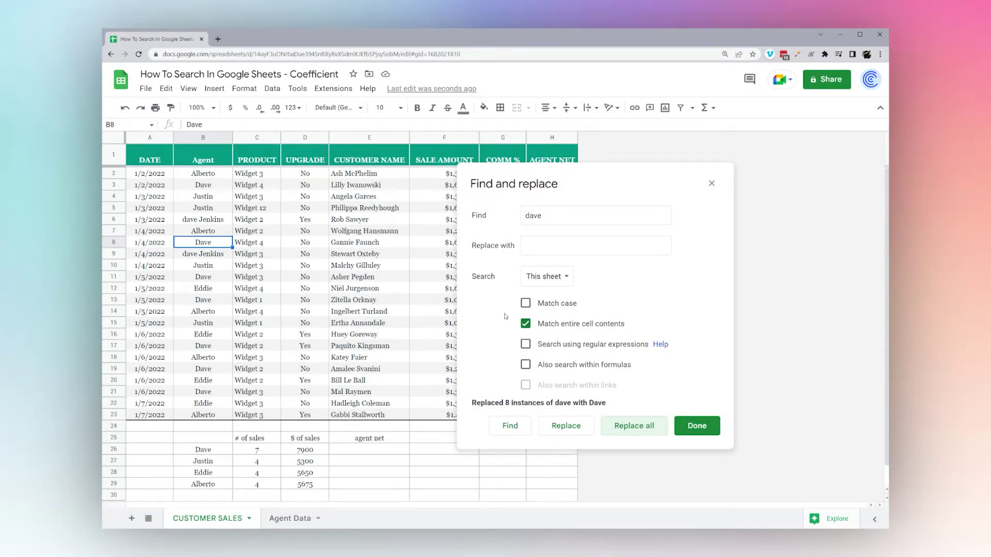
left_click(689, 430)
key("ctrl+z")
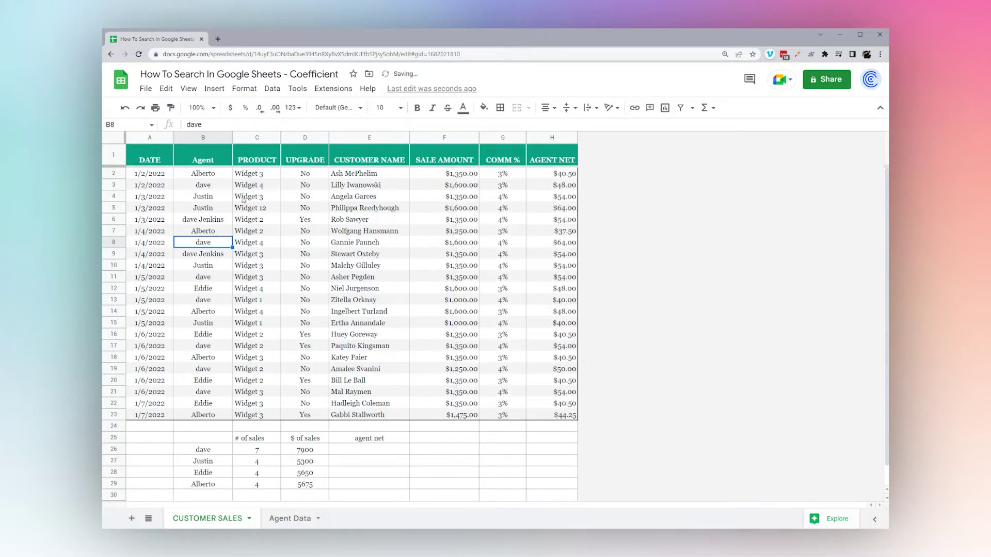
Replace the agent's lowercase first name plus a trailing space with the capitalised name without a space, throughout this sheet
key("ctrl+h")
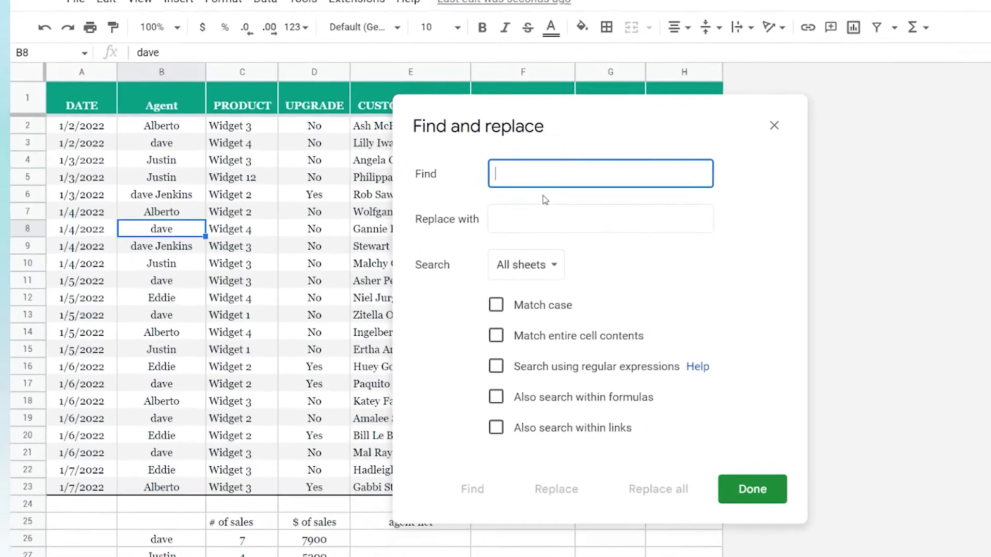
type("dave")
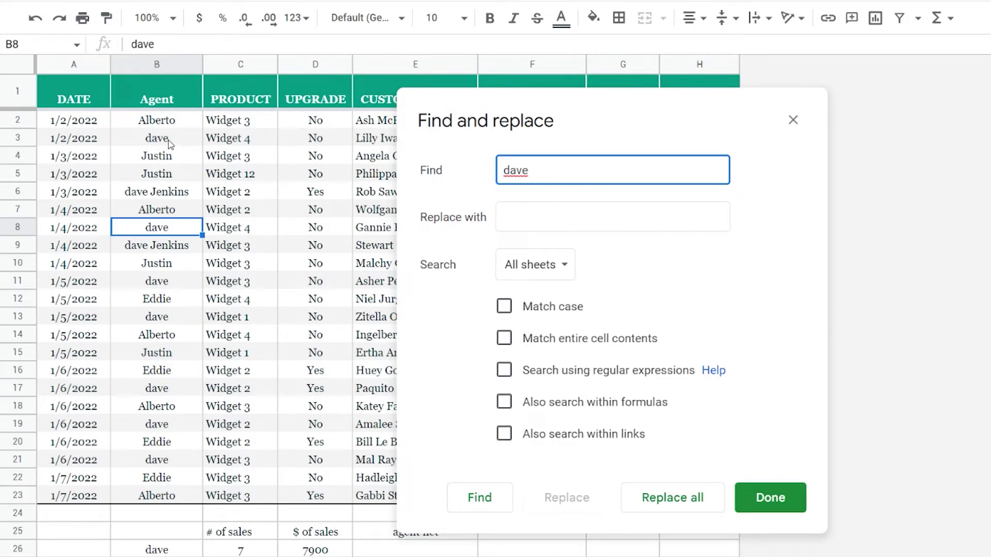
left_click(553, 216)
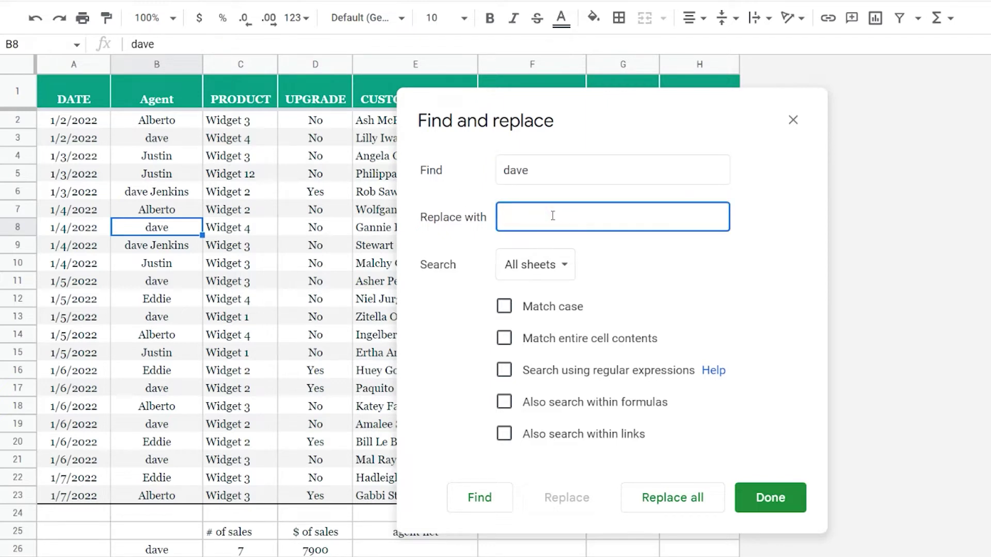
type("Dave")
left_click(548, 259)
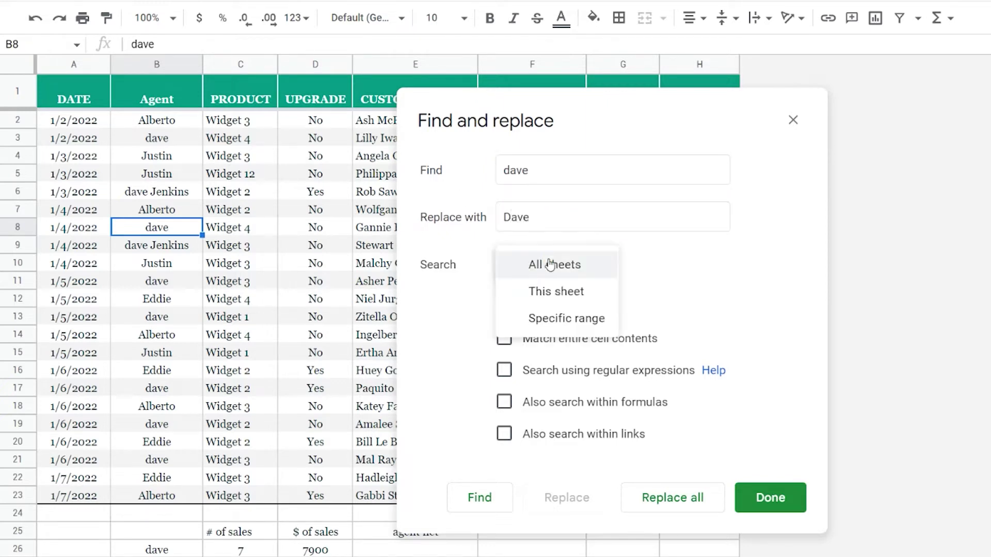
left_click(531, 294)
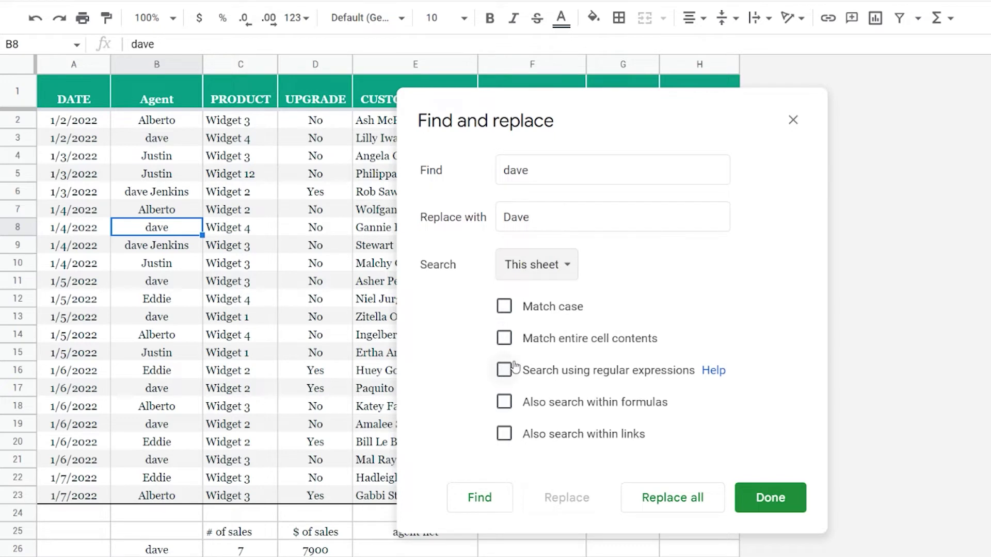
left_click(670, 503)
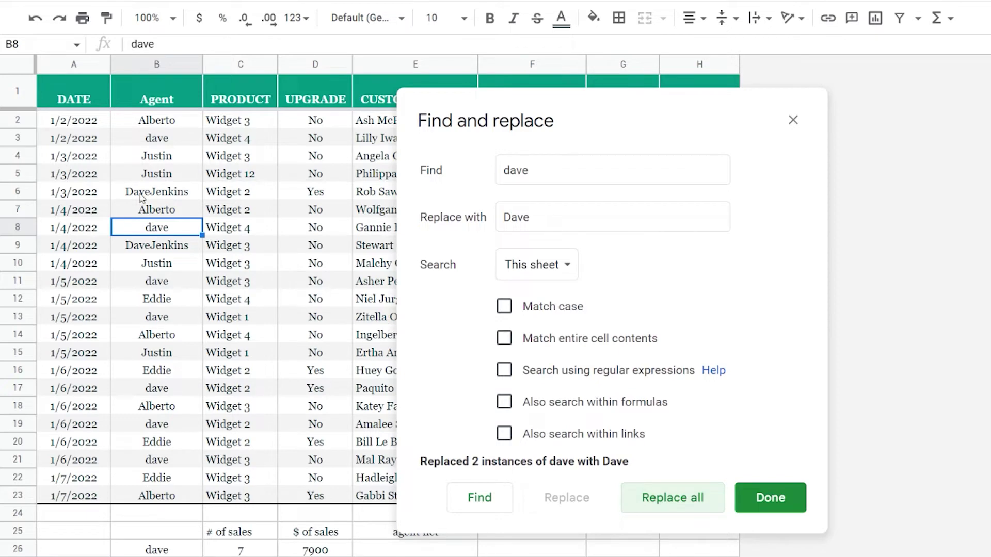
Check the spacing in the find and replacement text, and undo the last replacement
left_click(542, 215)
left_click(537, 171)
left_click(540, 221)
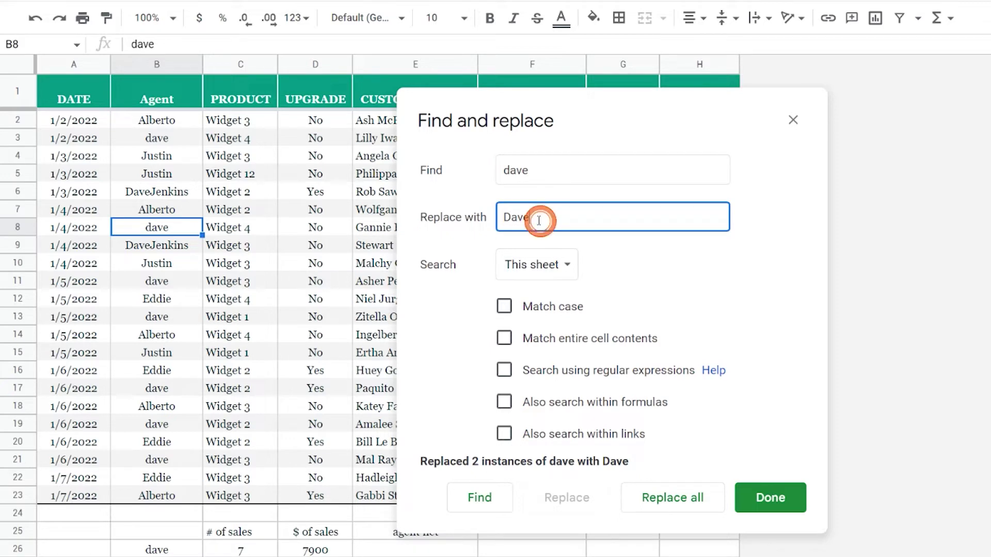
left_click(769, 497)
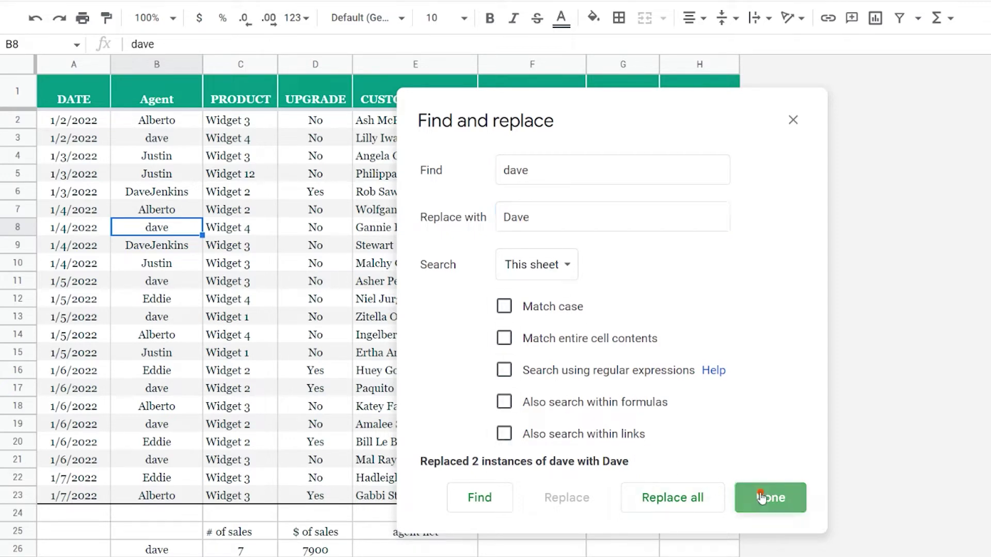
key("ctrl+z")
Replace the agent's lowercase first name with its capitalised form throughout this sheet, including a trailing space in both texts
key("ctrl+h")
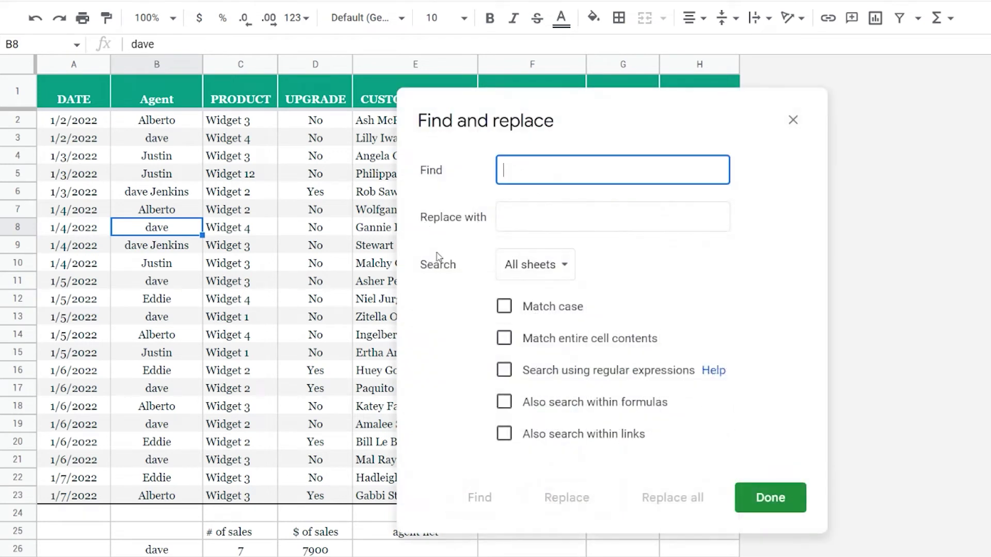
type("dave")
key("Tab")
type("Dave")
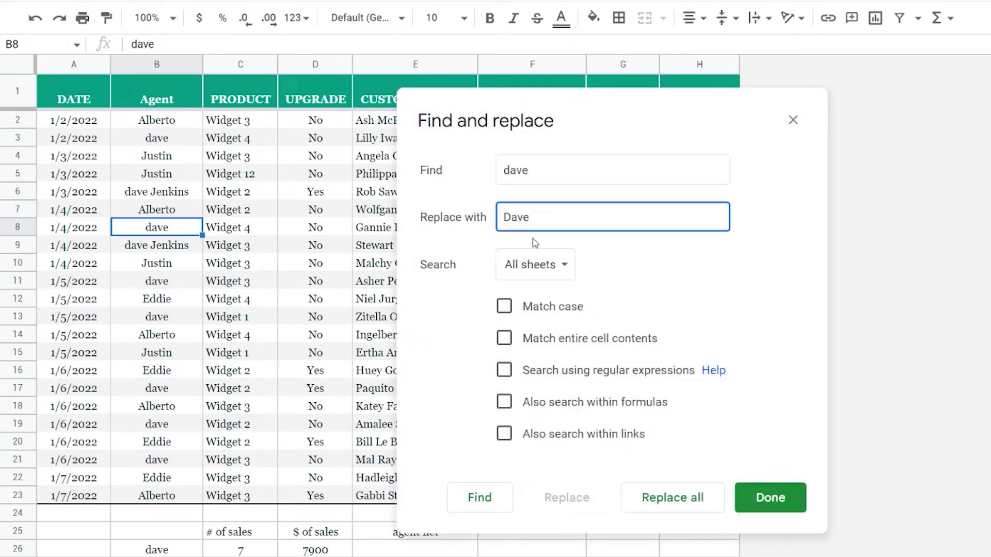
left_click(537, 265)
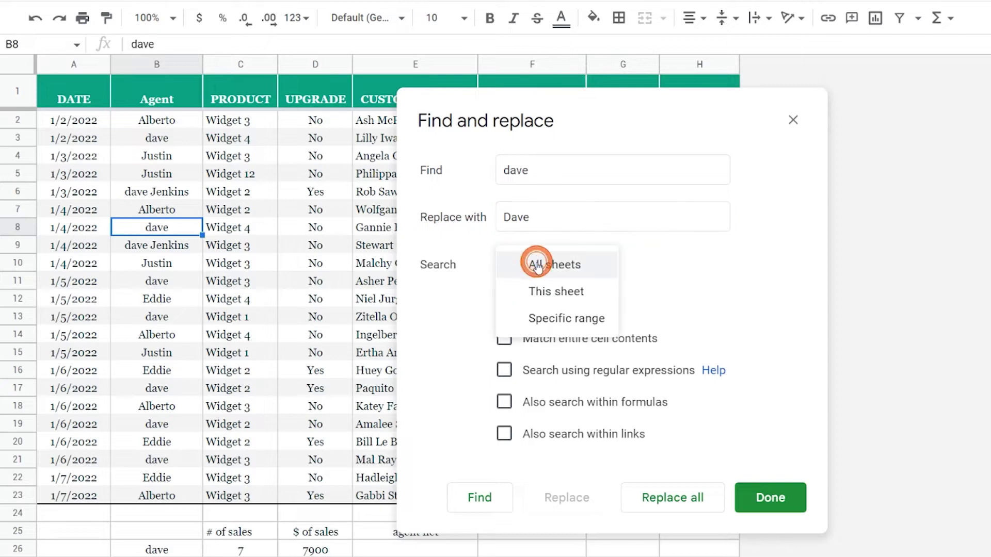
left_click(539, 290)
left_click(659, 513)
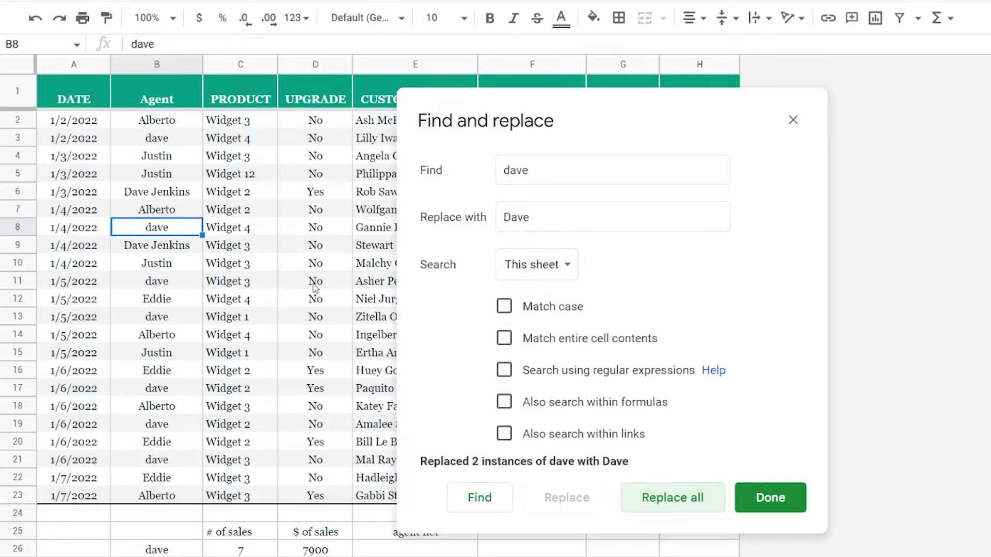
Check the trailing space at the end of the find text and the replacement text
left_click(566, 212)
left_click(552, 168)
left_click(564, 217)
left_click(551, 169)
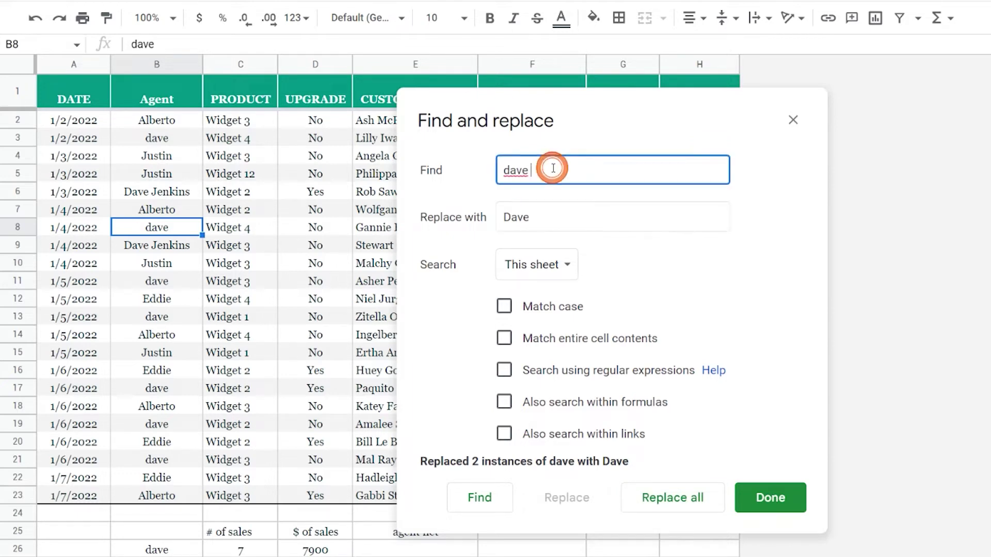
left_click(555, 219)
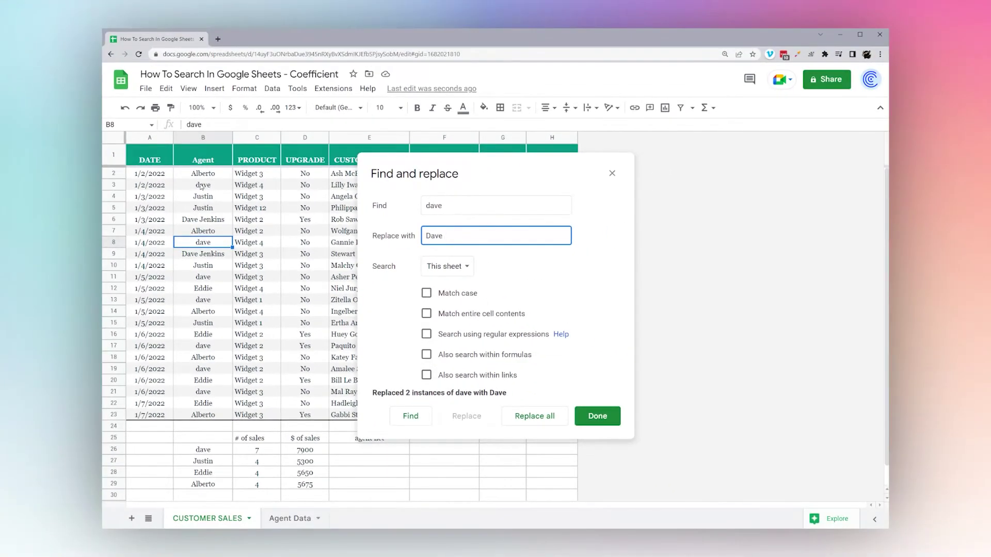
Remove both trailing spaces, match entire cell contents, and replace every standalone lowercase first name on this sheet with its capitalised form
left_click(456, 207)
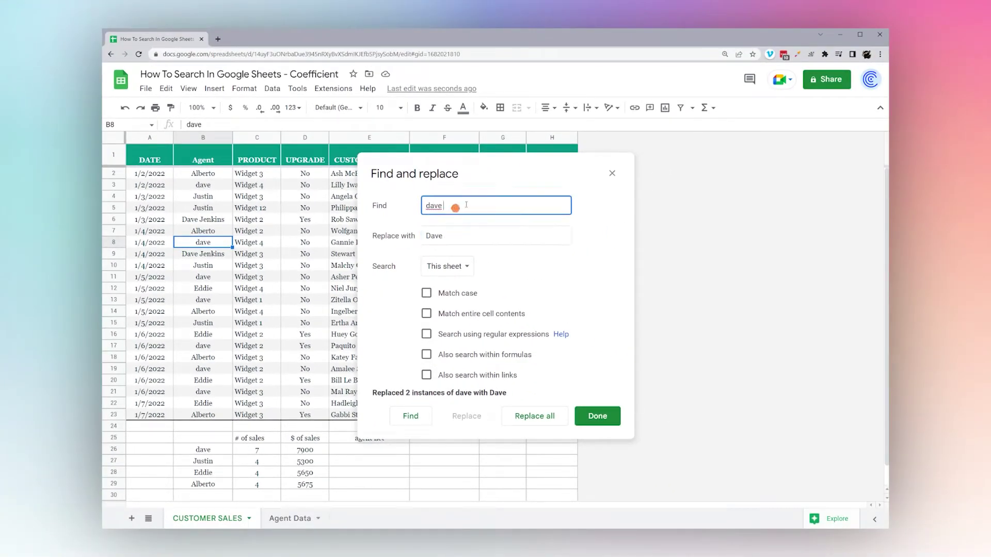
left_click(457, 234)
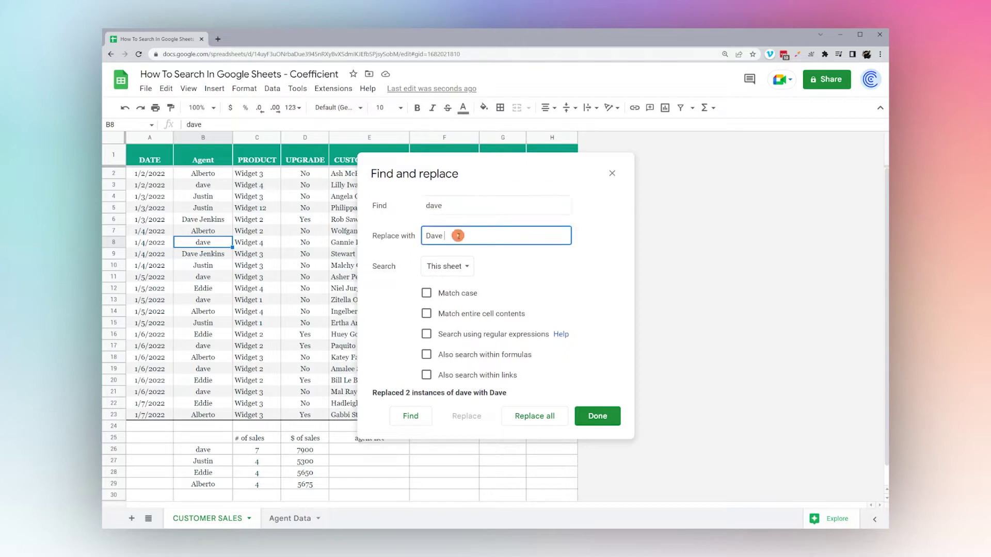
left_click(427, 316)
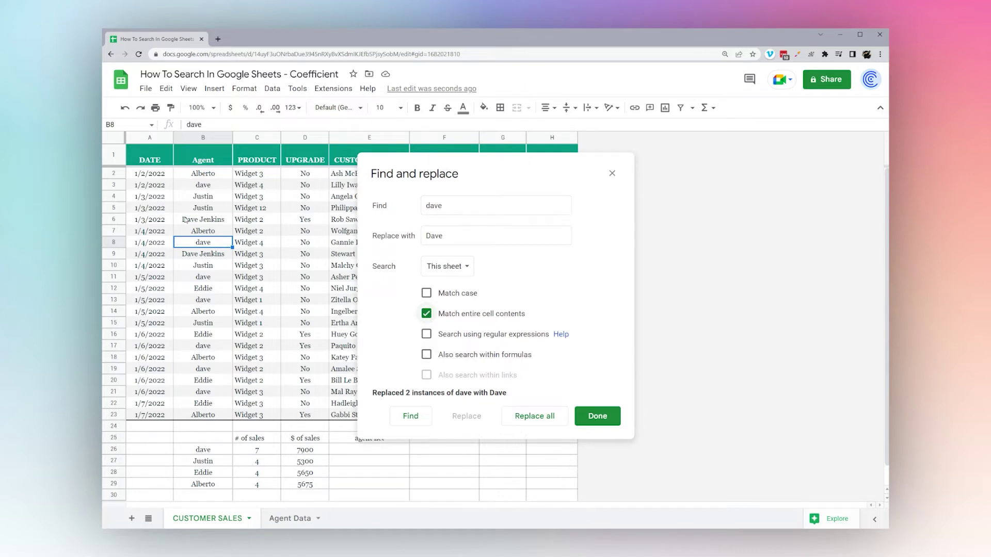
left_click(525, 414)
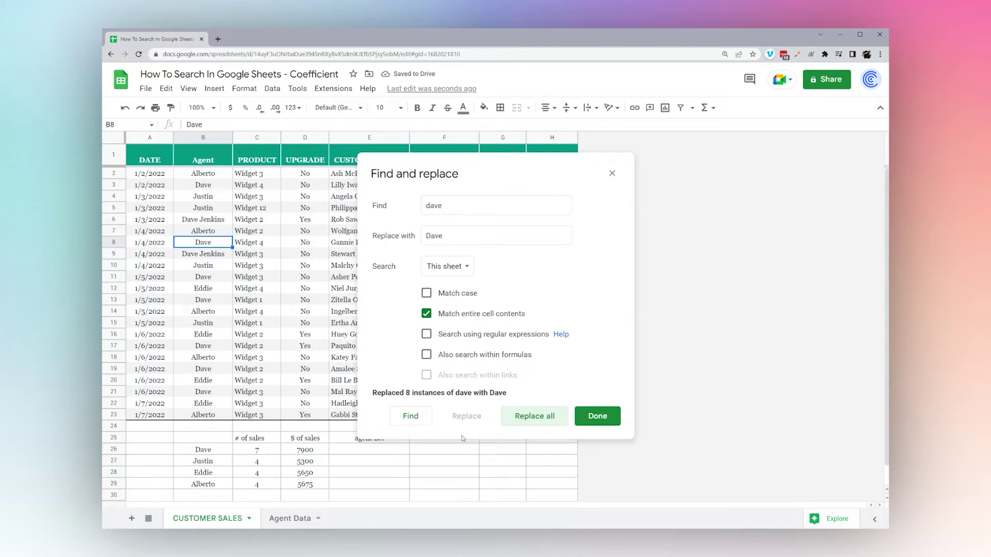
Switch the option from matching entire cell contents to matching case, close the dialog, and undo the last replacement
left_click(425, 314)
left_click(426, 294)
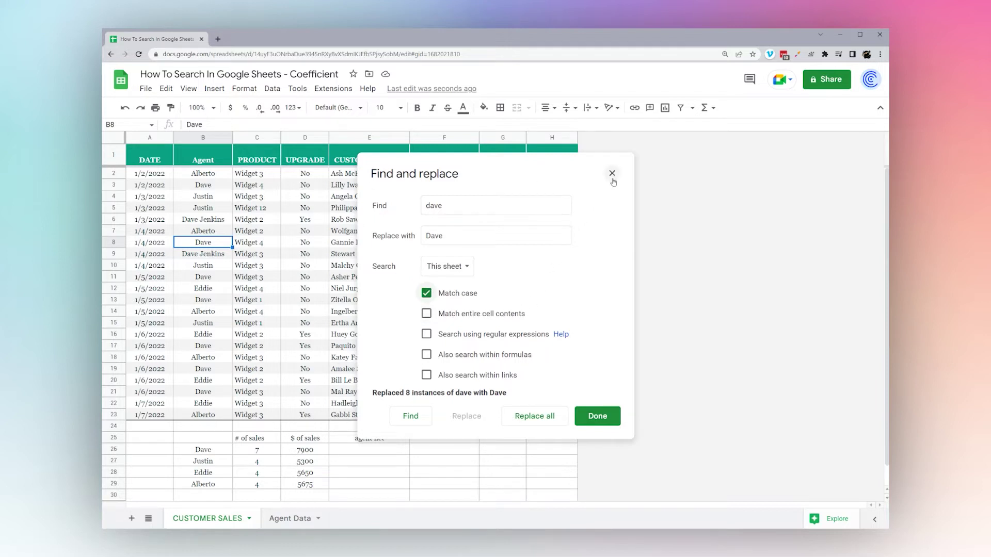
left_click(598, 413)
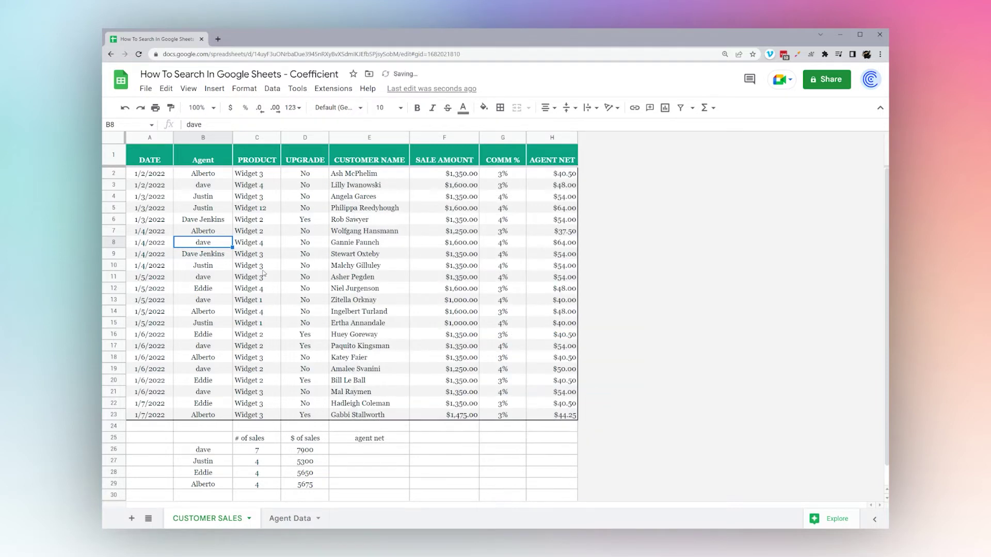
Replace every lowercase first name of the agent on this sheet with its formal long form, matching case, and close the dialog
key("ctrl+h")
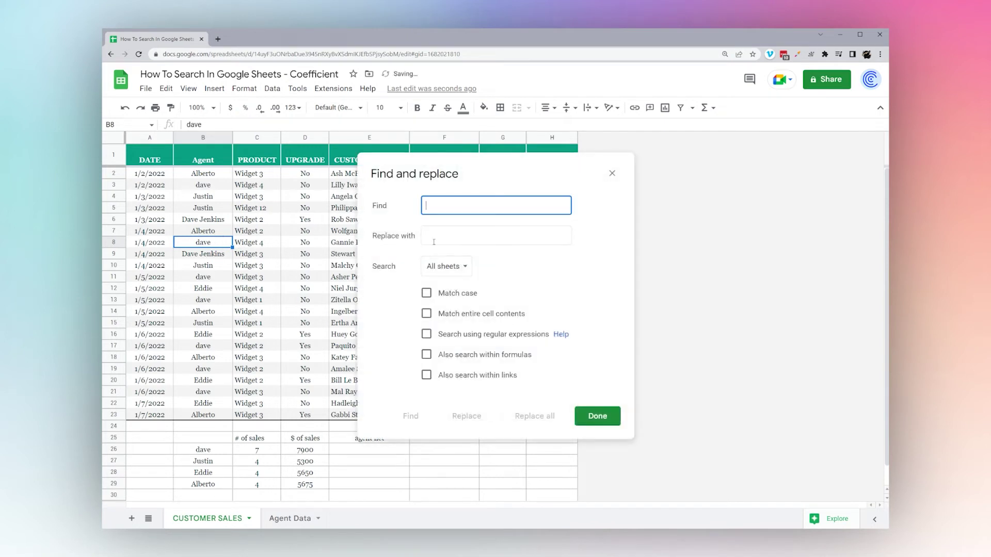
type("dave")
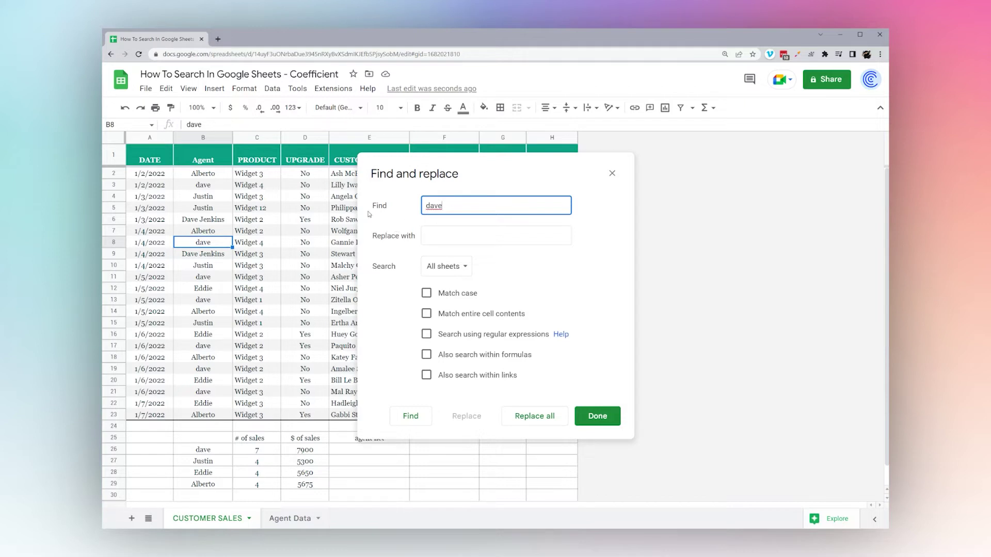
left_click(448, 295)
left_click(446, 266)
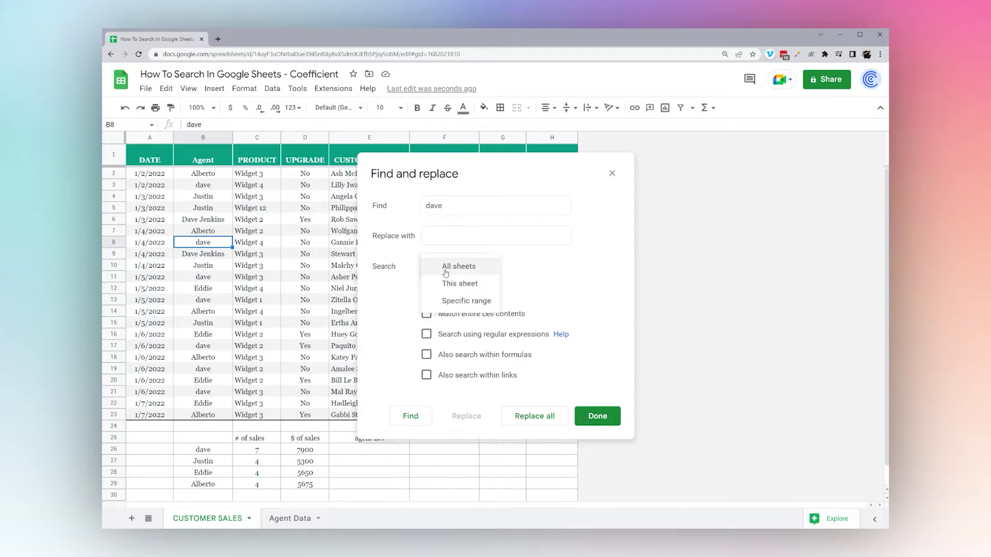
left_click(452, 282)
left_click(447, 233)
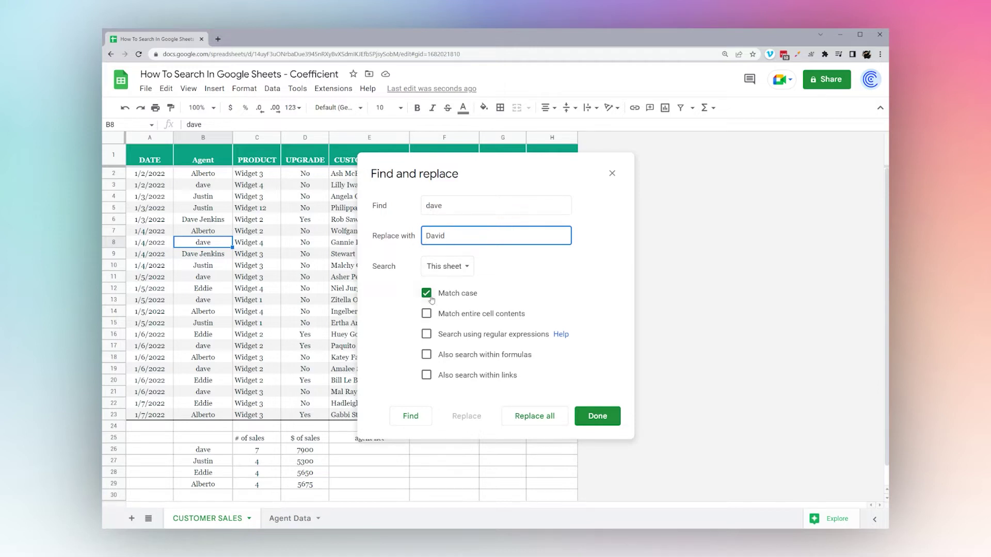
left_click(446, 205)
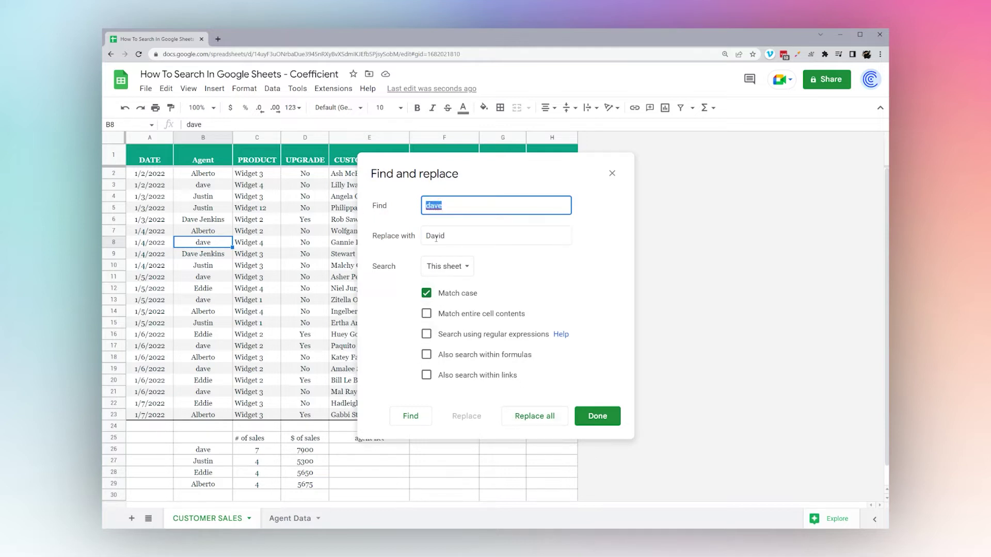
left_click(454, 235)
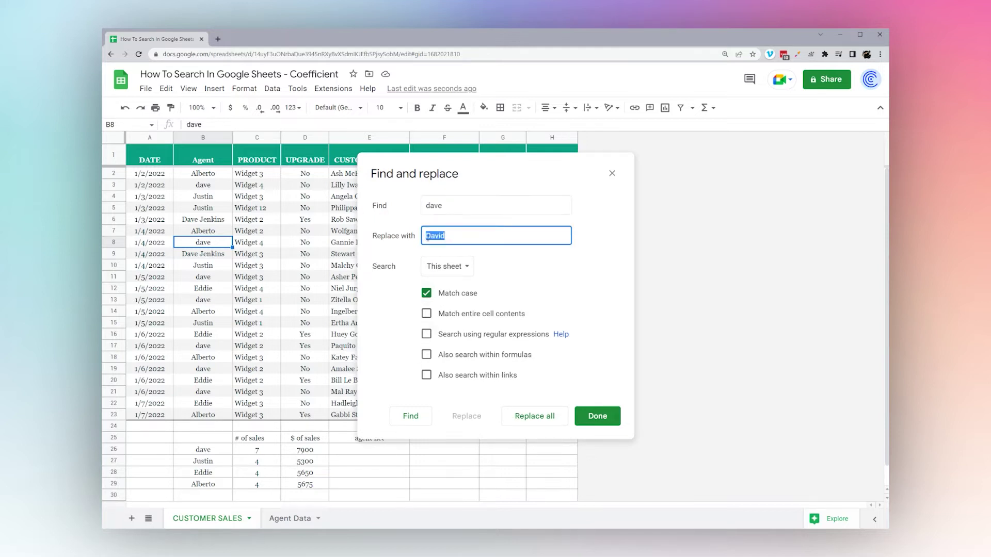
left_click(429, 206)
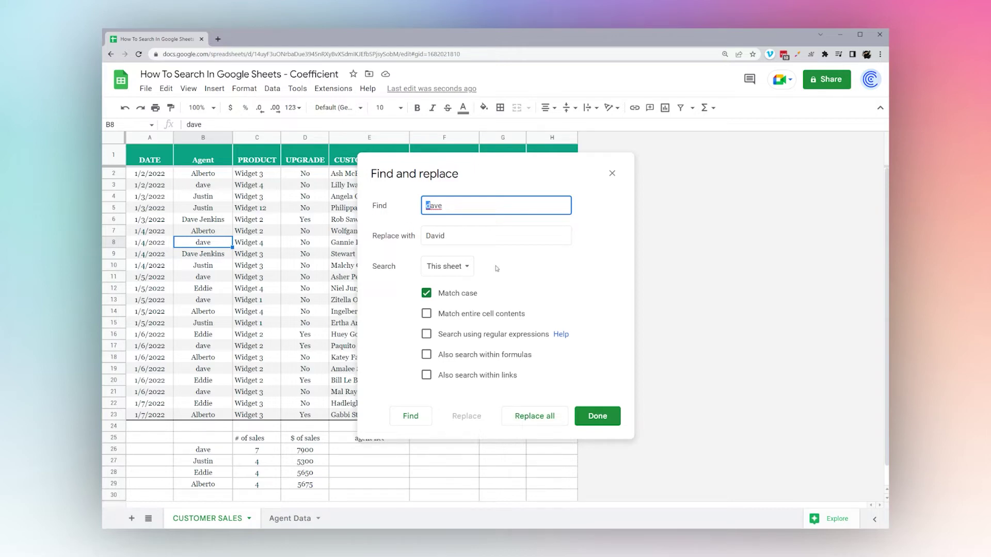
left_click(537, 419)
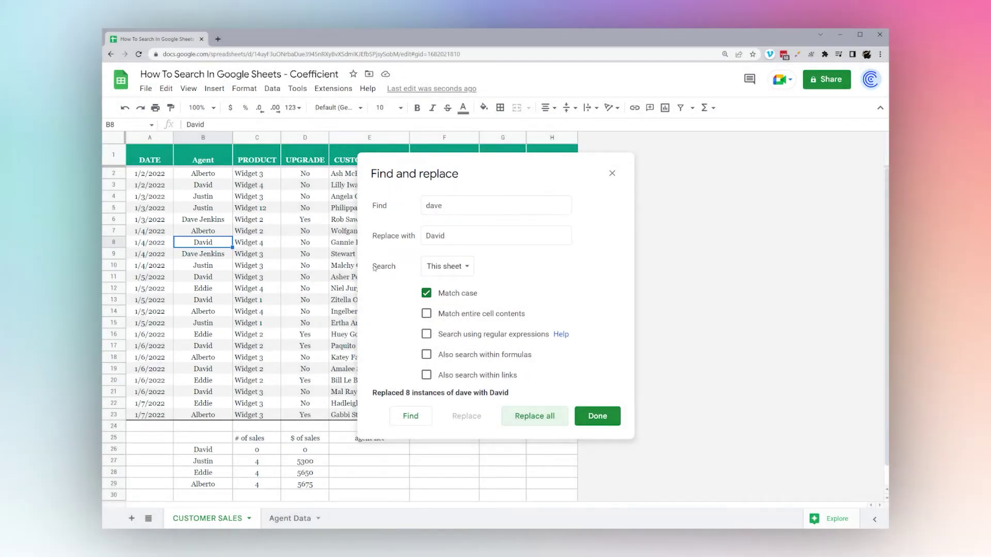
left_click(588, 421)
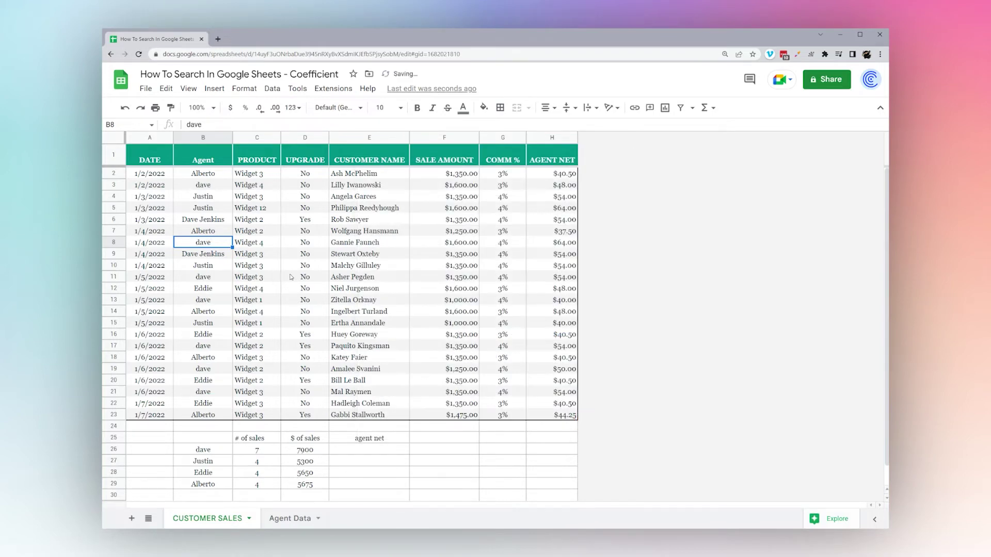
Try to find ^[a-z].* on this sheet without regular expressions, and copy the pattern
key("ctrl+h")
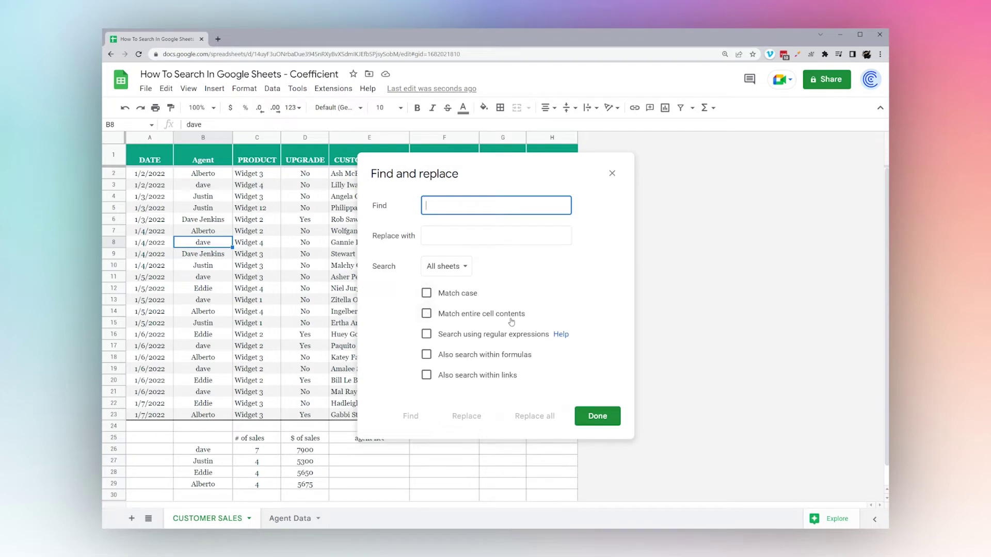
left_click(457, 271)
left_click(453, 283)
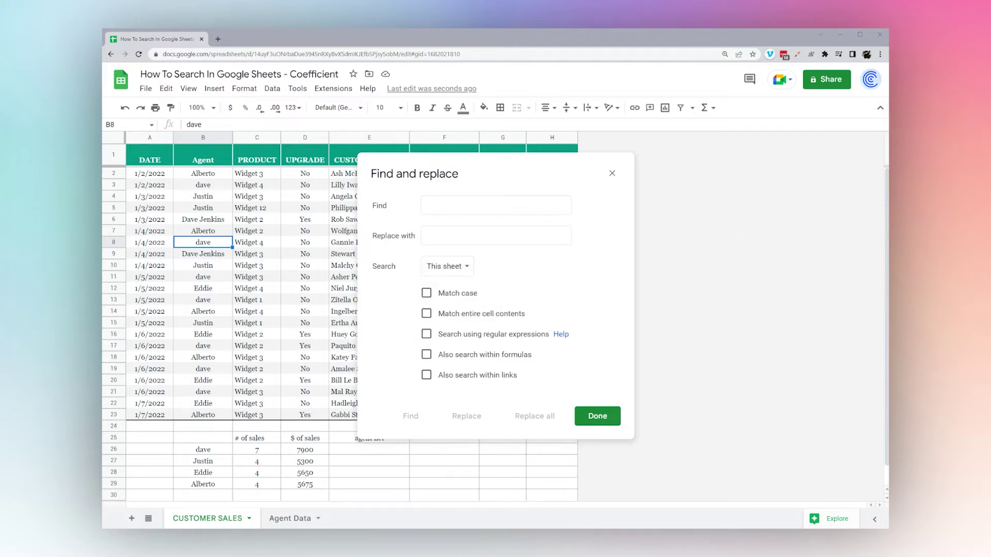
left_click(436, 204)
type("^[a-z].*")
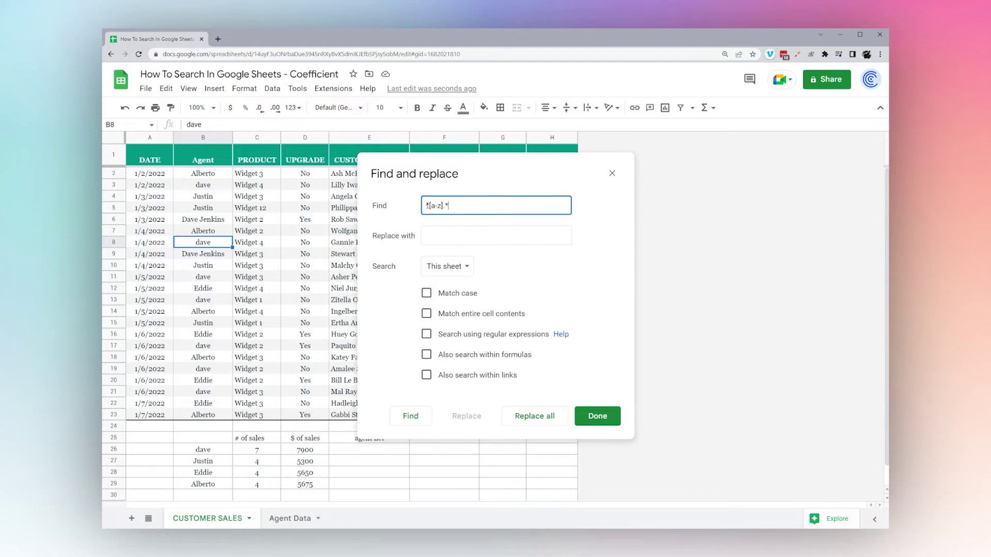
left_click_drag(427, 206, 485, 205)
key("ctrl+c")
left_click(450, 232)
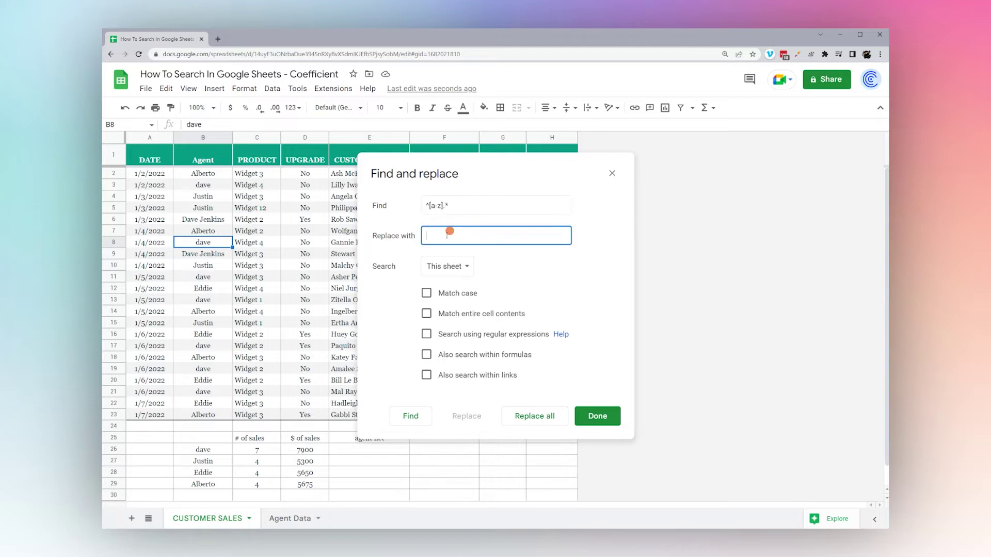
left_click(408, 417)
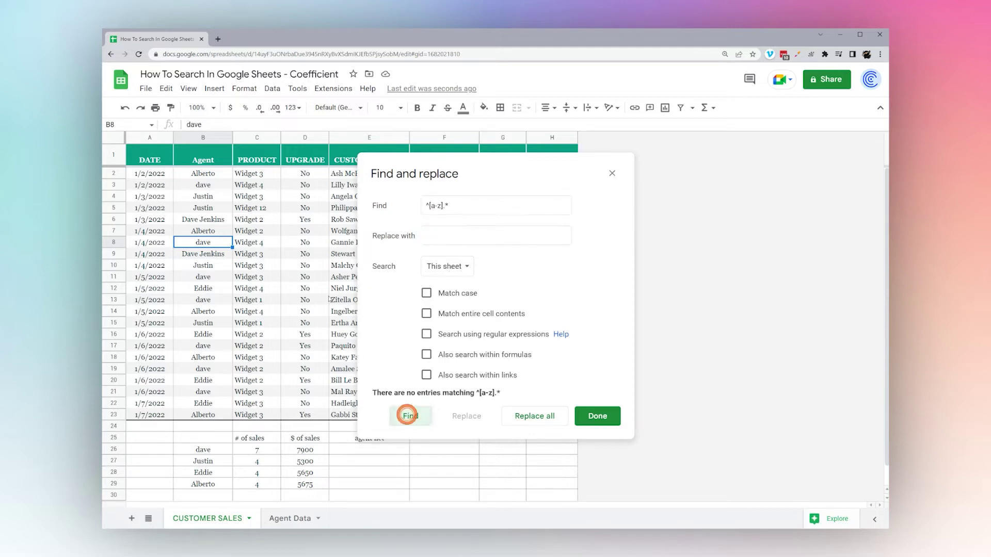
Match case and search using regular expressions, and step through the cells in this sheet that match the pattern
left_click(424, 336)
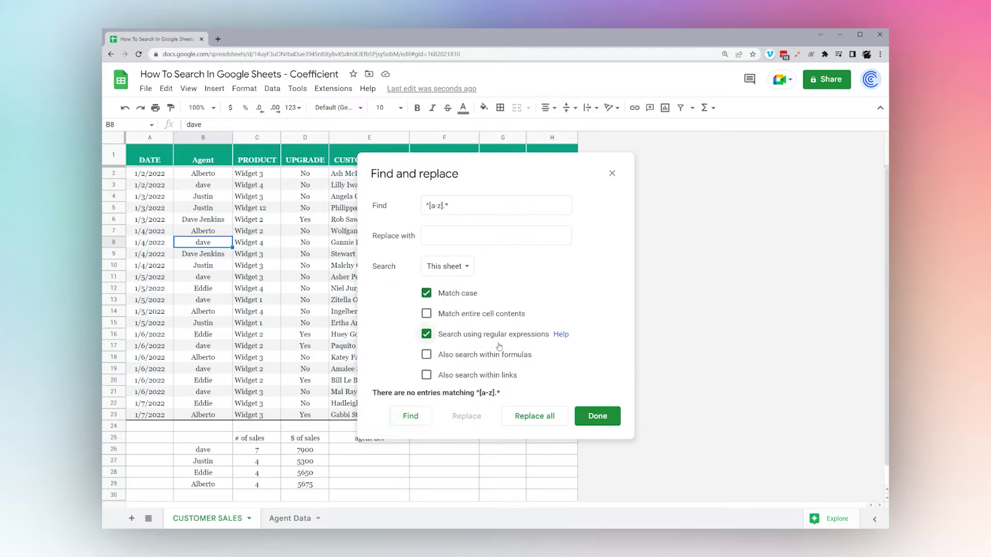
left_click(412, 413)
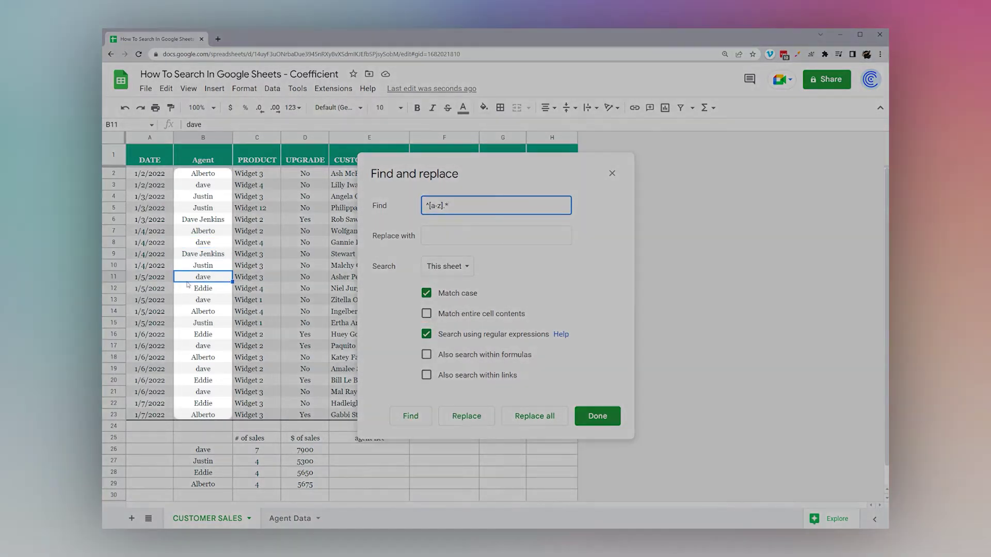
left_click(409, 416)
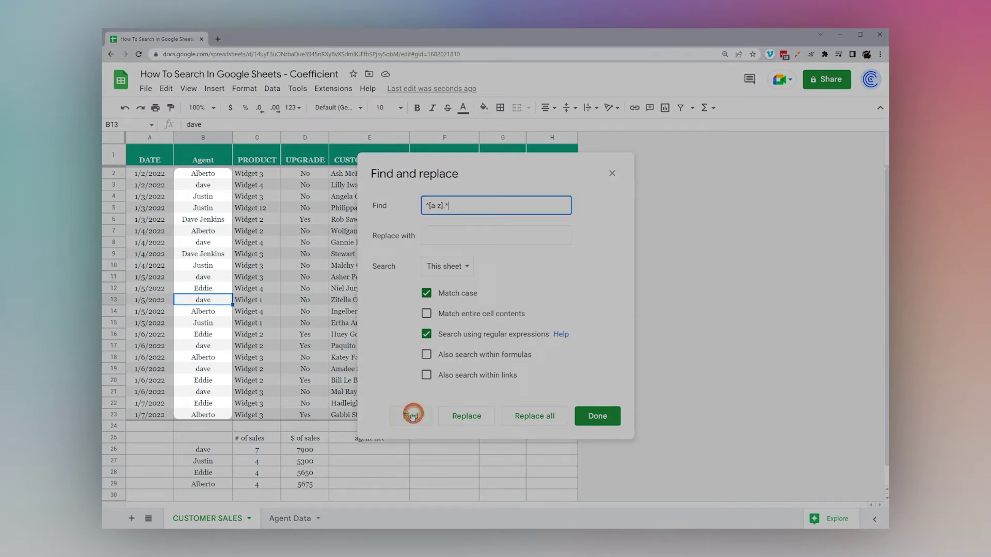
left_click(407, 417)
left_click(407, 416)
left_click(407, 417)
left_click(405, 417)
left_click(407, 417)
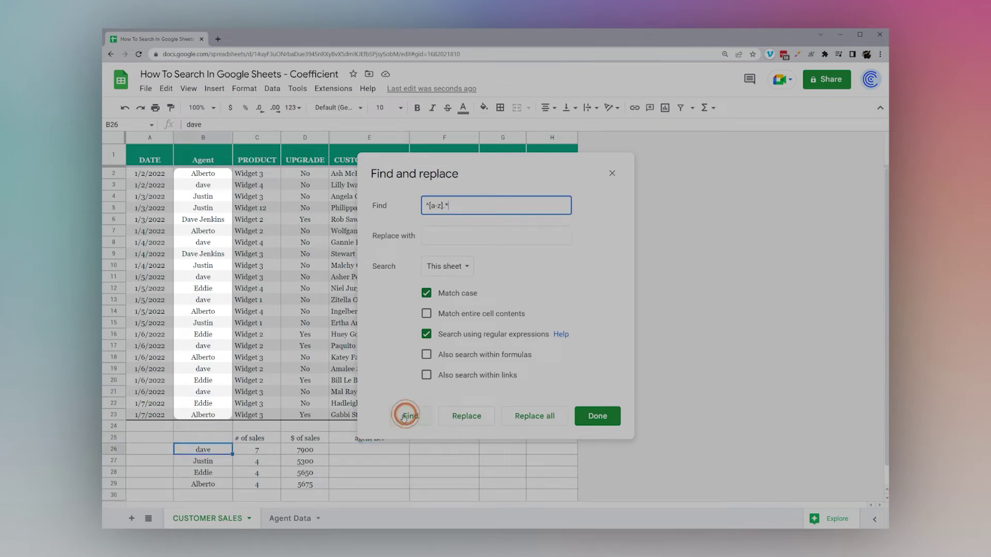
left_click(408, 419)
left_click(408, 419)
Close the dialog and change the agent name in cell B7 to start with a lowercase letter
key("Escape")
left_click(197, 230)
key("Return")
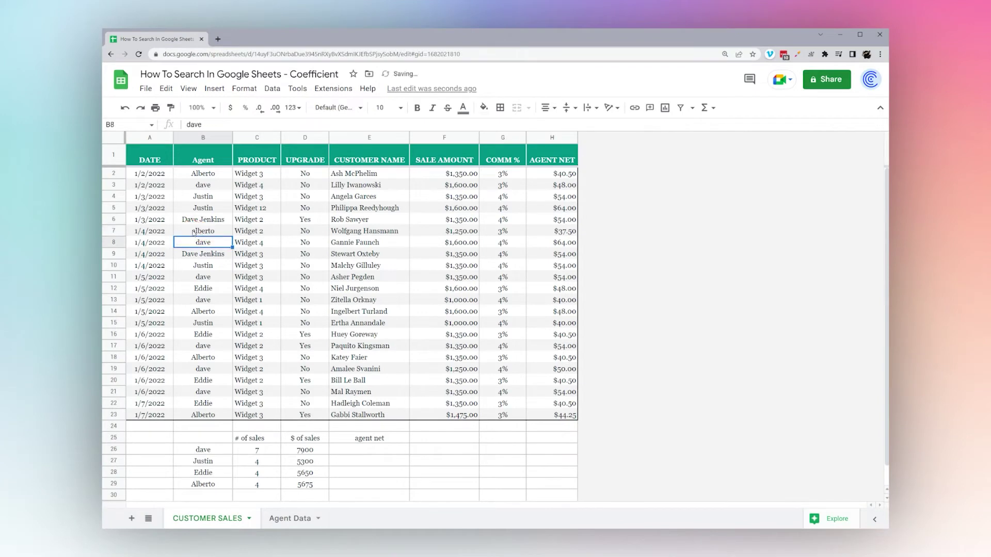
Set up a search of this sheet for ^[a-z].* with case matching and regular expressions
key("ctrl+h")
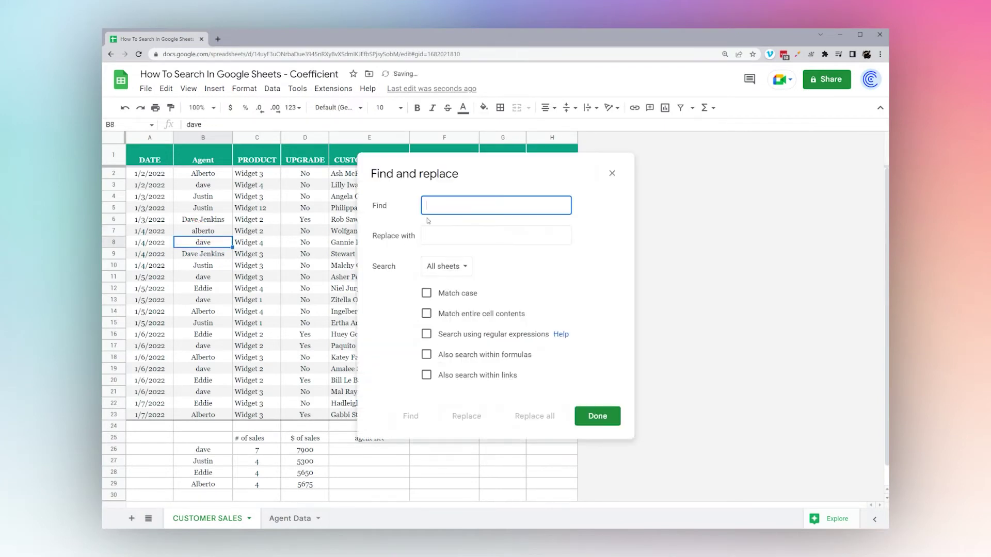
key("ctrl+v")
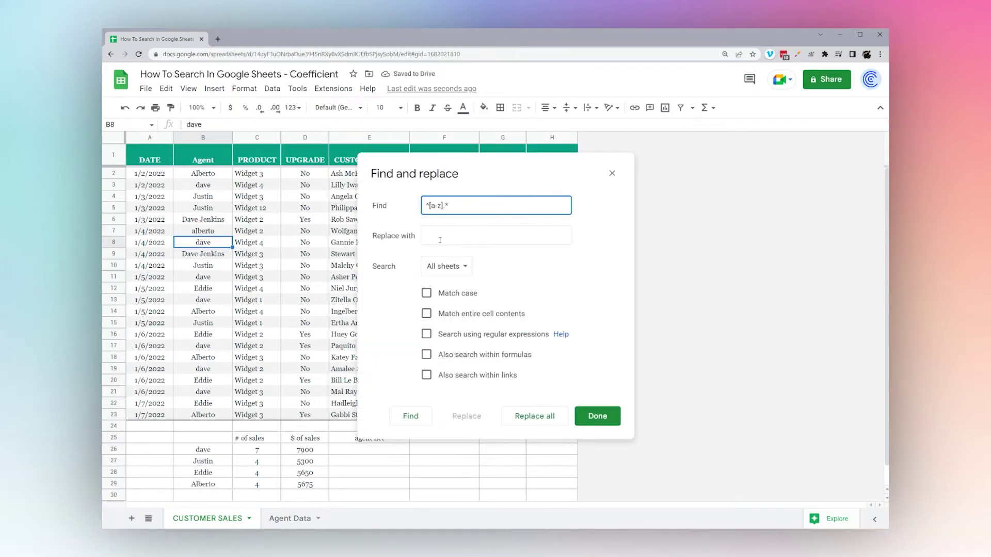
left_click(433, 271)
left_click(439, 282)
left_click(427, 294)
left_click(426, 334)
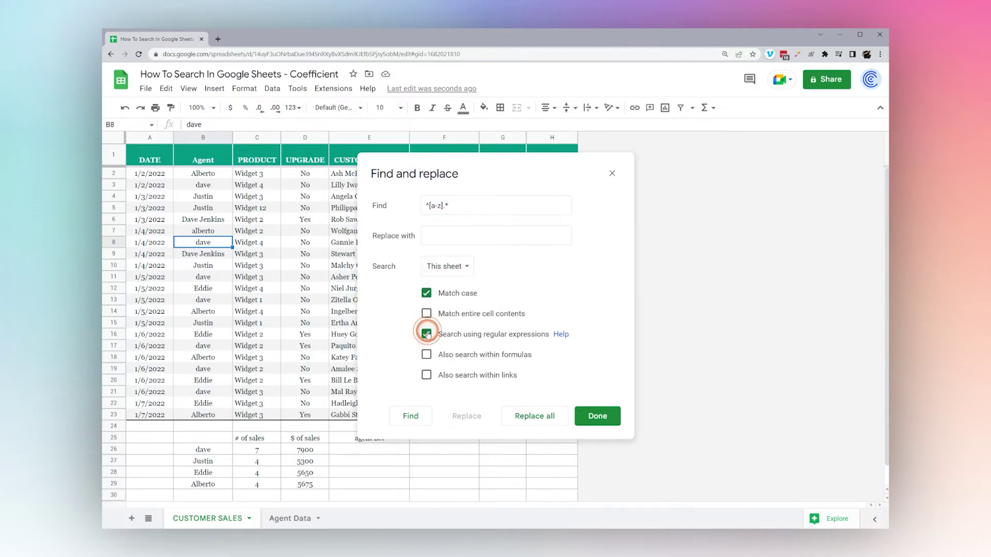
Step through the regular expression matches until the lowercase agent name in cell B7 is selected
left_click(404, 417)
left_click(405, 419)
left_click(405, 419)
left_click(405, 420)
left_click(404, 419)
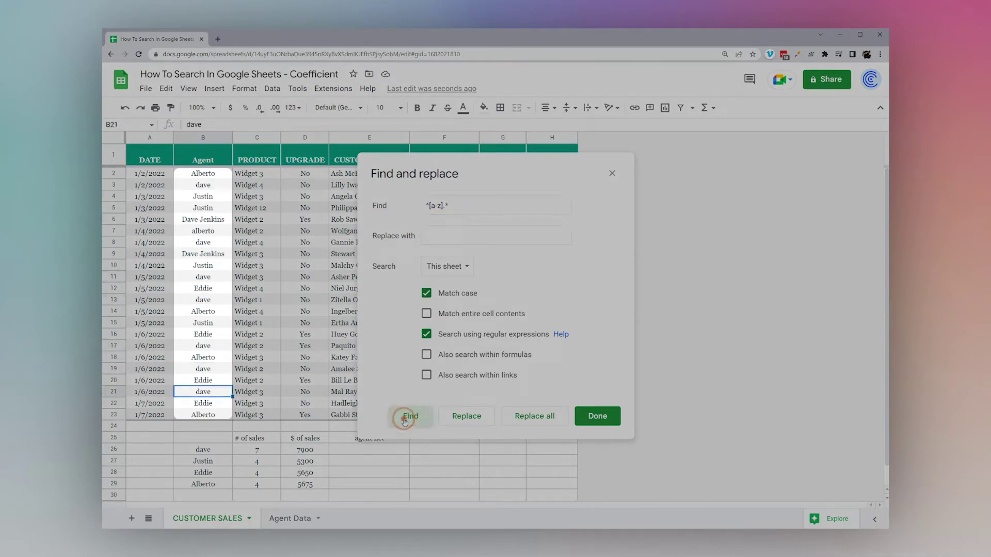
left_click(404, 419)
left_click(404, 419)
left_click(404, 419)
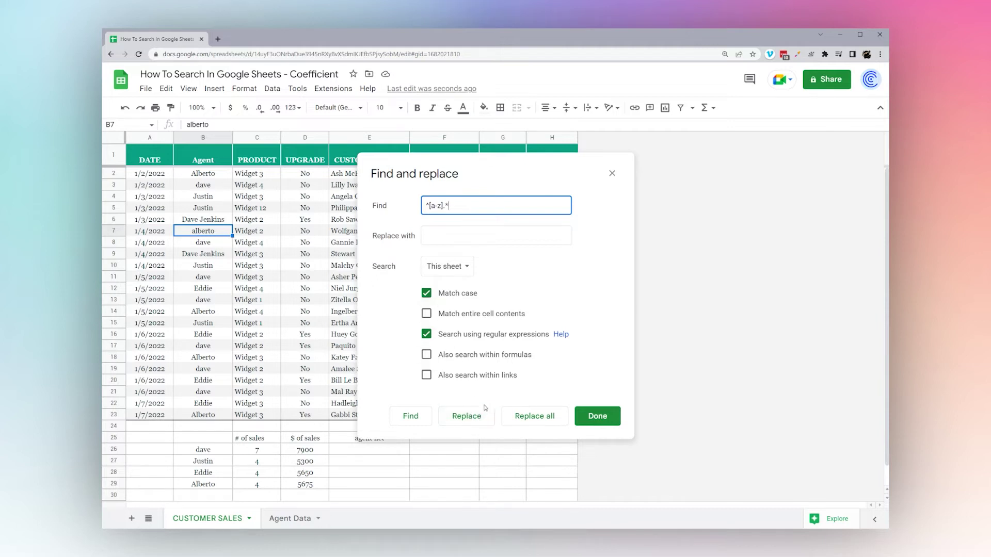
Set the find text to the agent's lowercase first name, disable regular expressions, and enable case matching and searching within formulas
key("ctrl+a")
key("BackSpace")
left_click(426, 293)
left_click(426, 334)
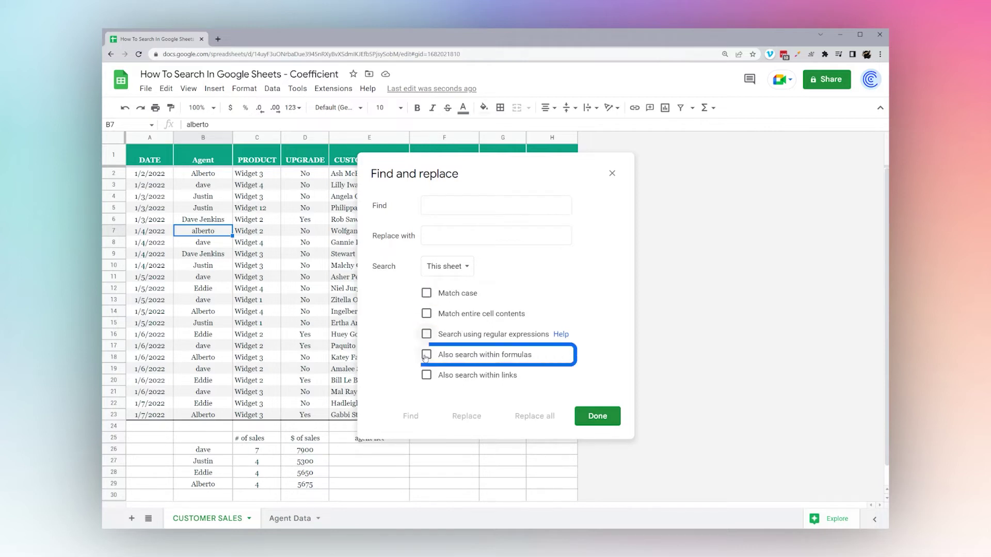
left_click(427, 355)
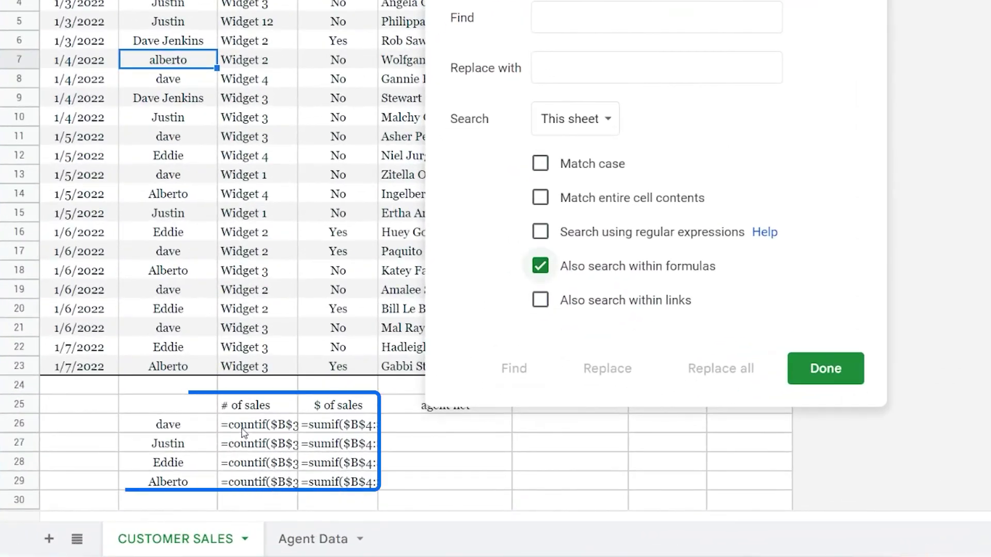
left_click(243, 432)
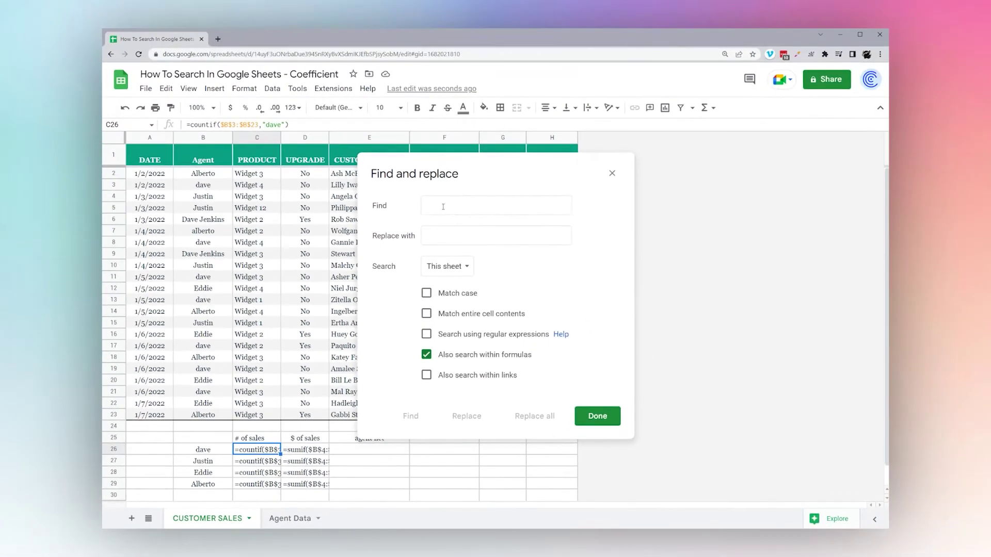
left_click(443, 206)
type("dave")
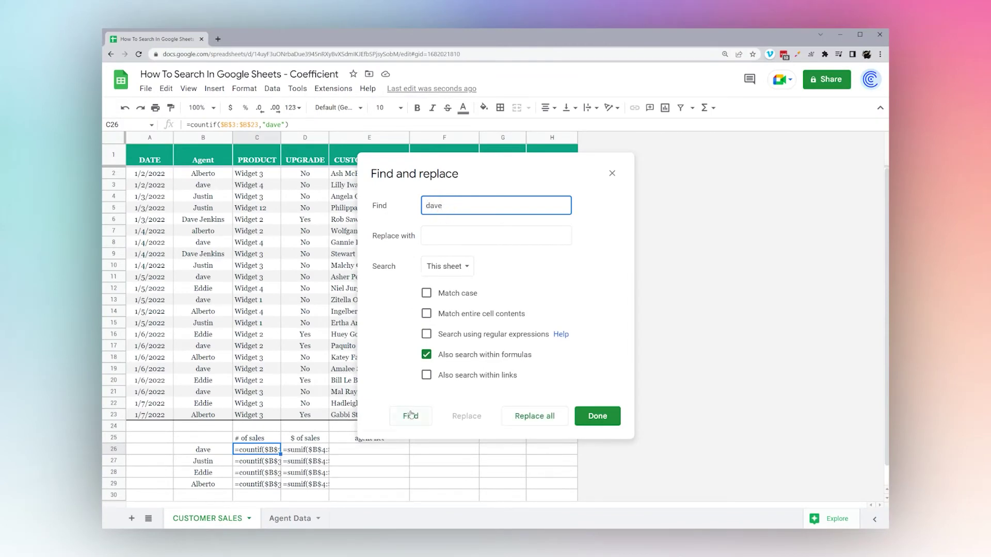
left_click(426, 293)
Step through the matches in the Agent column and on to the formulas in cells C26 and D26
left_click(412, 416)
left_click(411, 416)
left_click(411, 416)
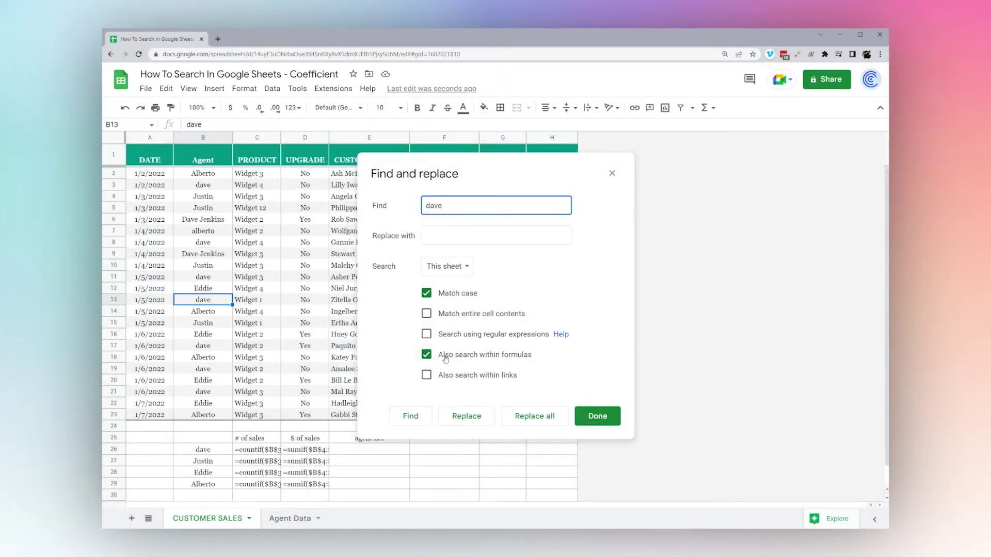
left_click(405, 416)
left_click(405, 416)
left_click(405, 416)
left_click(406, 416)
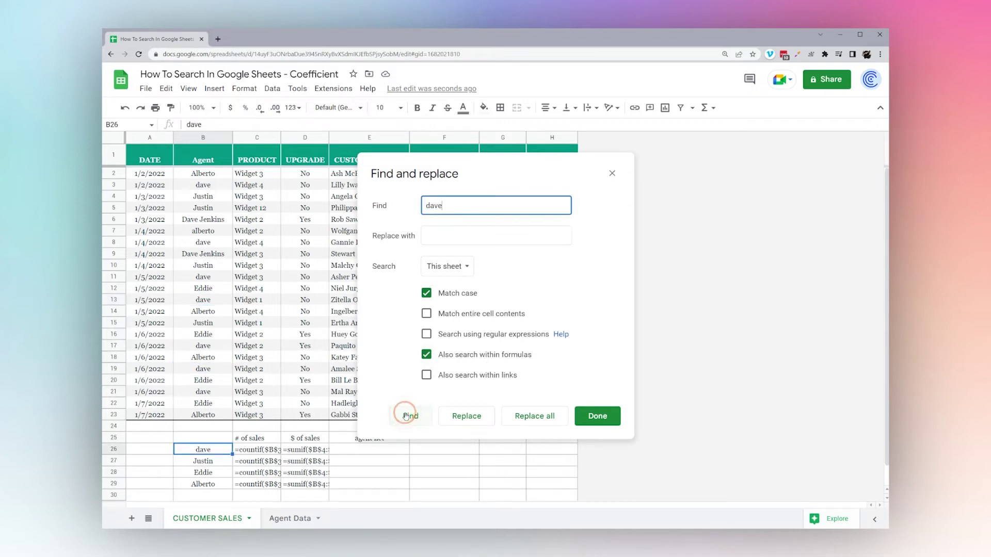
left_click(405, 416)
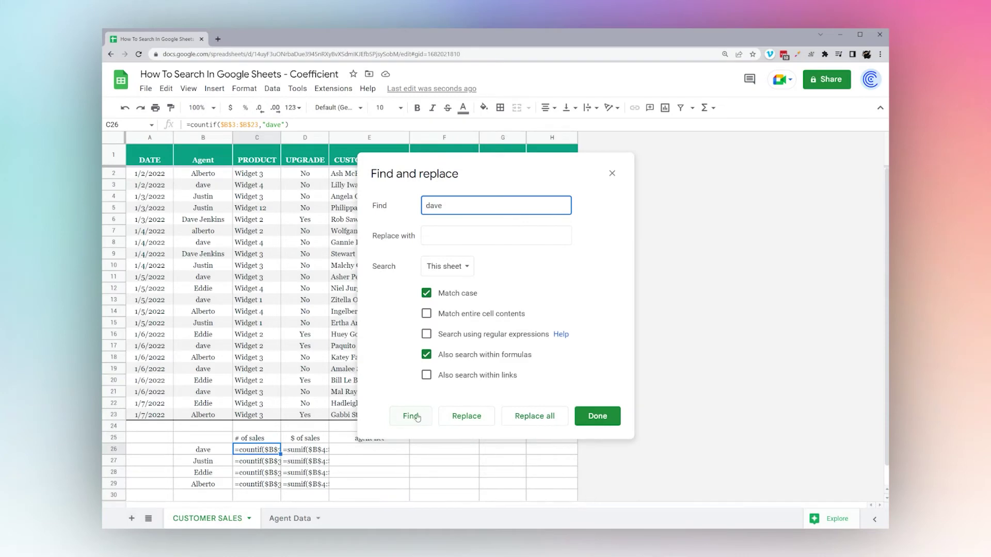
left_click(410, 416)
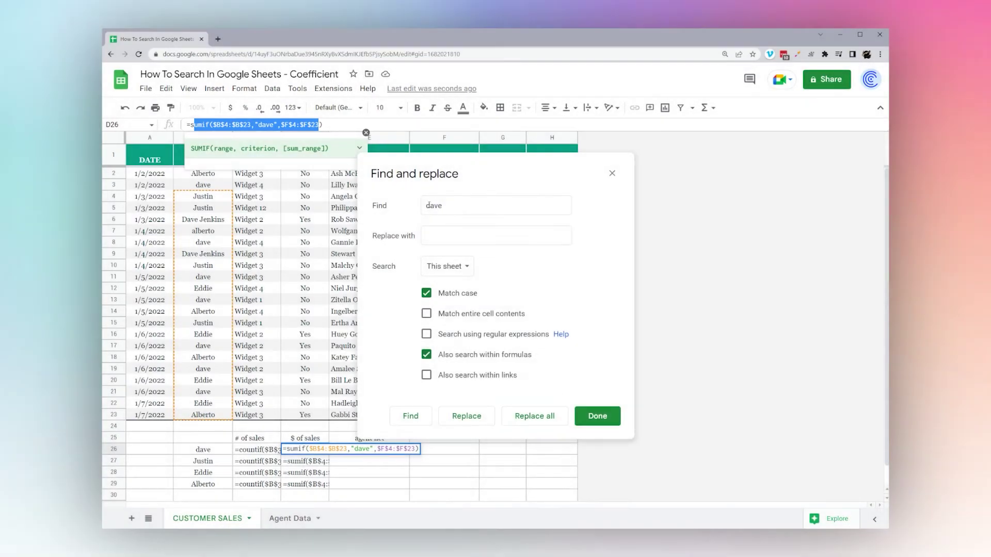
Replace all occurrences of the agent's lowercase first name with its capitalised form on this sheet, including within formulas
left_click(366, 133)
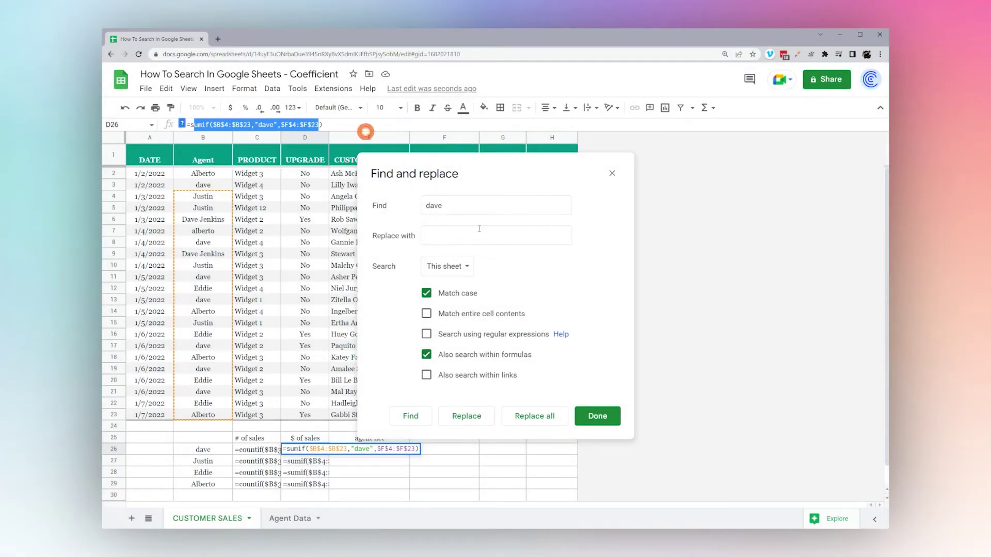
left_click(445, 237)
key("Return")
left_click(445, 237)
type("Dave")
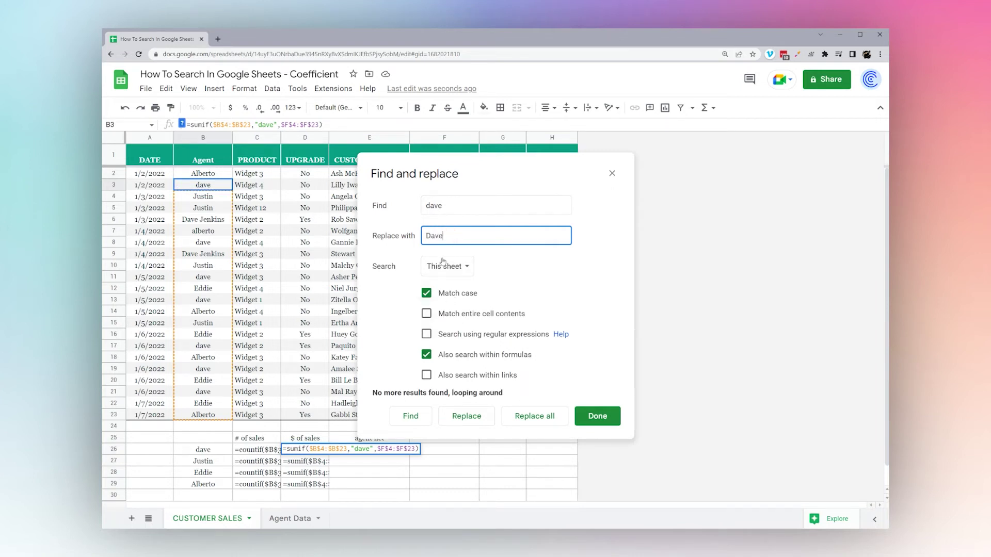
left_click(518, 420)
Replace all lowercase occurrences of the second agent's first name with the capitalised form on this sheet, and leave the open cell edit
double_click(452, 213)
type("alberto")
double_click(469, 235)
type("Al")
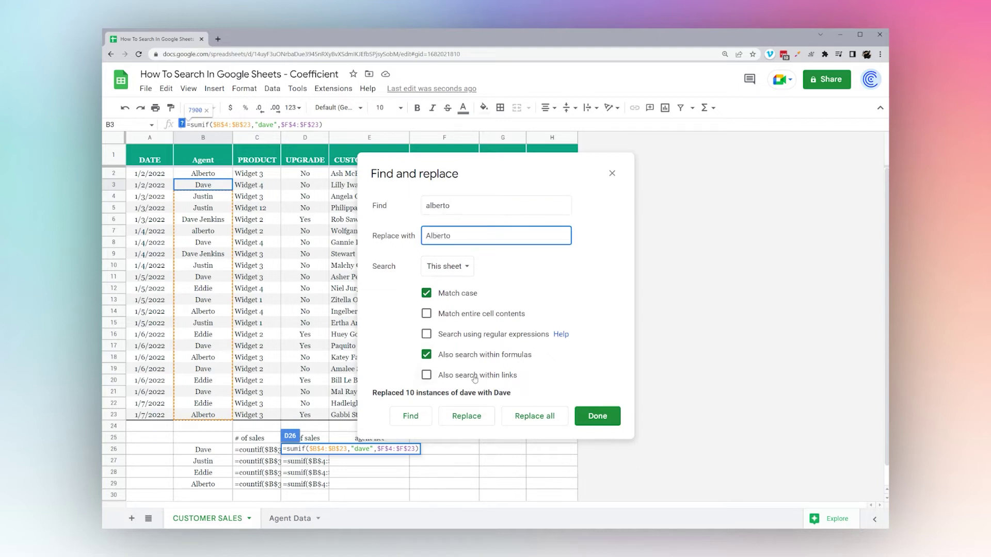
left_click(520, 421)
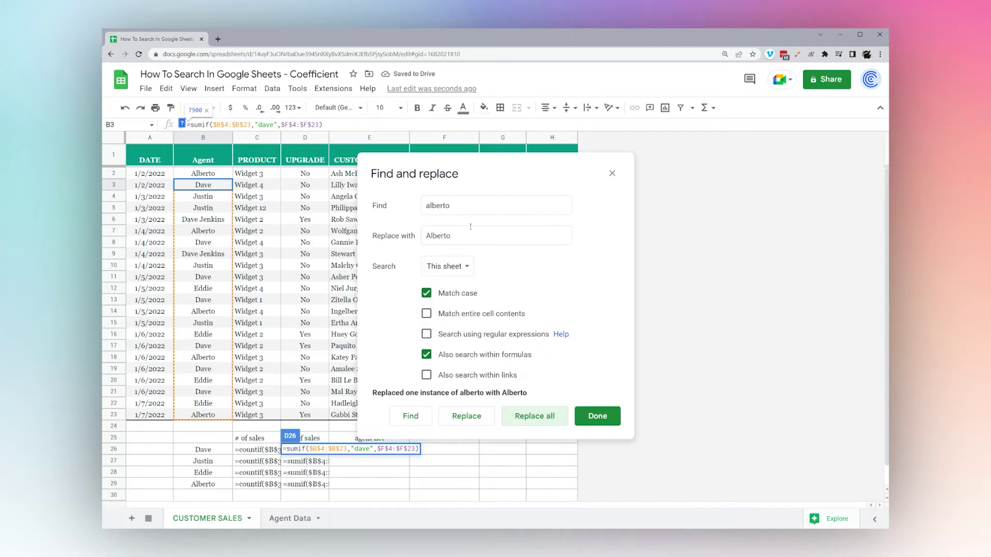
left_click(593, 416)
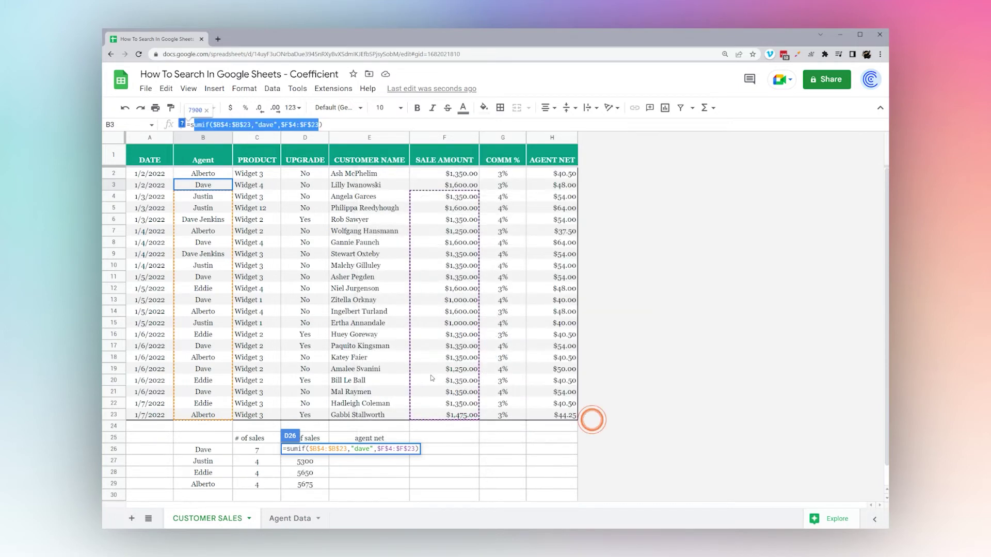
left_click(464, 445)
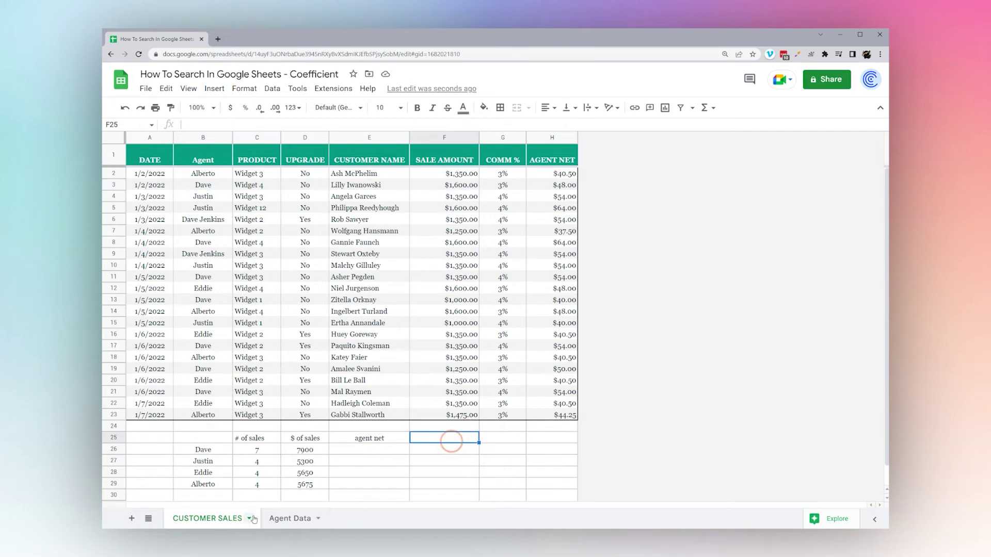
Switch to the Agent Data sheet and view the Find and replace options, including searching within links
left_click(290, 519)
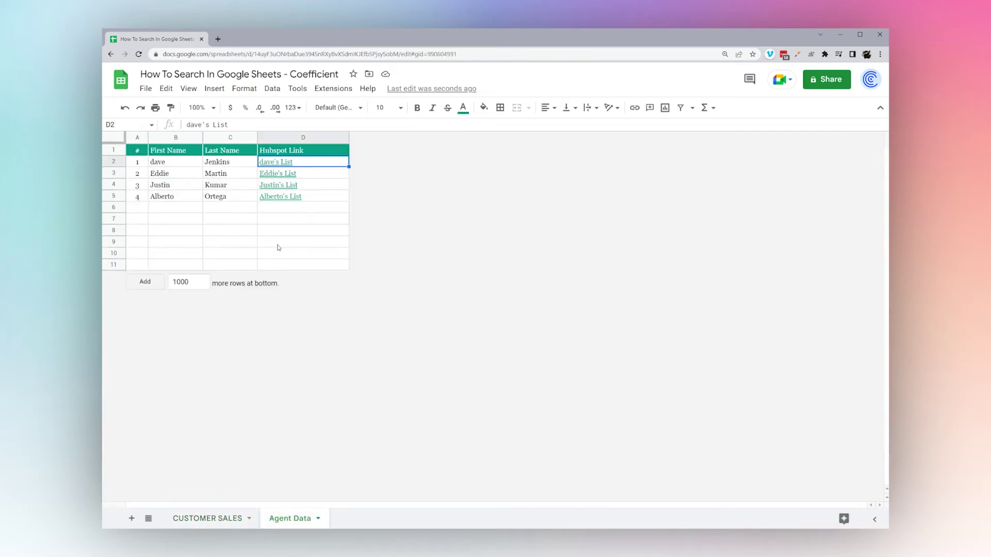
key("ctrl+h")
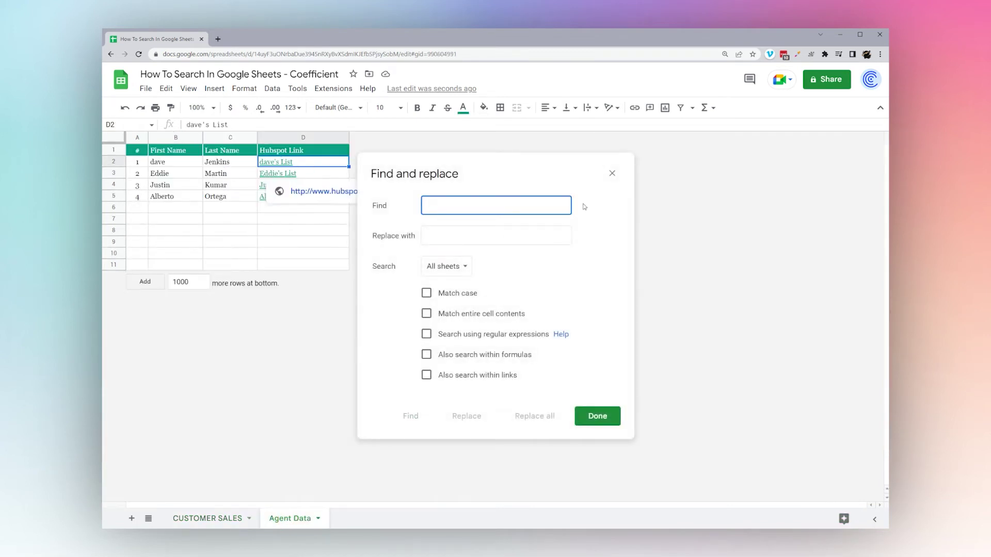
left_click(612, 173)
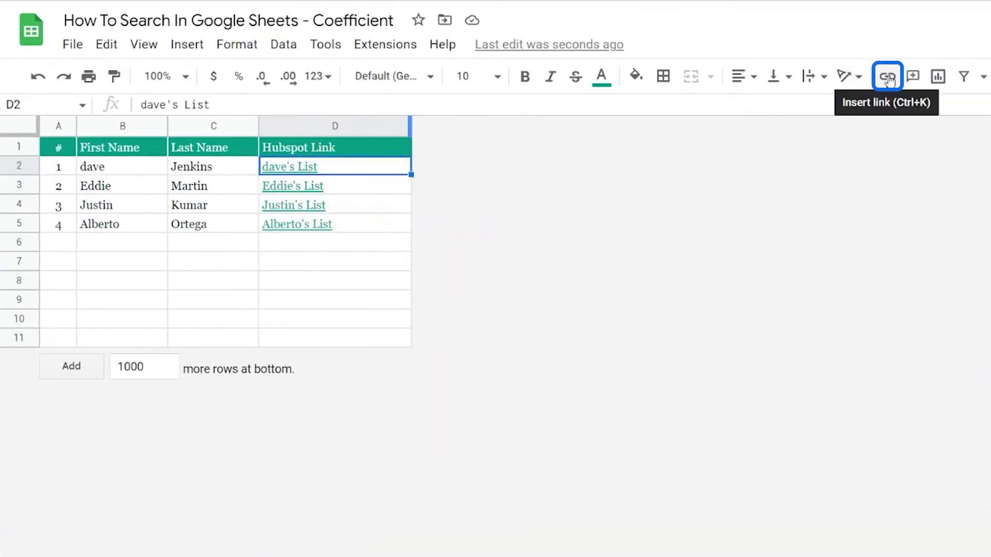
Inspect the full web address behind the Hubspot link in cell D2, down to the agent name at its end
double_click(329, 166)
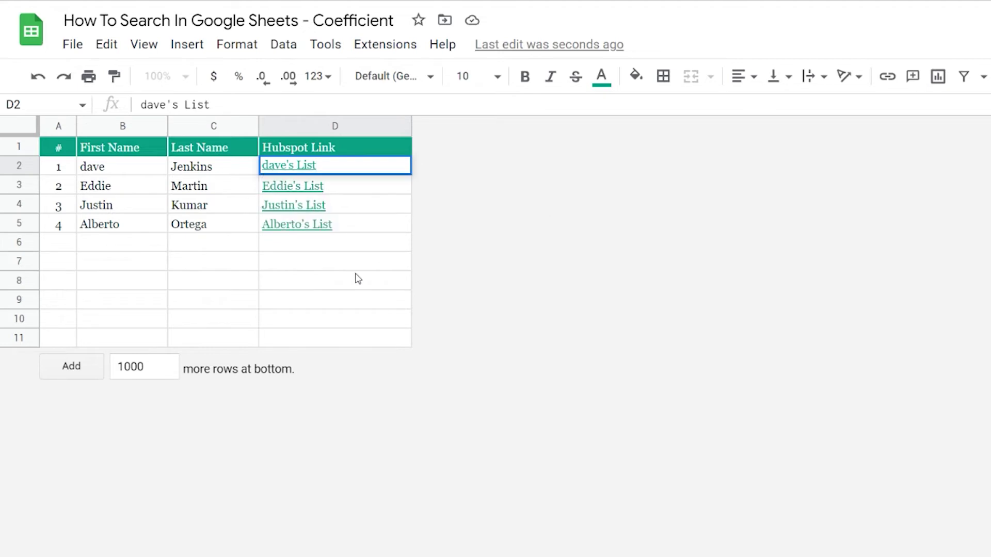
left_click(361, 278)
left_click(342, 165)
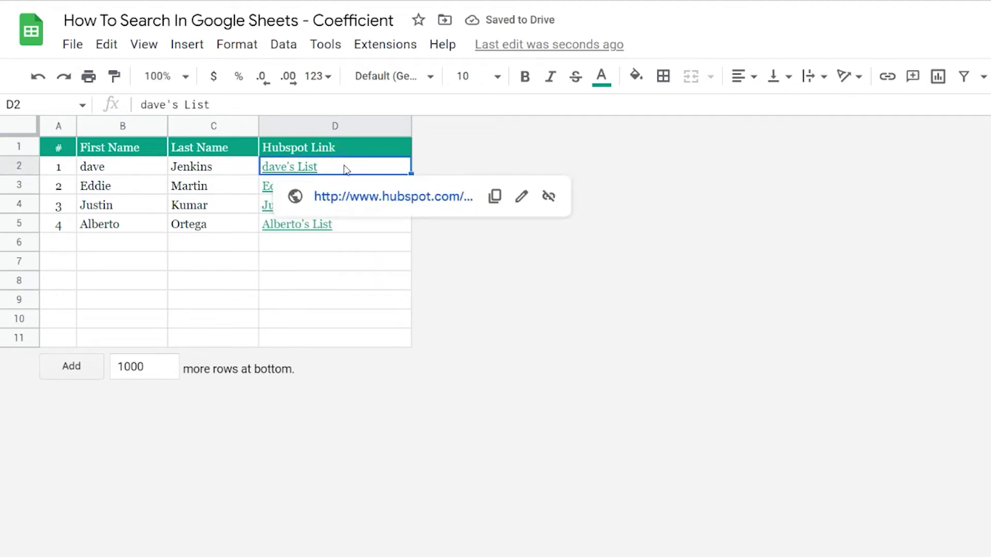
left_click(521, 197)
left_click(430, 257)
key("End")
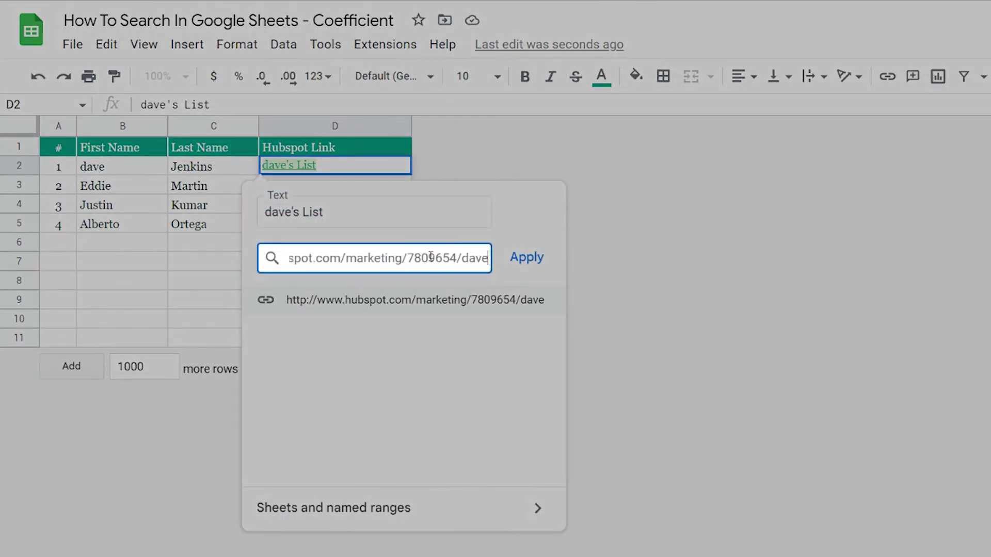
double_click(471, 257)
left_click(530, 267)
left_click(219, 265)
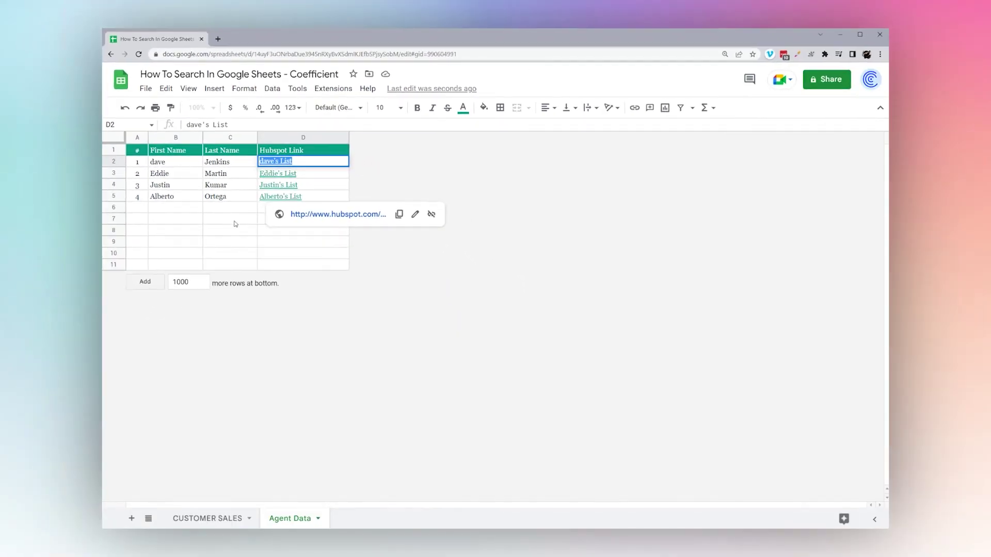
Set up a find and replace of the agent's short first name with its long form, on this sheet and also within links
left_click(299, 161)
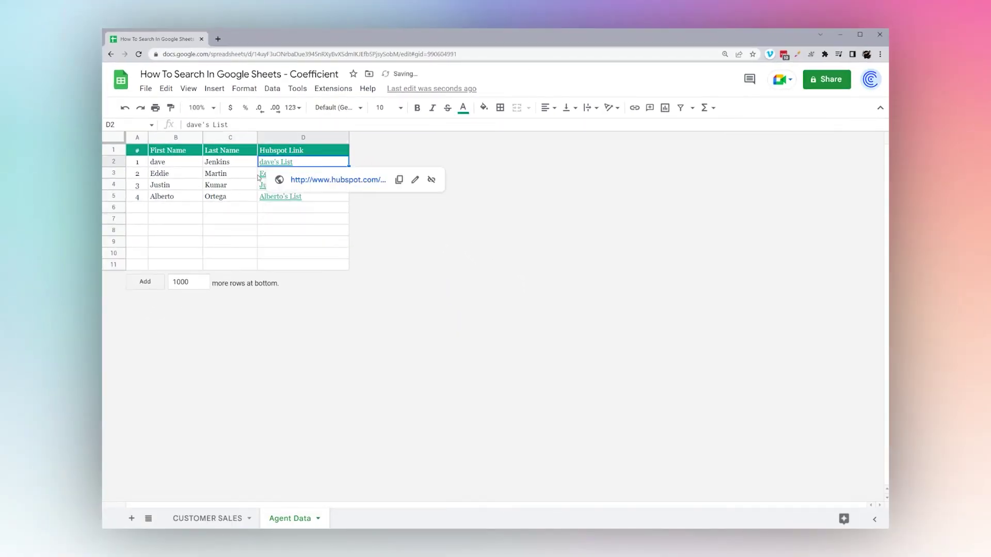
key("ctrl+h")
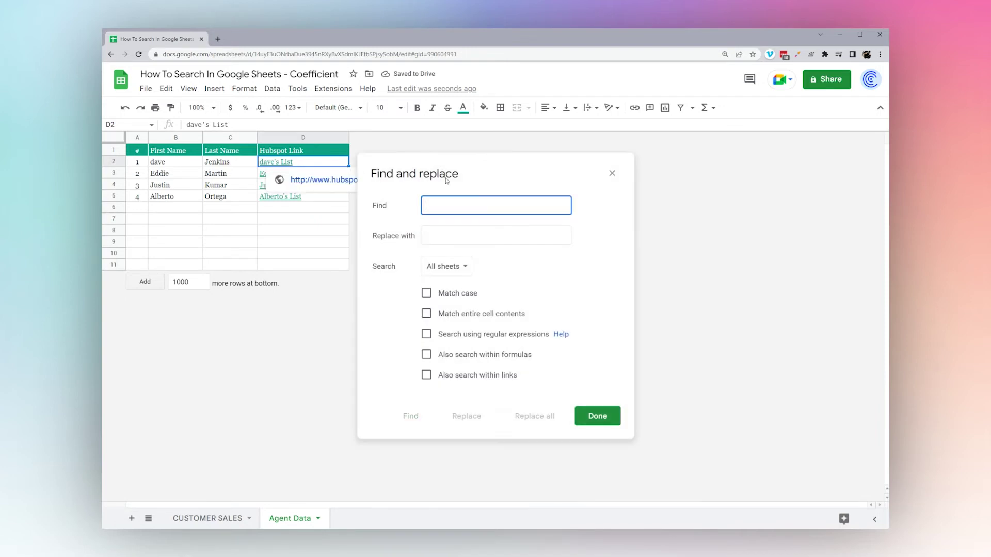
type("dave")
left_click(445, 240)
type("david")
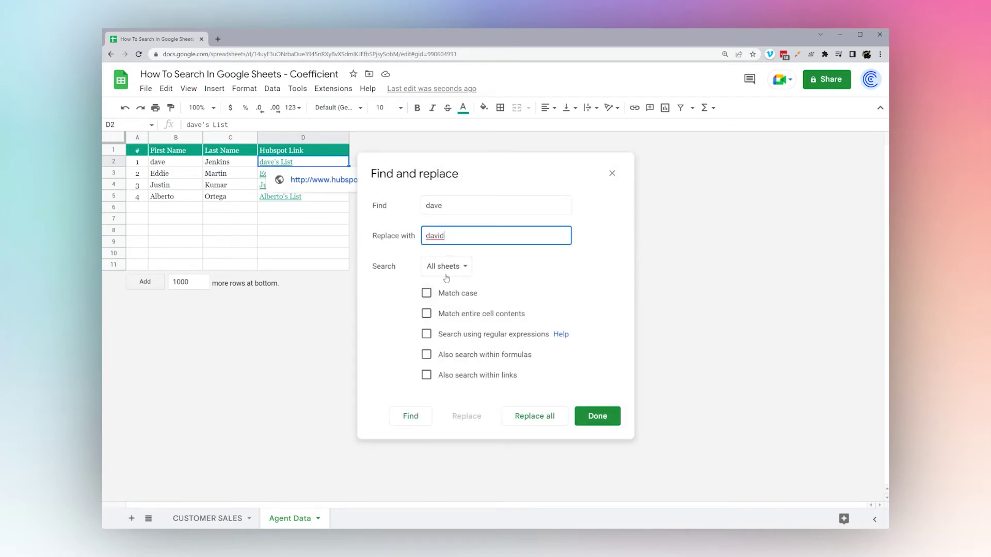
left_click(443, 264)
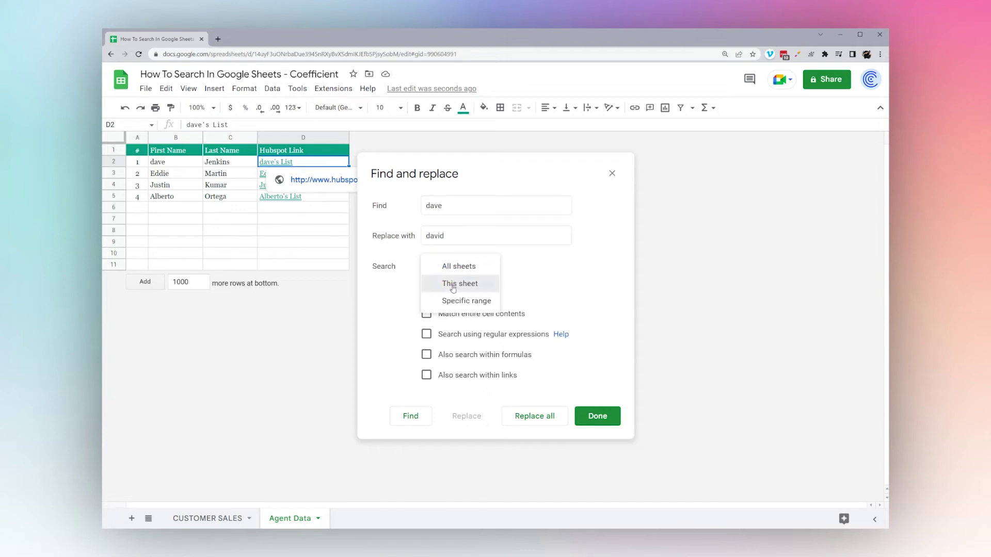
left_click(454, 284)
left_click(426, 375)
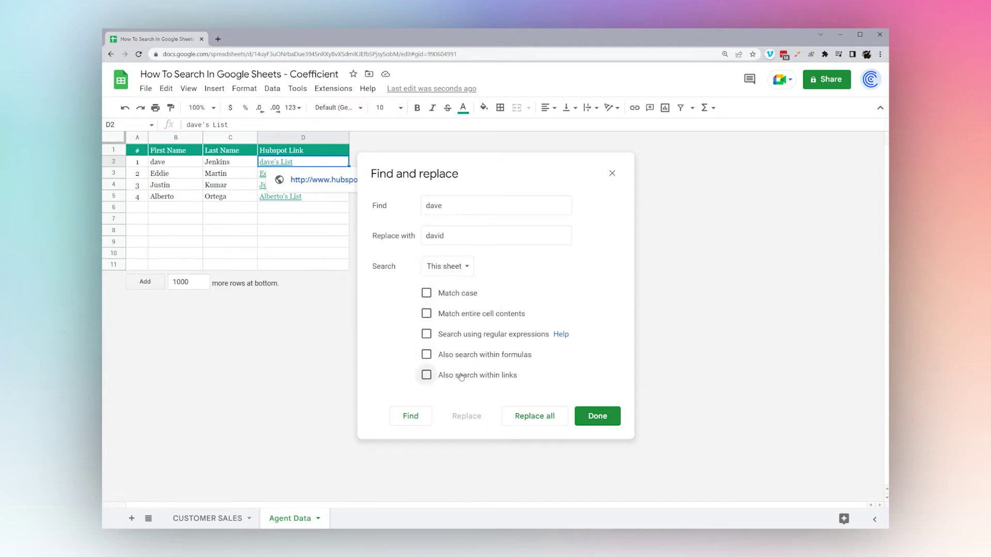
Step through the matches in cells B2 and D2, moving the Find and replace dialog clear of the data
left_click(405, 421)
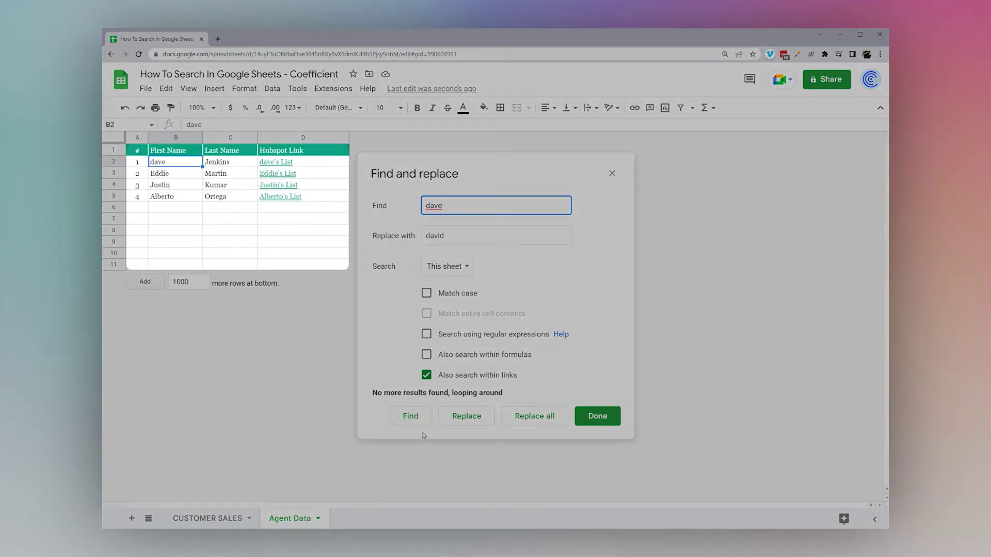
left_click(413, 424)
left_click_drag(479, 177, 555, 171)
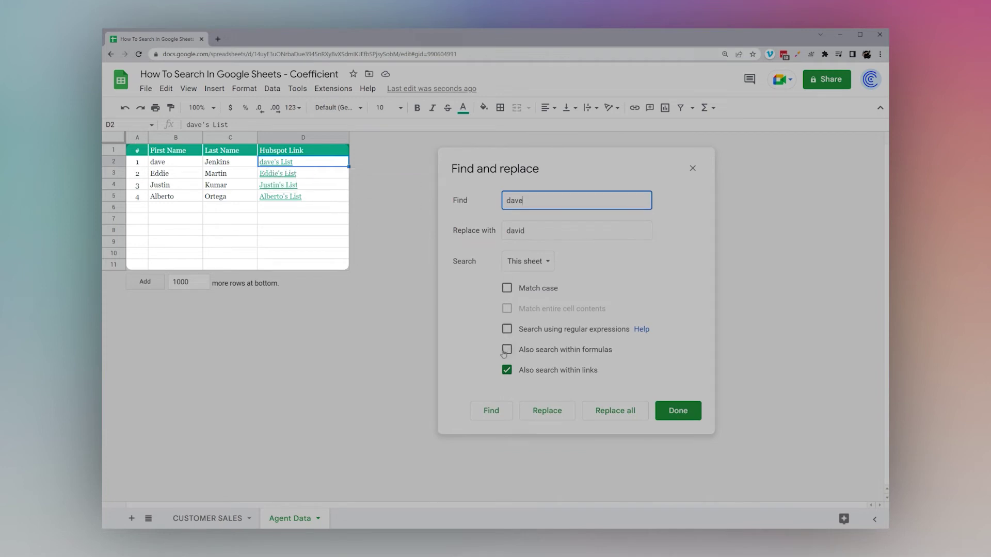
left_click(498, 415)
left_click(498, 415)
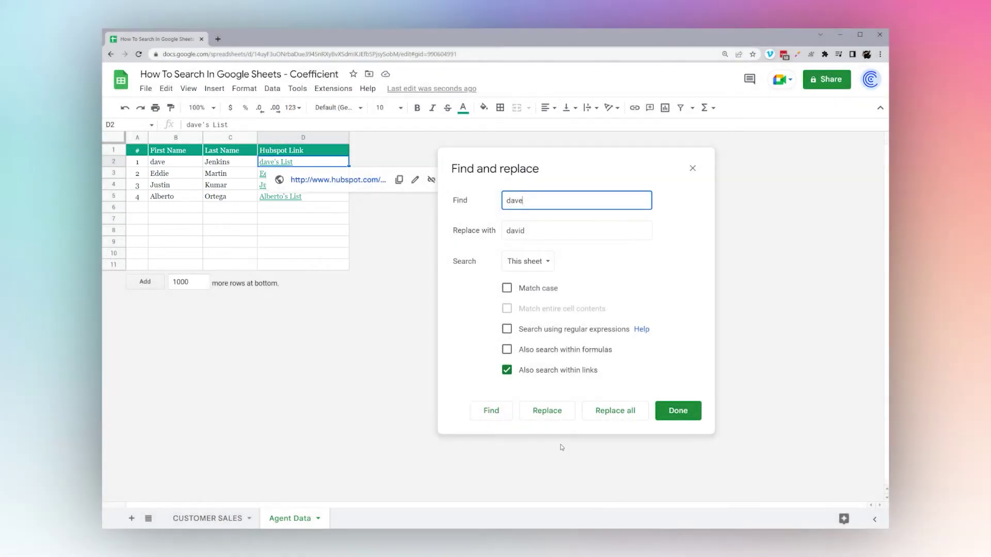
Replace the matches in the linked cell D2 and in B2 one by one, and check the link in D2
left_click(545, 416)
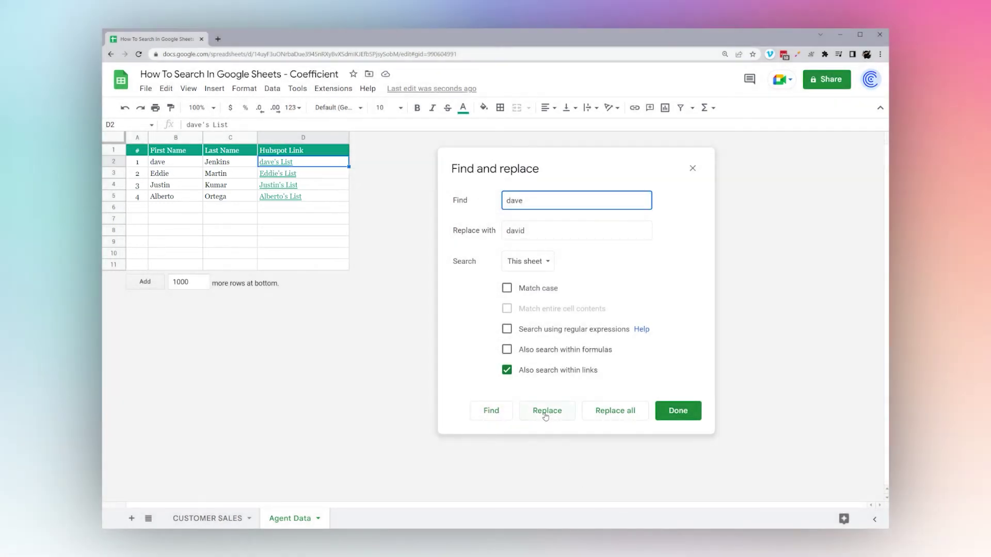
left_click(546, 427)
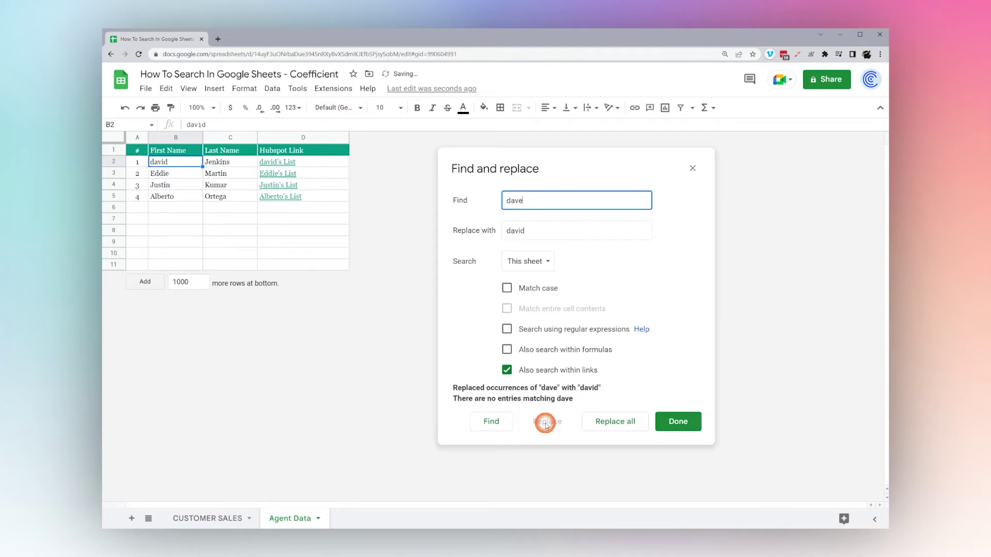
left_click(682, 423)
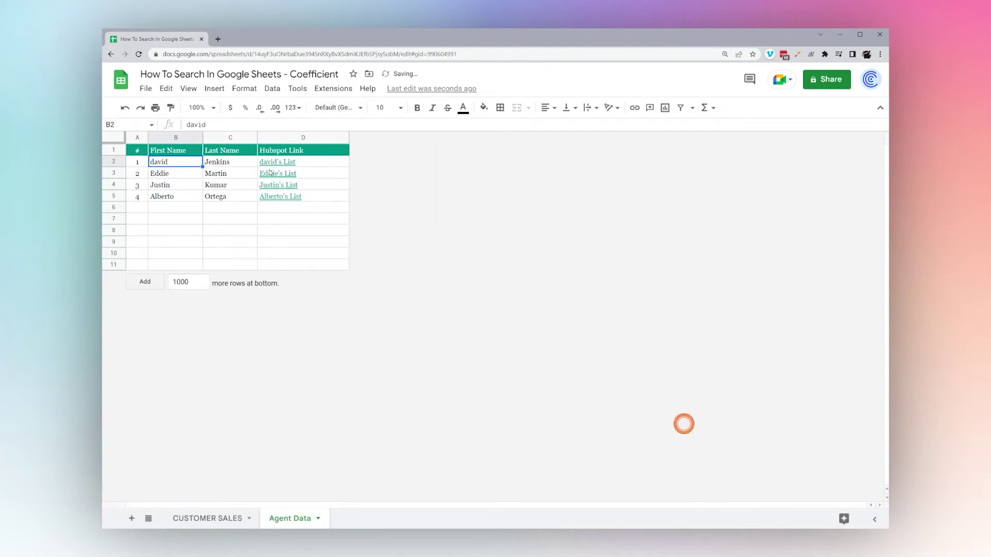
left_click(305, 163)
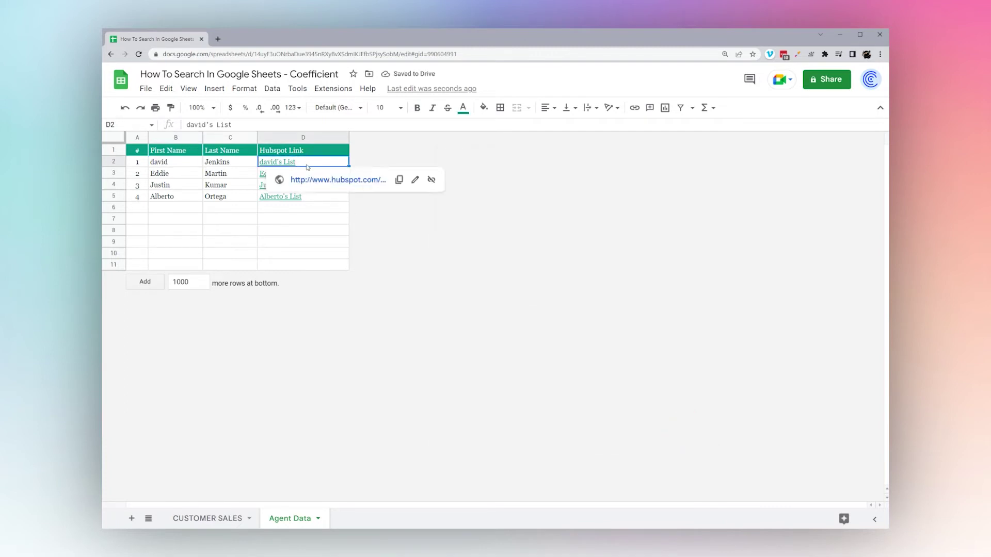
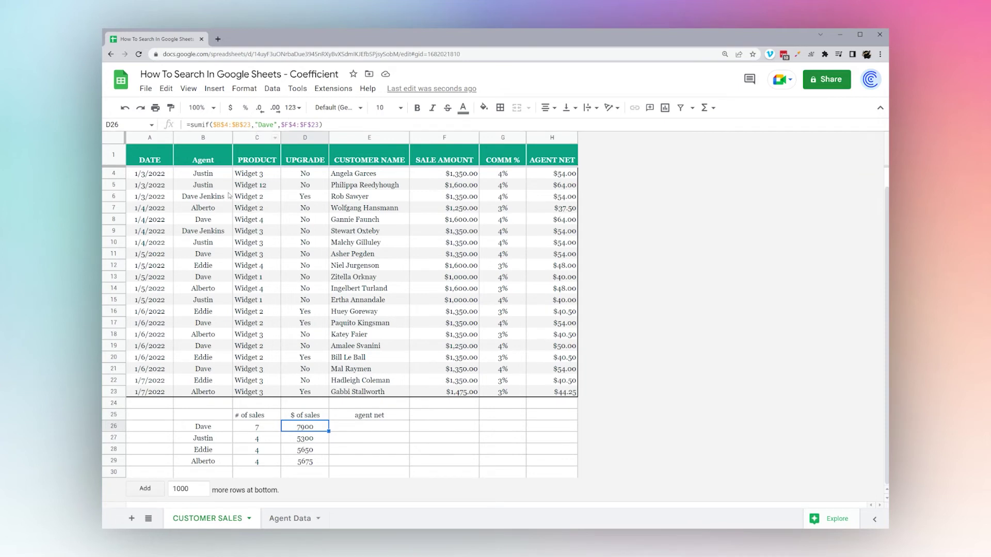
Examine the $ of sales formula in D26, the empty agent net cell E26 and the AGENT NET column on the CUSTOMER SALES sheet
left_click(369, 428)
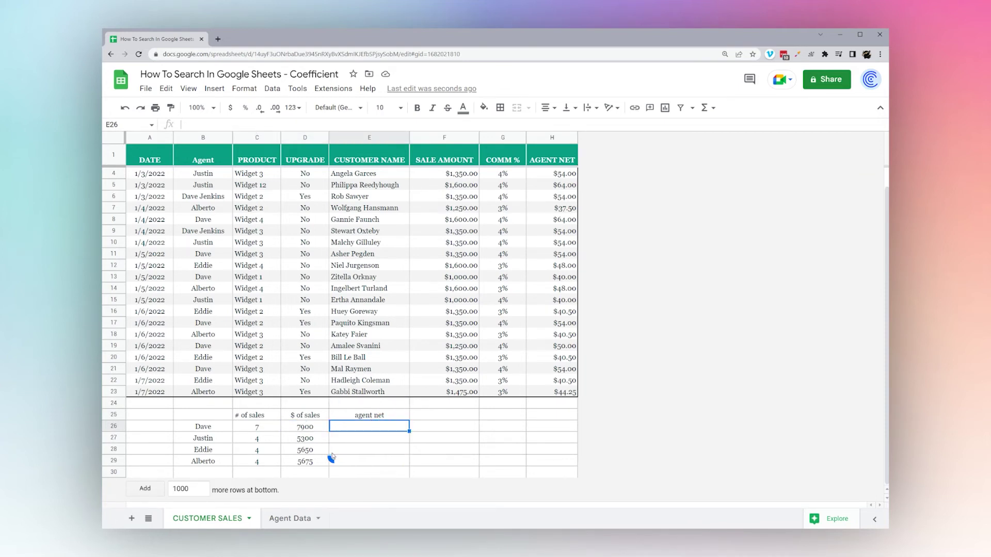
left_click(305, 426)
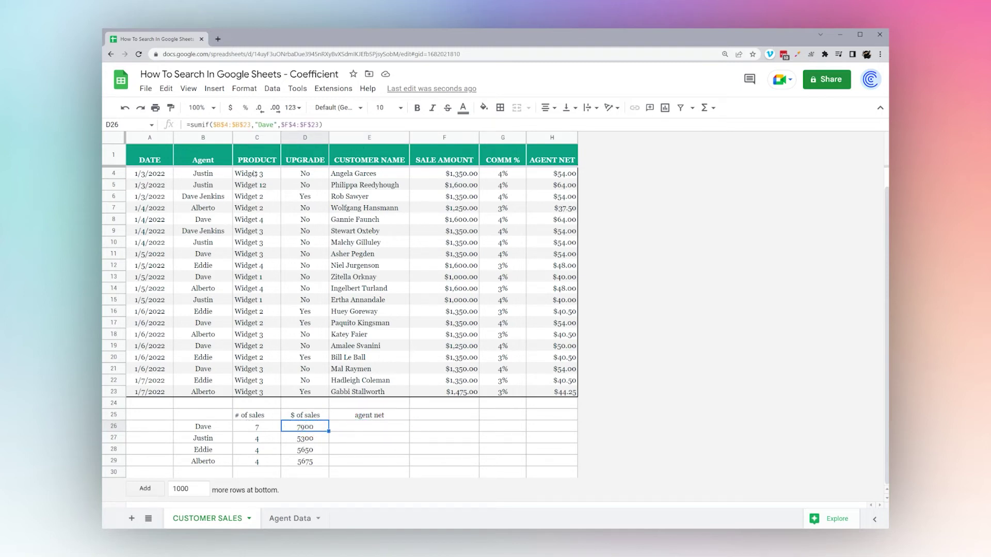
left_click(552, 137)
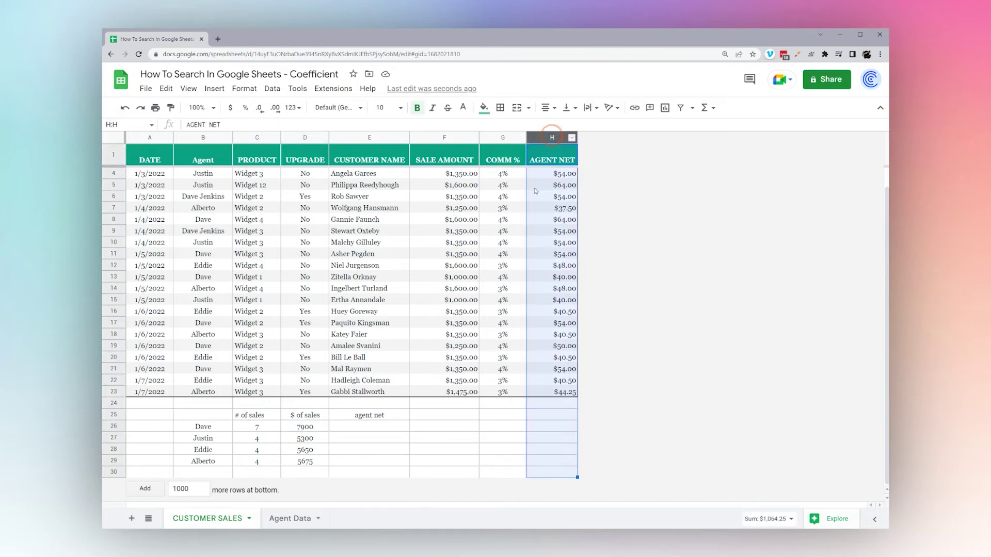
left_click(316, 428)
left_click(361, 427)
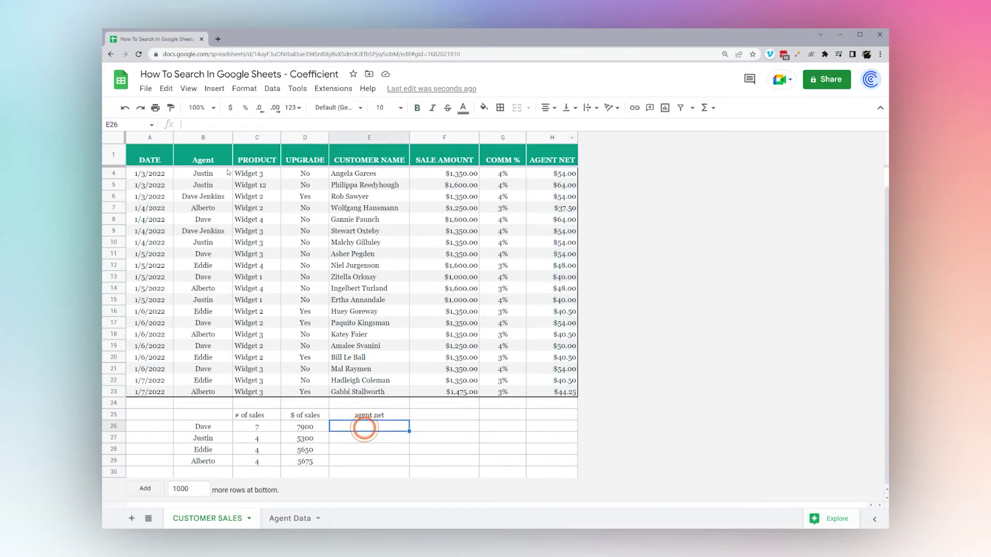
Copy the SUMIF formula text from cell D26 into the agent net cell E26
left_click(309, 428)
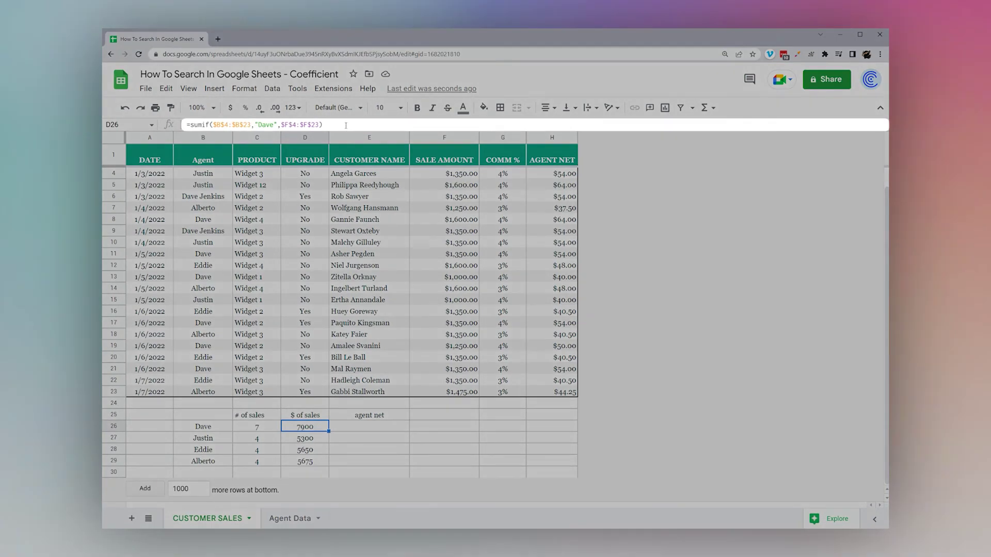
left_click_drag(346, 124, 159, 123)
key("ctrl+c")
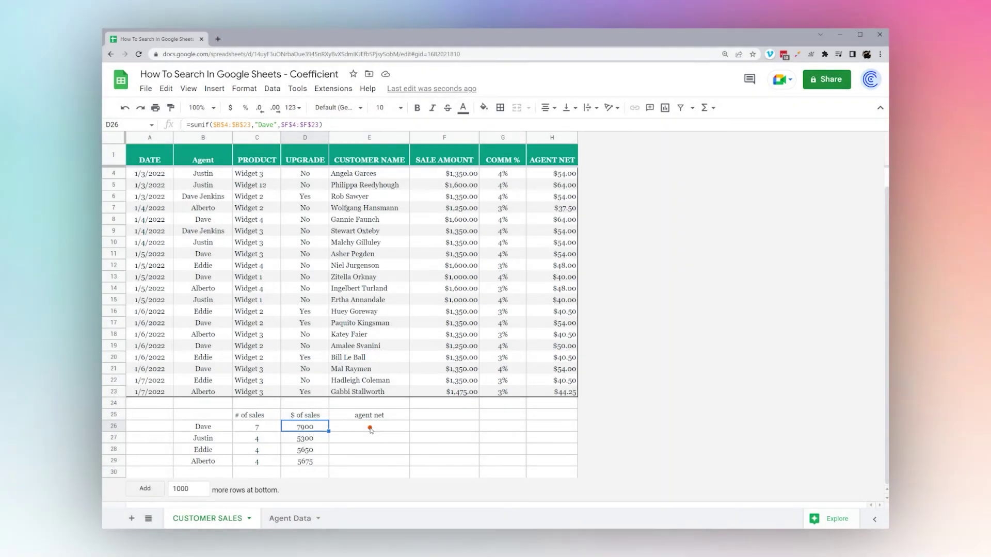
left_click(370, 426)
key("ctrl+v")
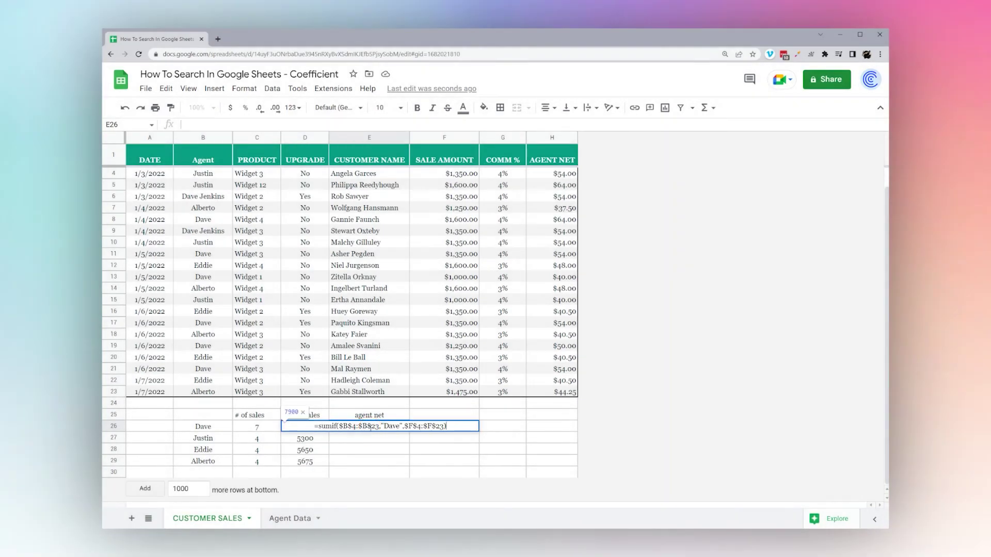
key("Return")
Change the sum range of the SUMIF formula in E26 to $H$4:$H$23
left_click(370, 427)
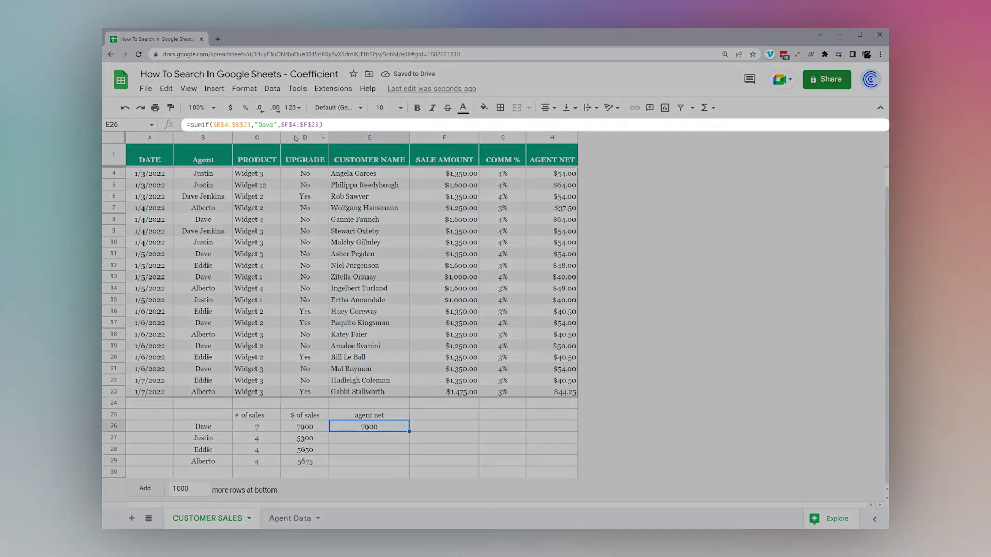
left_click(316, 123)
key("BackSpace")
type("H")
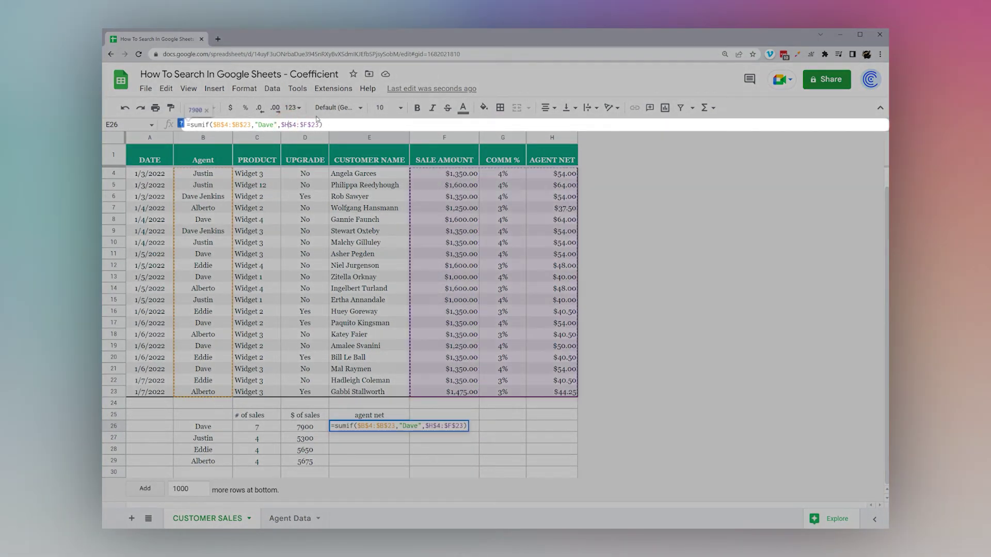
key("Right")
key("Right")
key("BackSpace")
type("H")
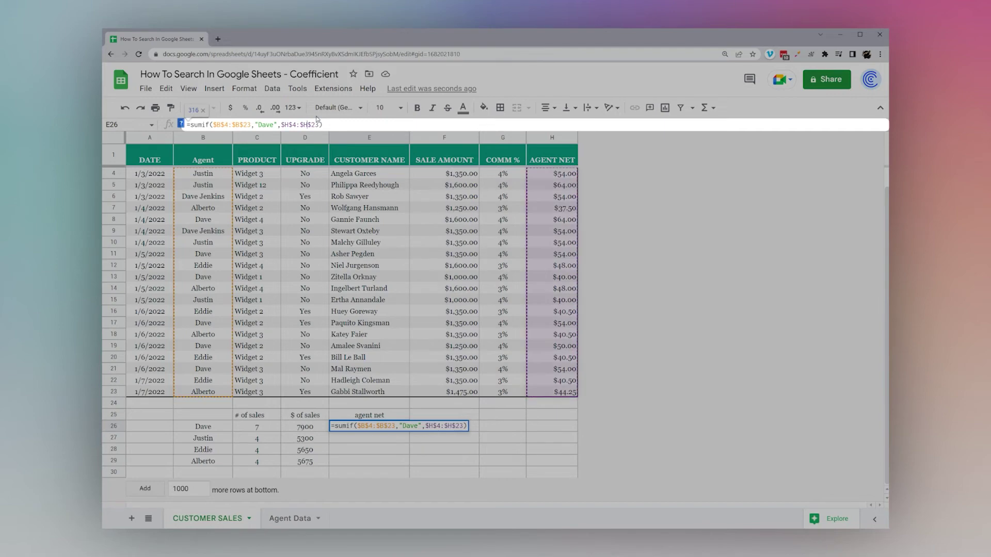
key("Return")
left_click(381, 427)
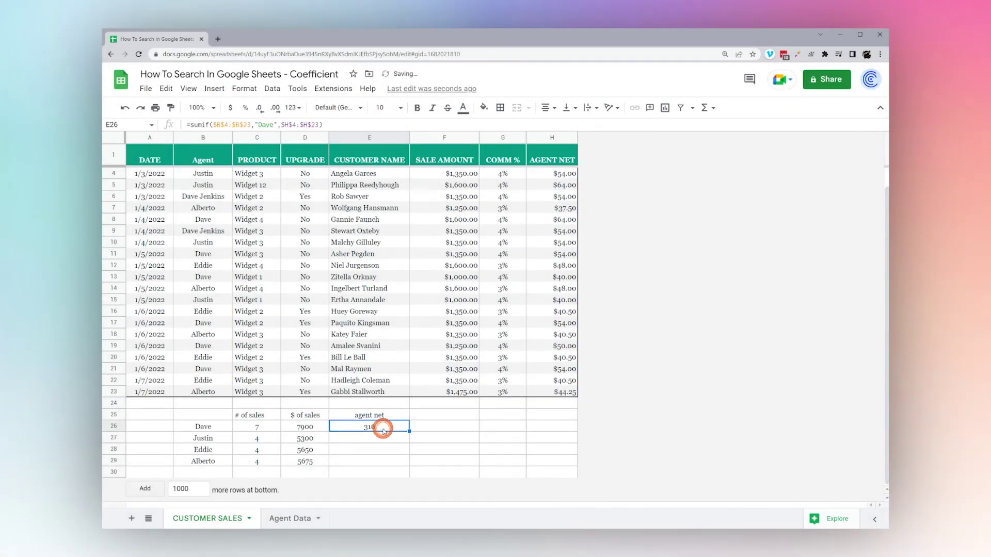
Examine the SUMIF formulas in the agent net cells E26:E29, checking the agent criterion and sum range of each
left_click_drag(323, 429, 407, 467)
left_click(387, 428)
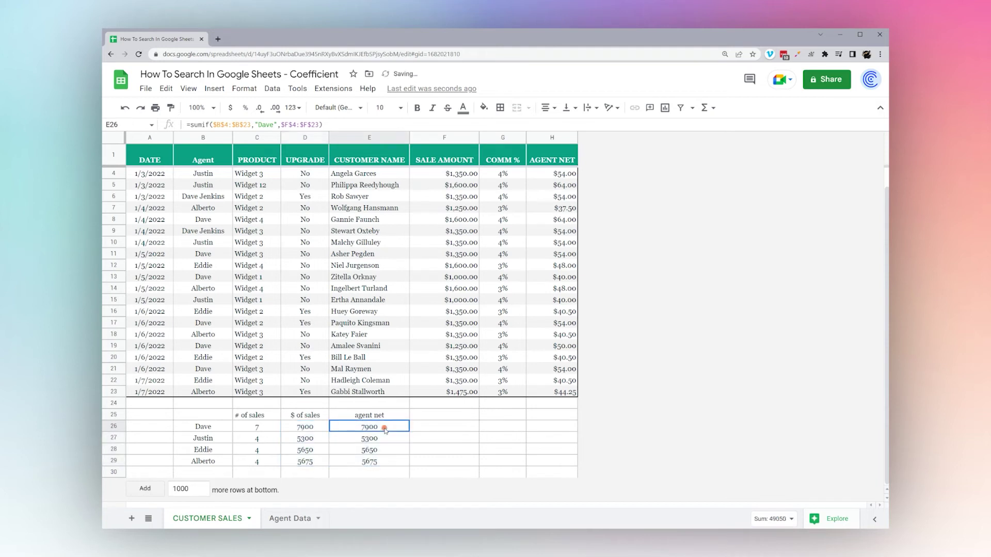
left_click(285, 125)
key("Escape")
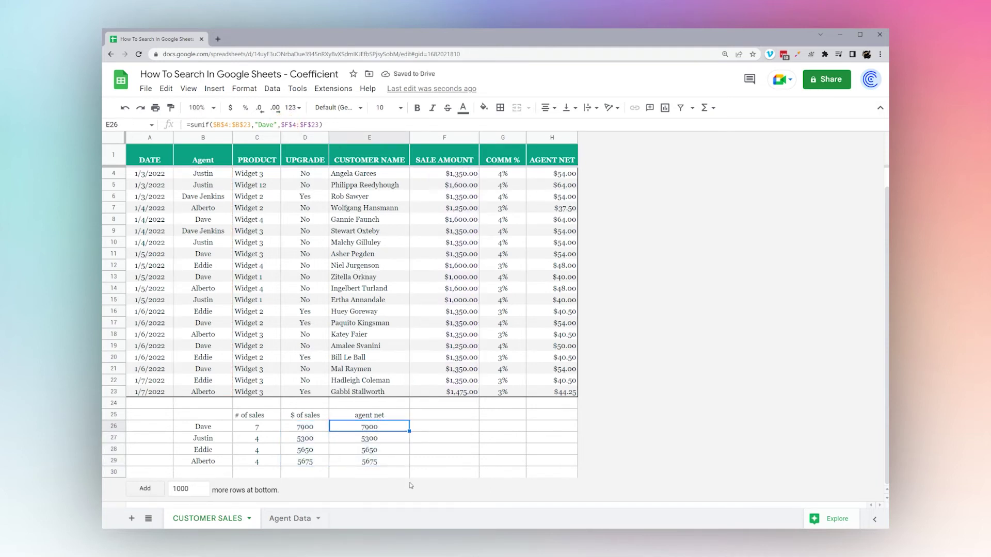
left_click(384, 448)
left_click(380, 438)
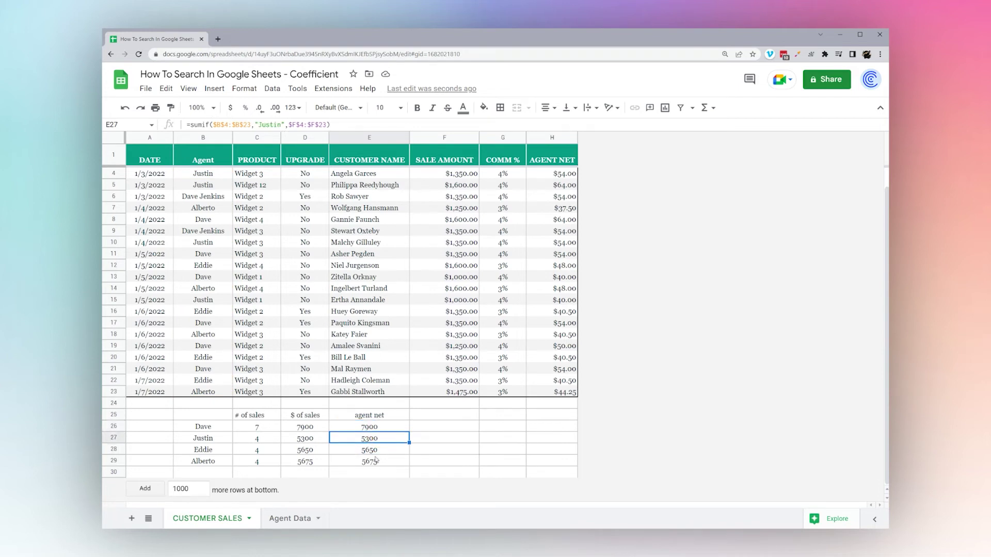
left_click(375, 451)
left_click(375, 462)
Select E26:E29, copy the sum range $F$4:$F$23 from the formula, and use it as the search text in Find and replace
left_click_drag(370, 427, 373, 463)
left_click(444, 444)
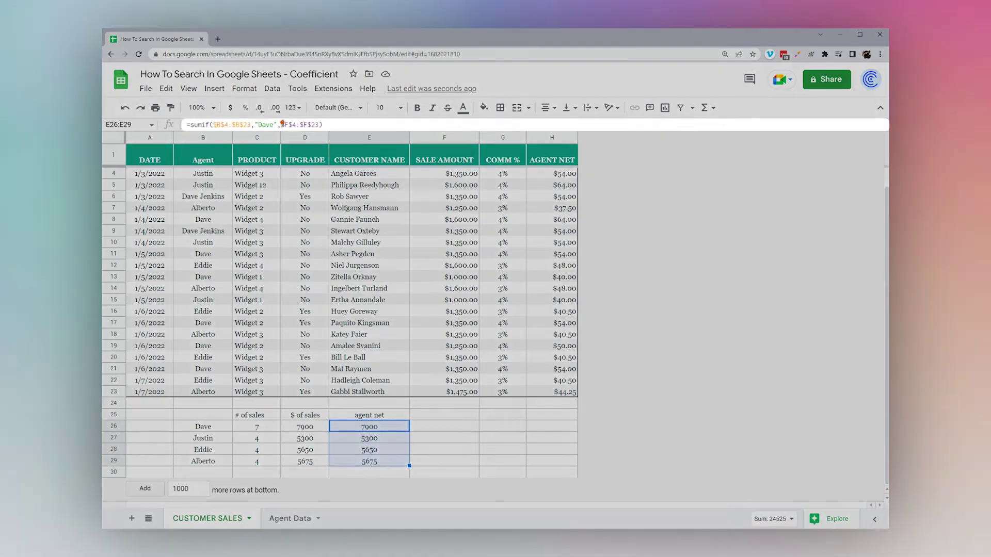
left_click_drag(281, 125, 319, 126)
key("ctrl+c")
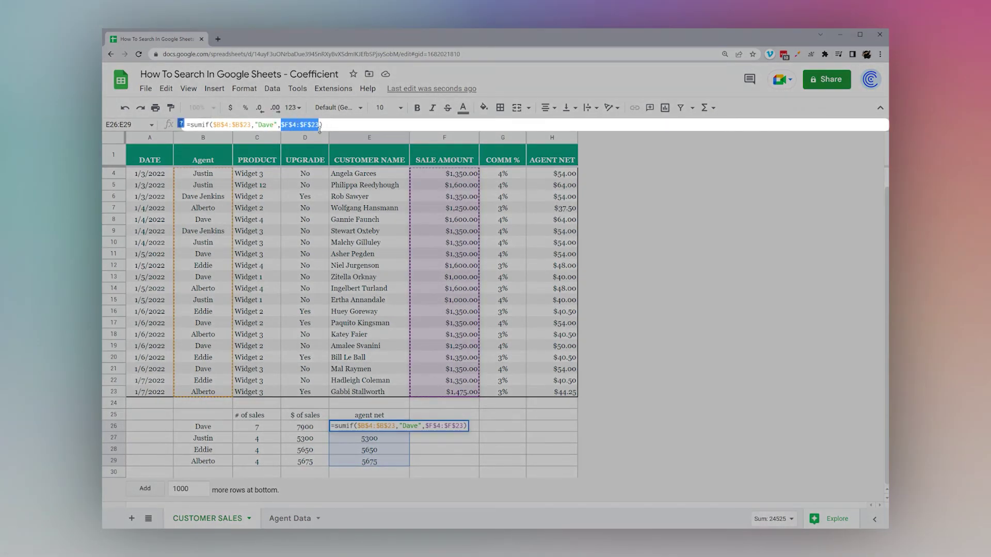
key("Escape")
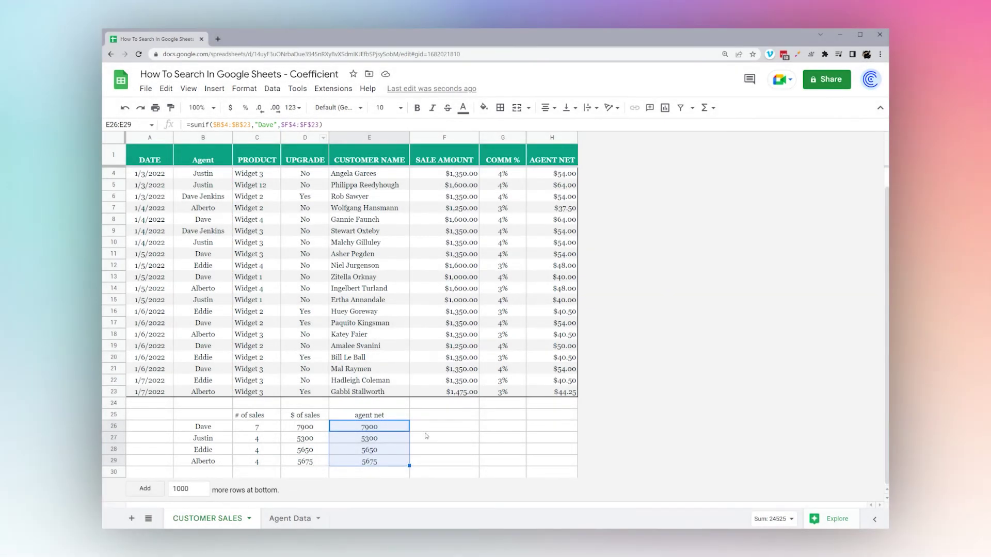
key("ctrl+h")
key("ctrl+v")
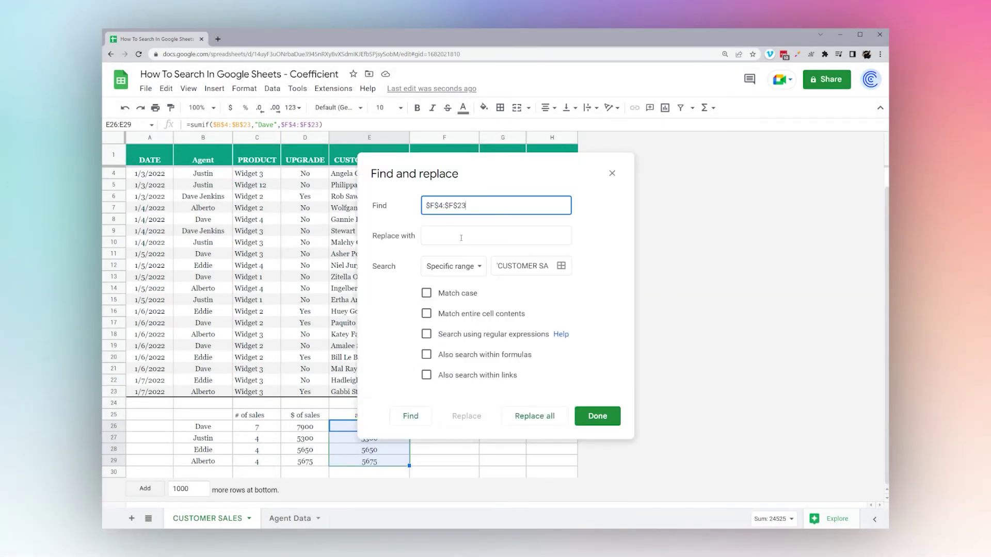
left_click_drag(466, 170, 537, 210)
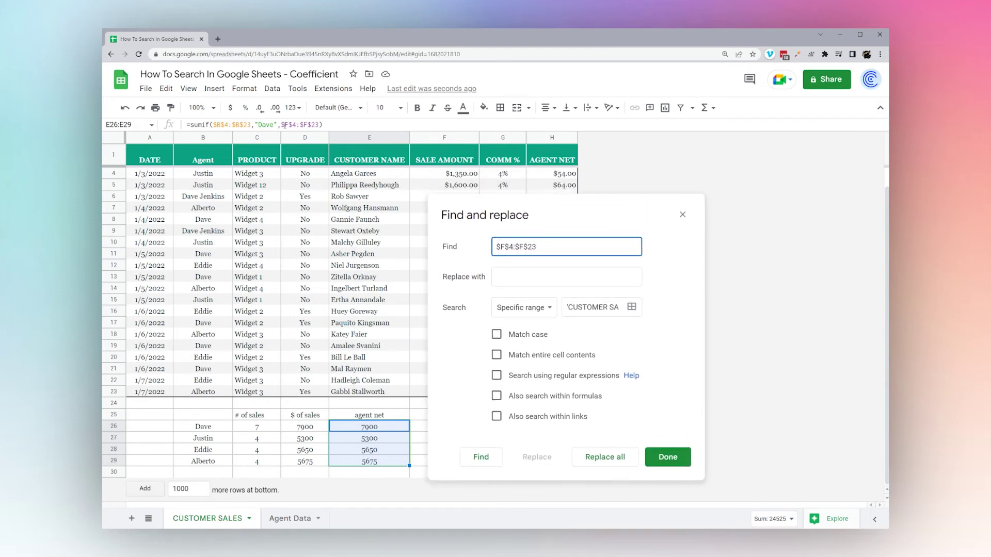
Set the replacement text to $H$4:$H$23
left_click(505, 275)
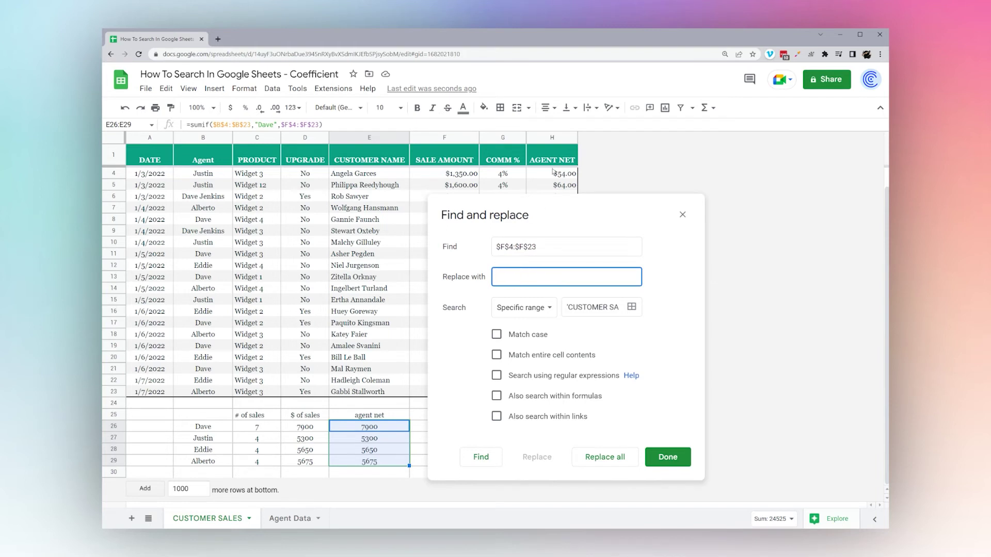
key("ctrl+v")
left_click(502, 277)
key("Right")
key("Right")
key("BackSpace")
type("H")
key("End")
Include formulas in the search, replace all matches in the selected range, and close Find and replace
left_click(496, 396)
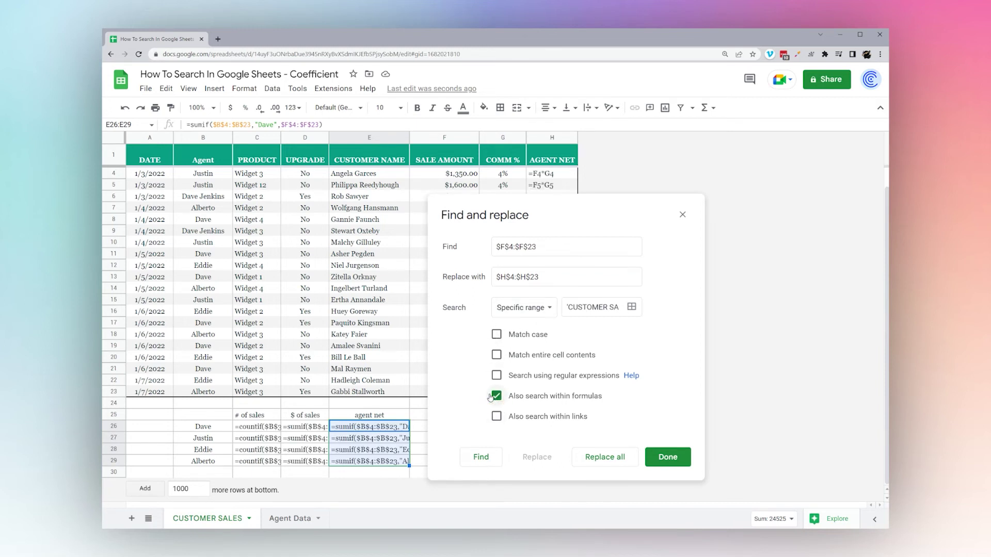
left_click(608, 461)
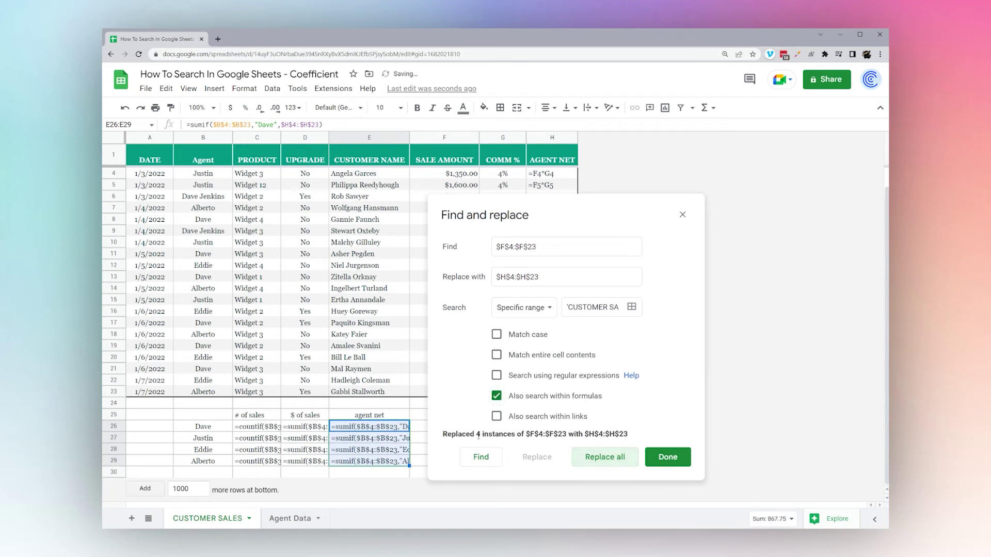
left_click(664, 455)
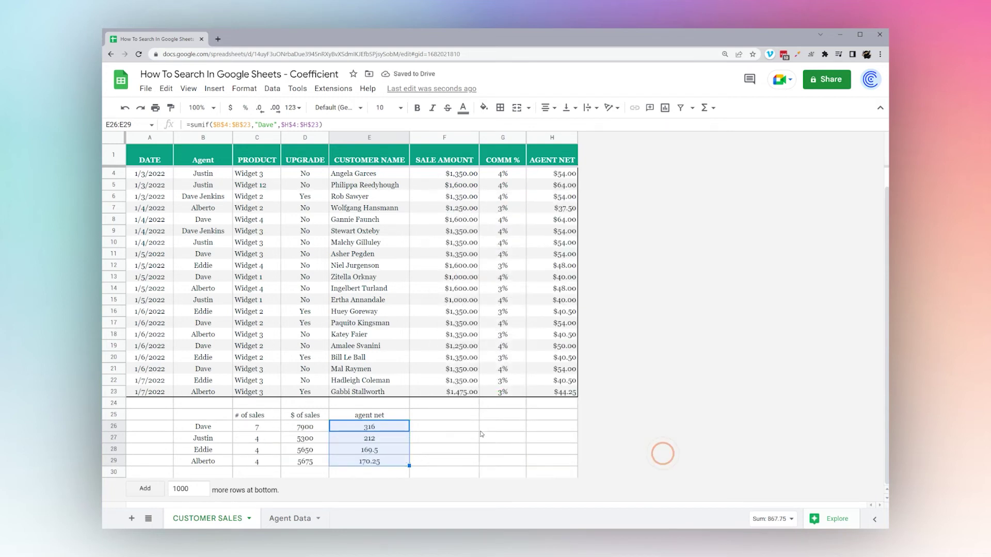
Check the sum range of the SUMIF formulas in the agent net cells E26:E29
left_click(381, 429)
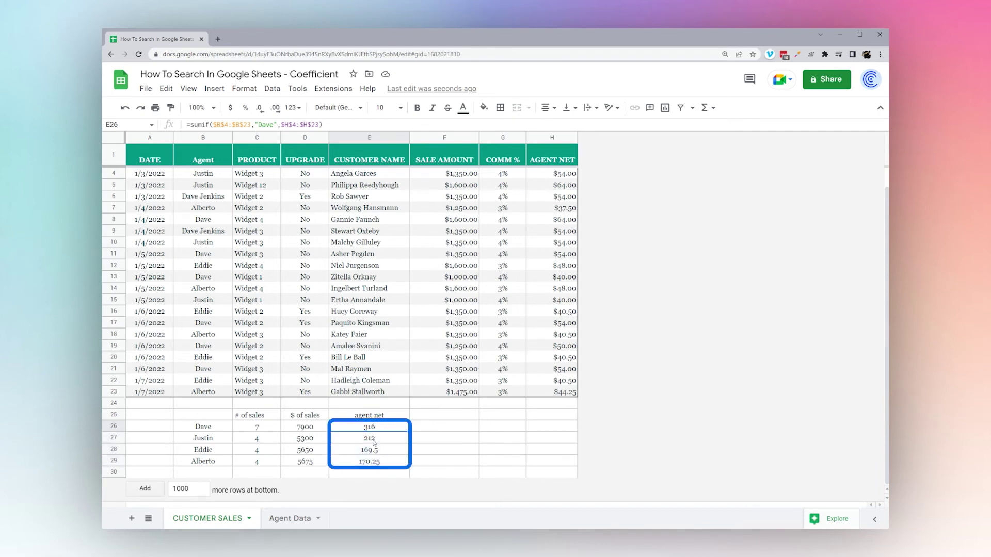
left_click(374, 438)
left_click(374, 450)
left_click(376, 461)
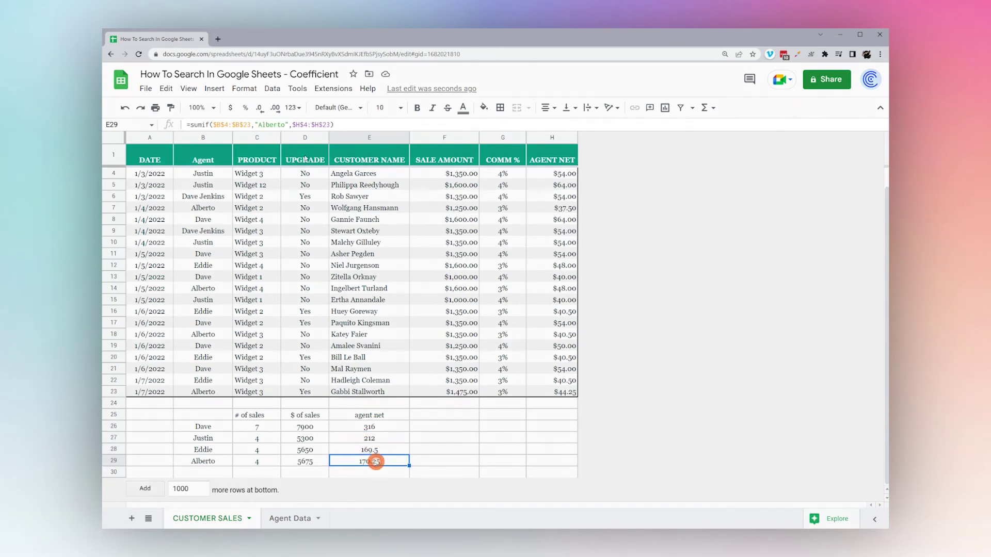
double_click(375, 462)
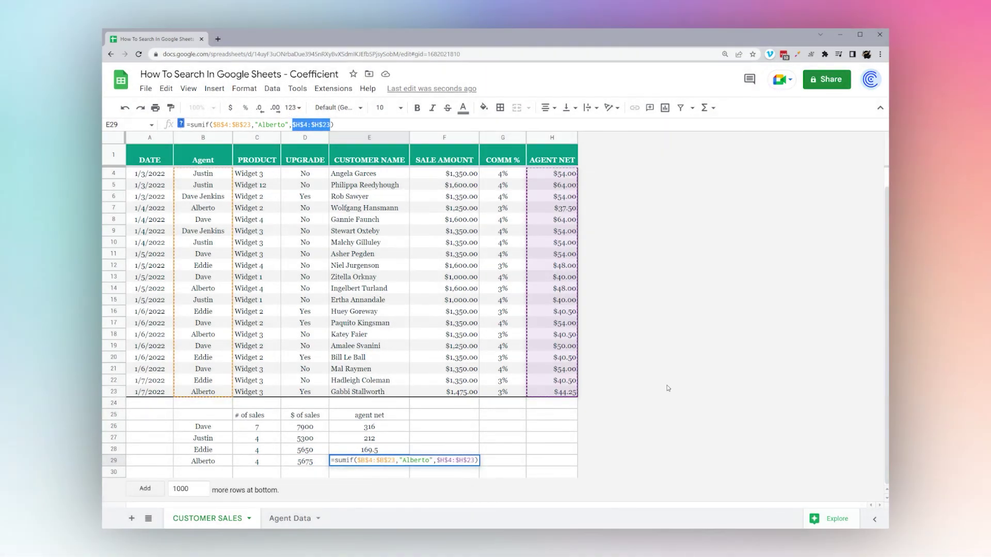
key("Escape")
scroll(377, 307, "up", 1)
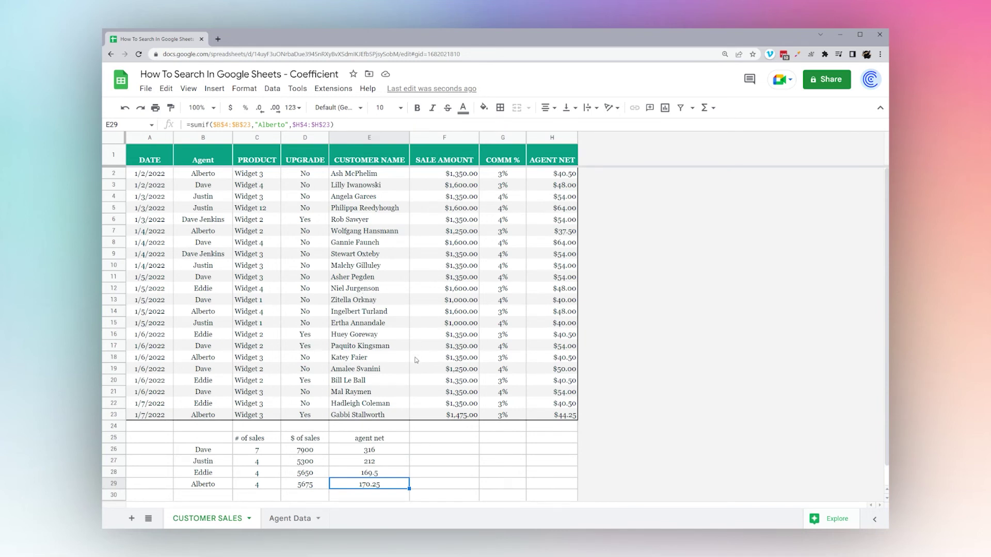
scroll(419, 370, "down", 1)
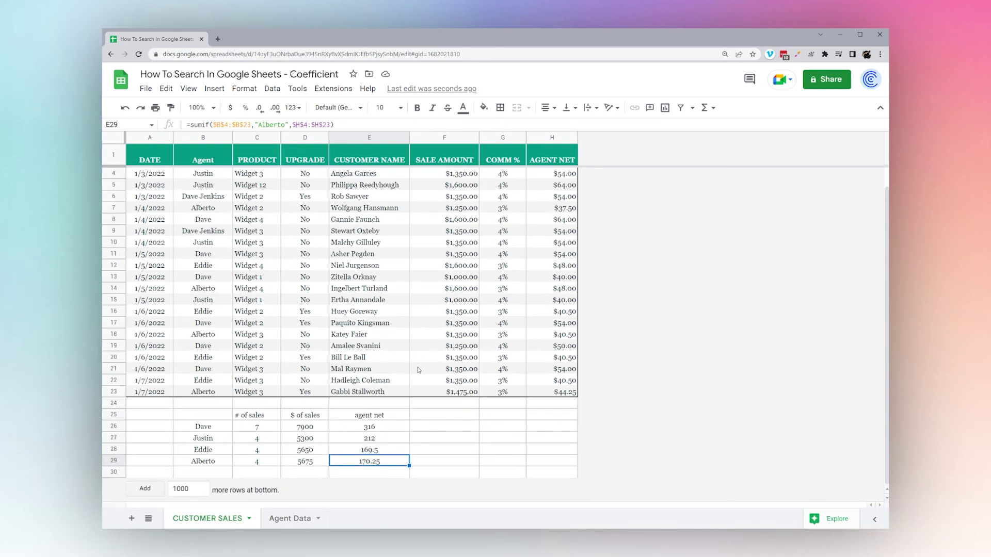
Enter the labels Find, Search and Match in cells F26, F27 and F28
left_click(470, 428)
left_click(497, 418)
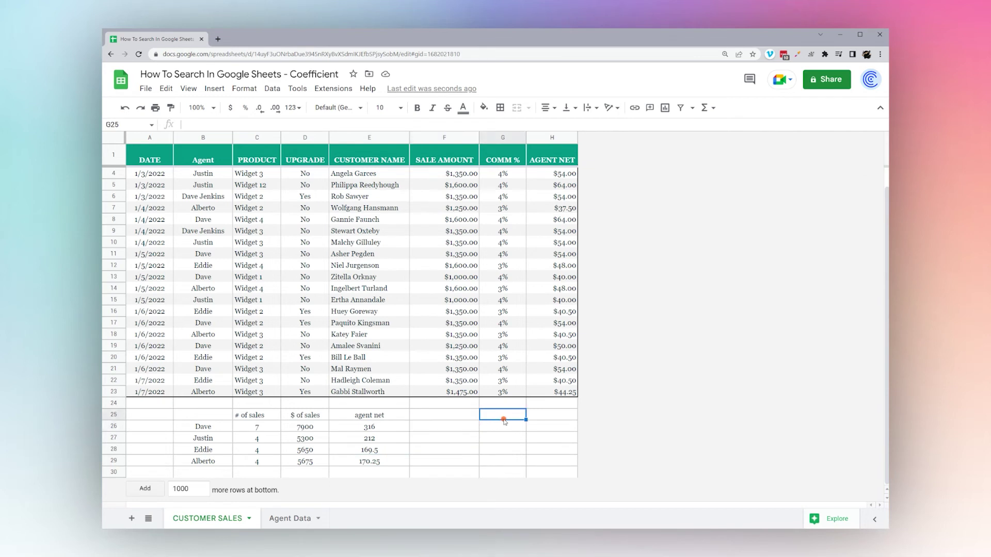
left_click(461, 416)
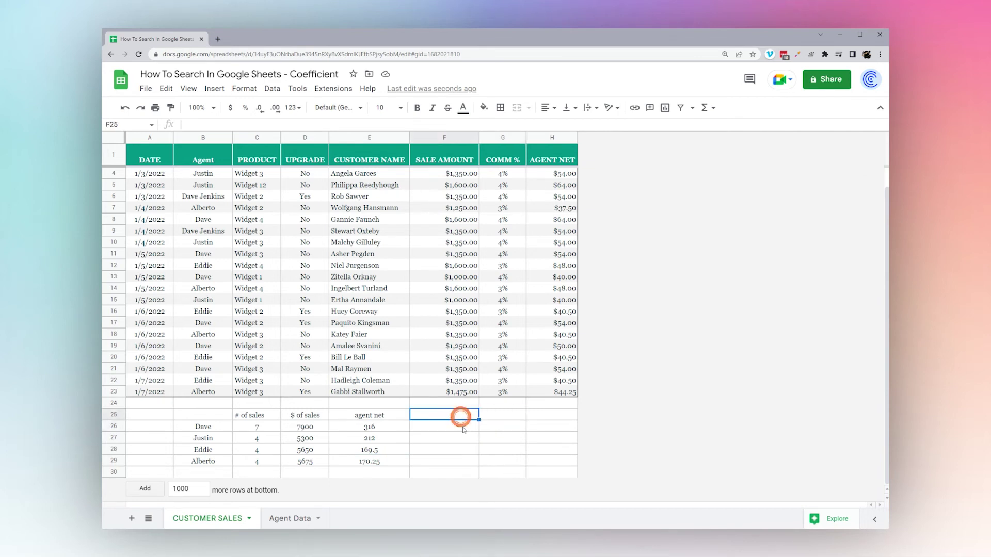
left_click(461, 427)
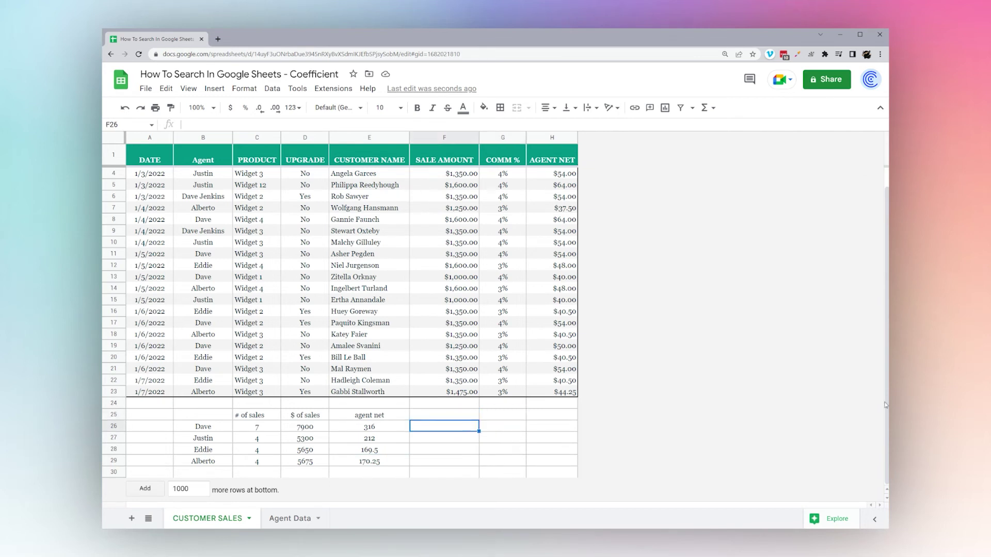
type("Find")
key("Return")
type("S")
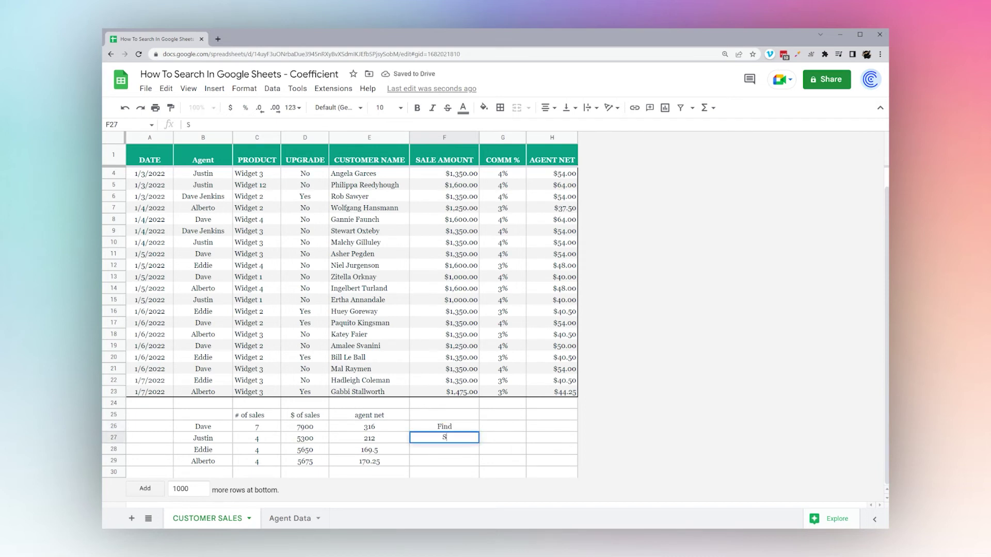
type("earch")
key("Return")
type("Ma")
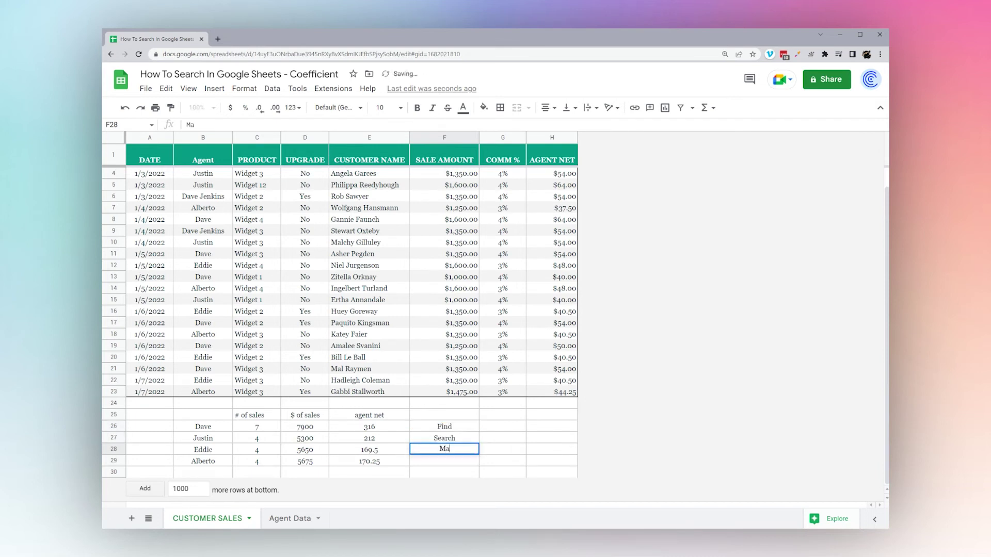
type("tch")
key("Return")
Enter a FIND formula in G26 that looks for the agent's first name in B6, and reject the suggested autofill
left_click(444, 426)
left_click(503, 427)
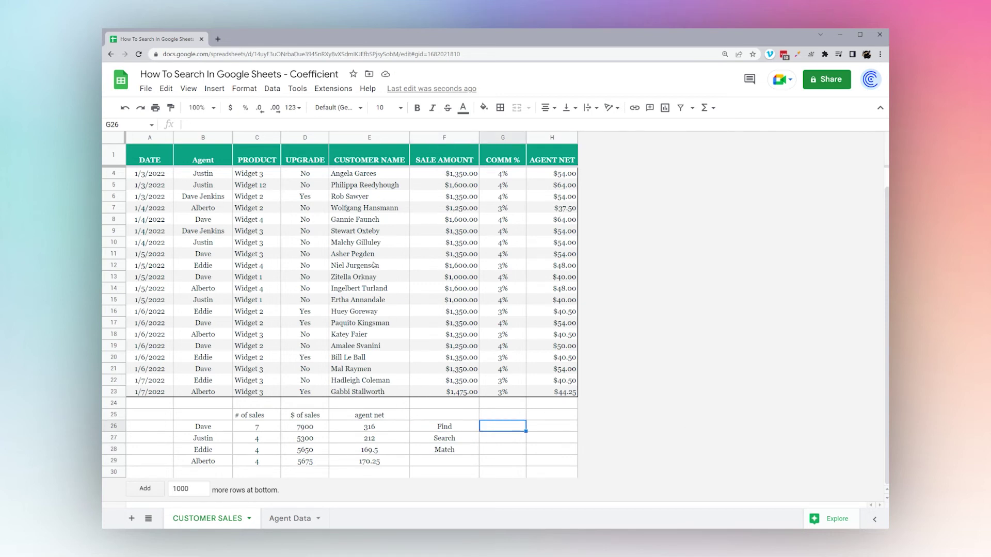
type("=")
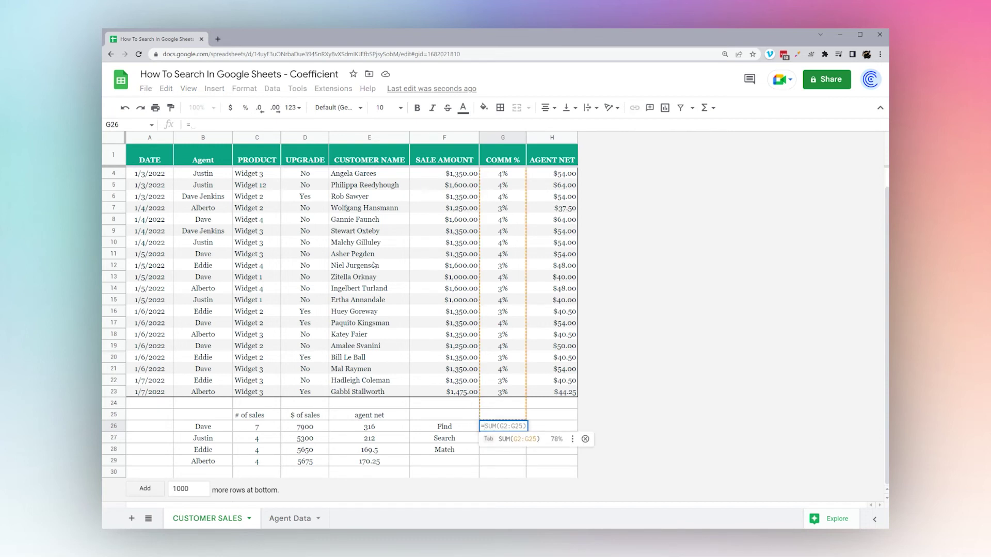
type("find(\"Dav")
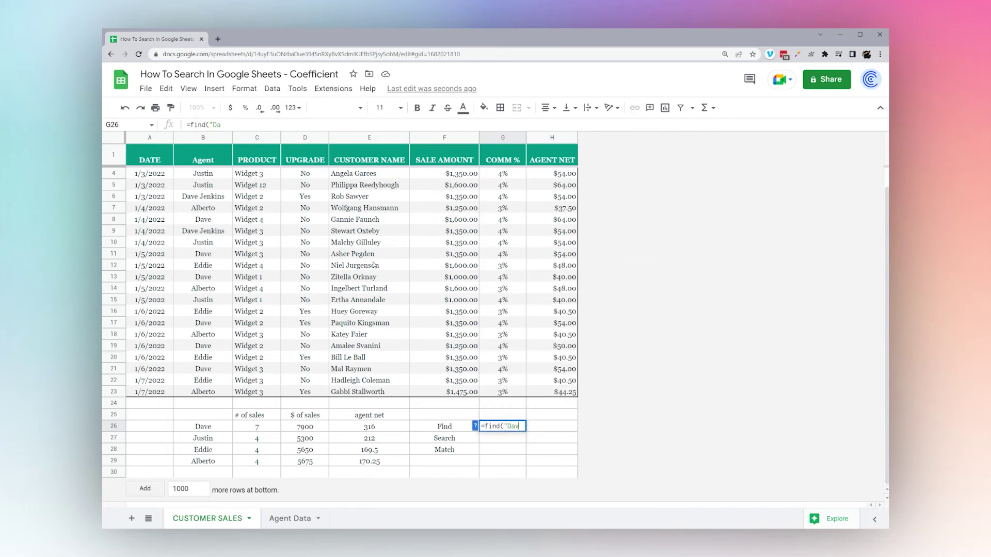
type("e\",")
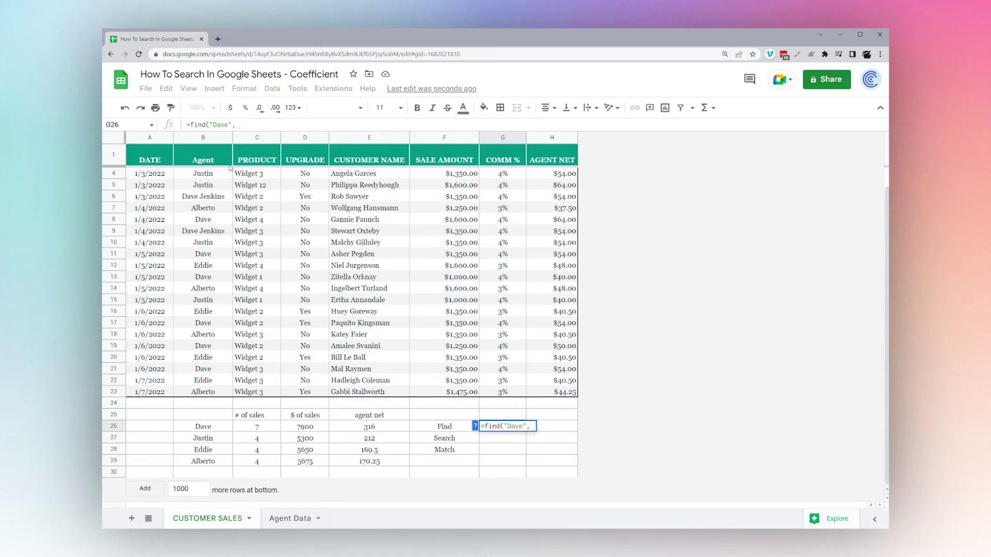
scroll(230, 167, "up", 1)
left_click(209, 222)
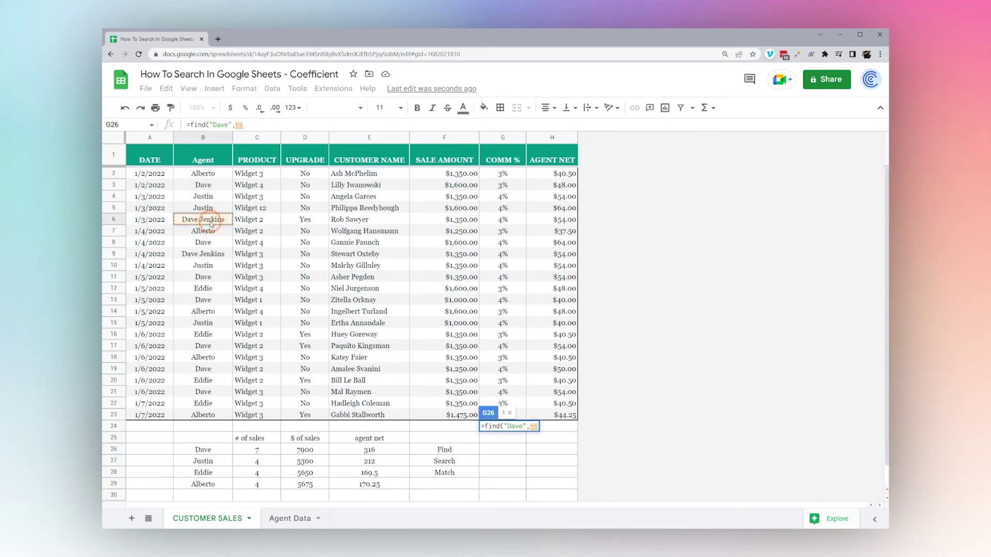
type(")")
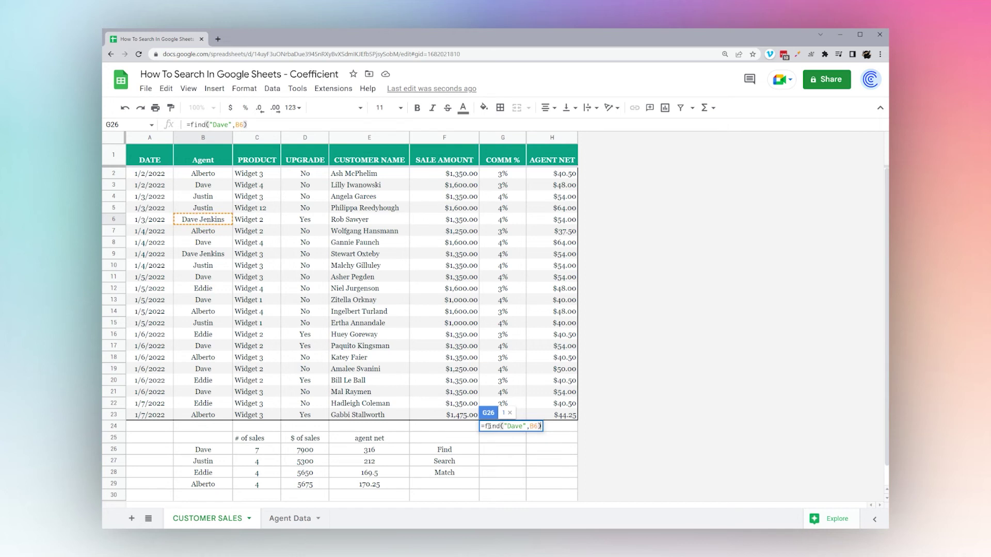
key("Return")
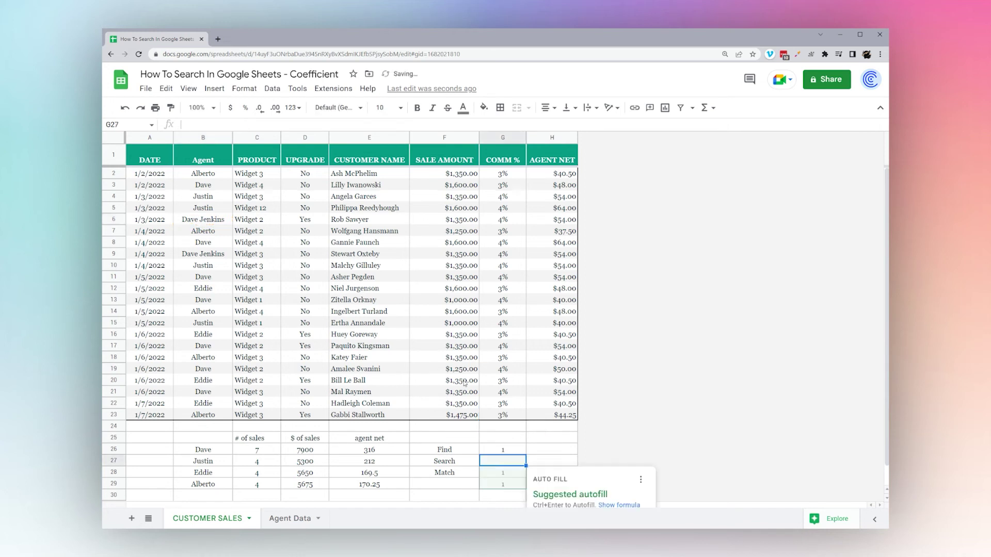
scroll(658, 473, "down", 1)
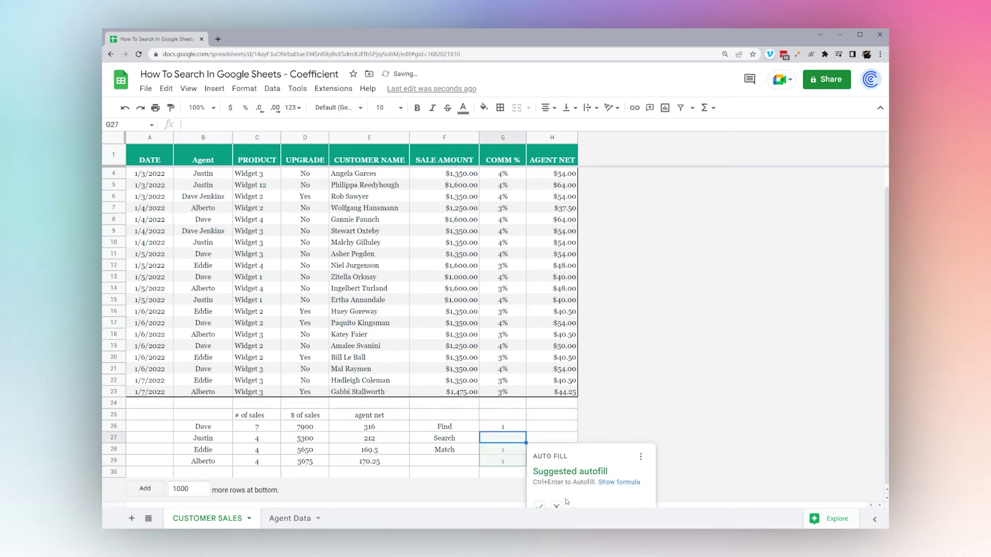
left_click(557, 504)
left_click(514, 426)
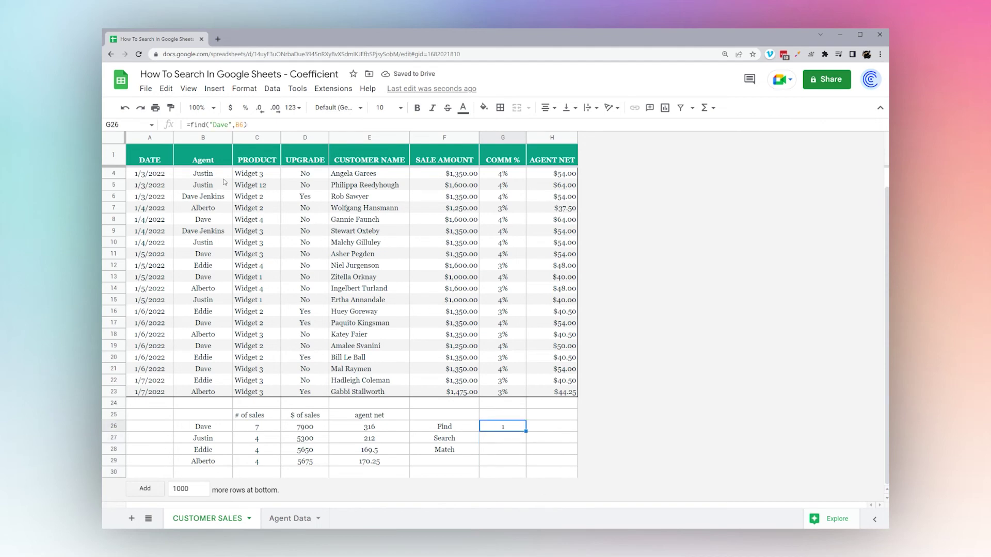
Reorder the agent's name in cell B6 so that the first name follows the last name
scroll(297, 240, "up", 1)
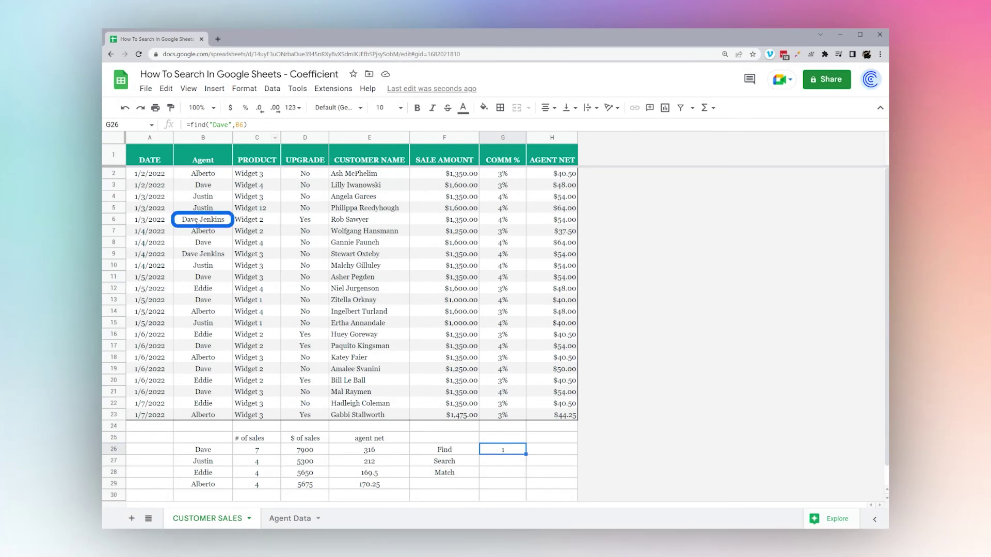
left_click(202, 220)
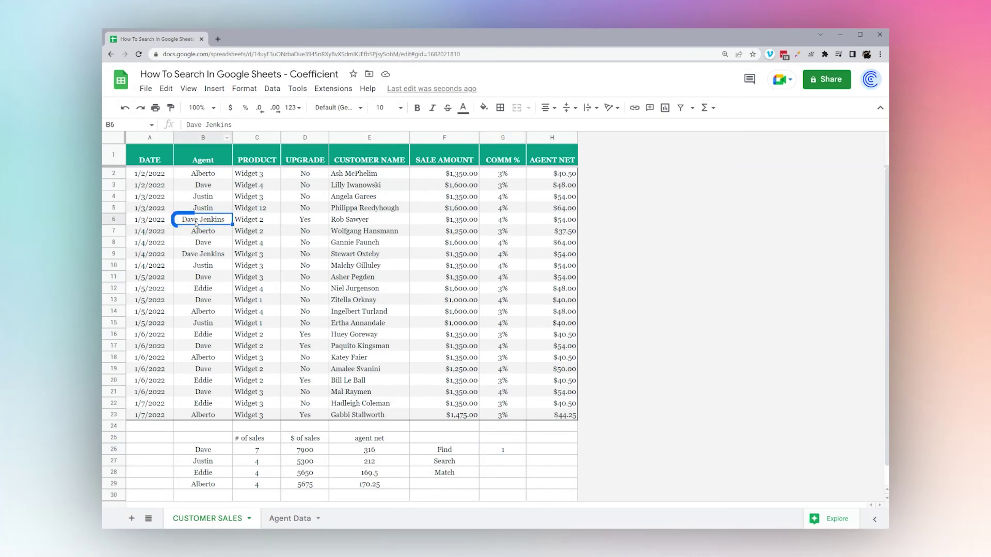
double_click(195, 219)
key("BackSpace")
key("BackSpace")
key("BackSpace")
key("BackSpace")
key("BackSpace")
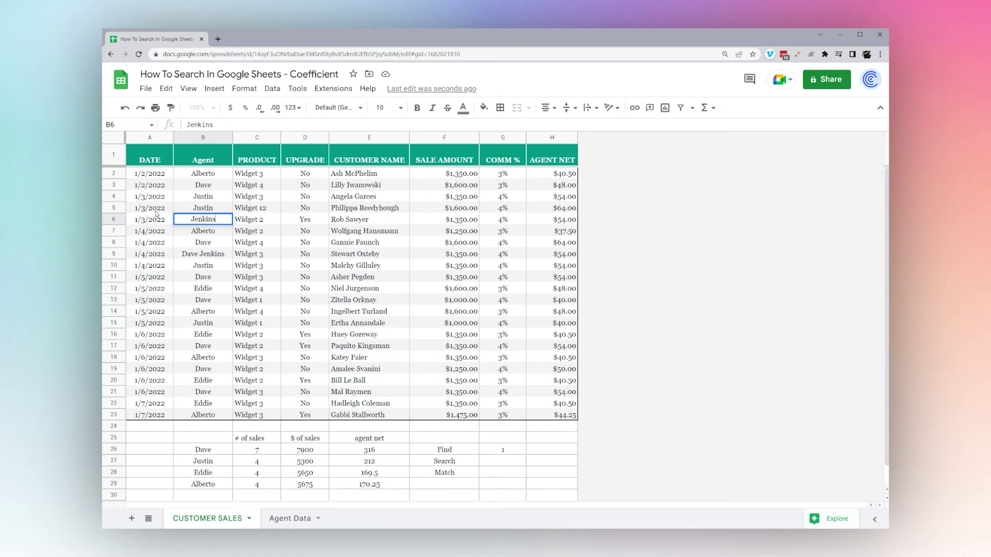
key("End")
type("Dave")
key("Return")
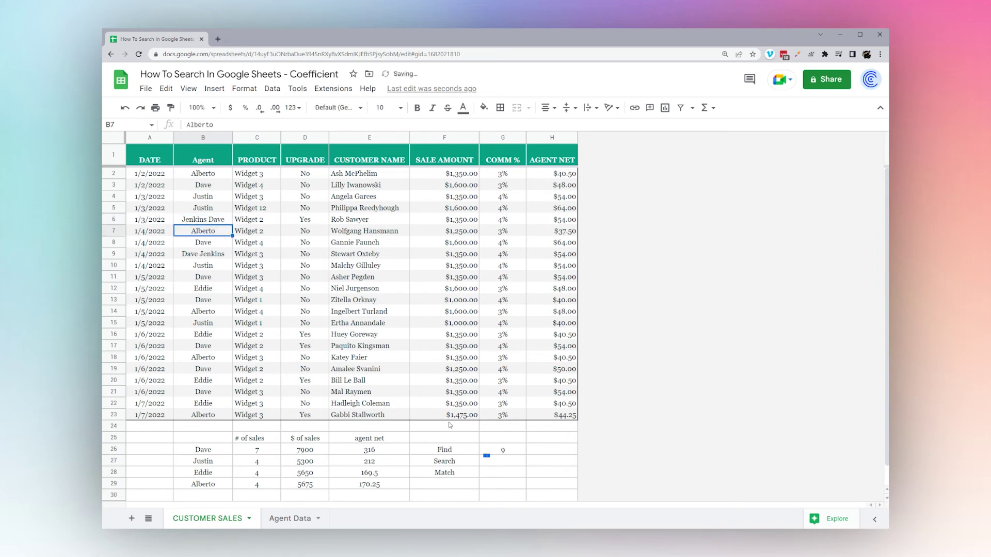
Copy the FIND formula from G26 into G27 and change its function to SEARCH, keeping the reference to B6
left_click(503, 449)
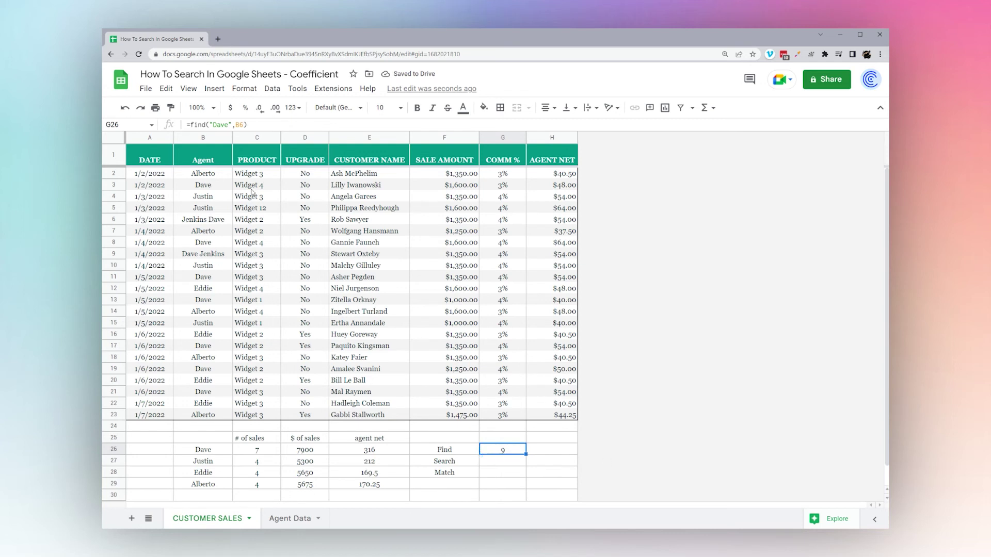
left_click(253, 126)
key("Escape")
double_click(504, 461)
type("=find(\"Dave\",B6)")
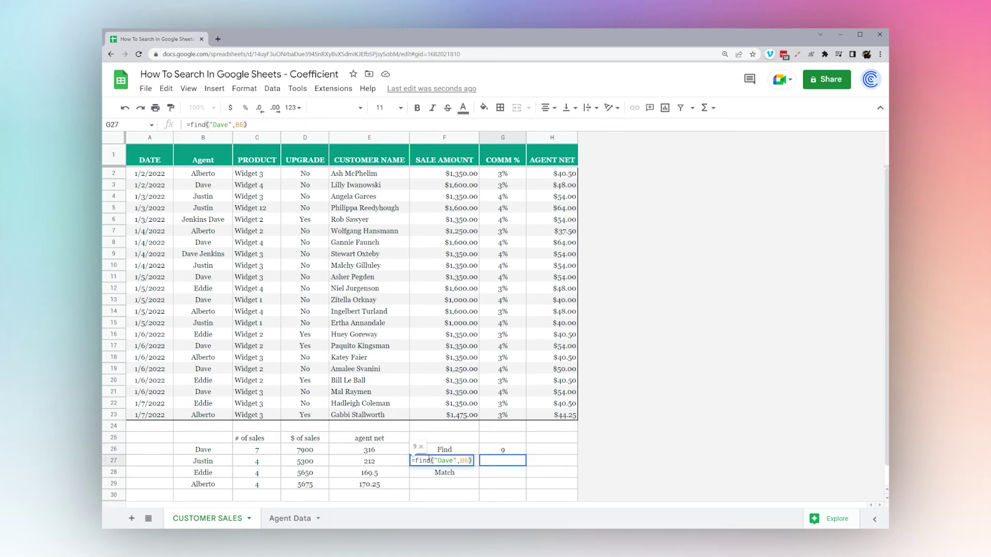
left_click_drag(429, 459, 416, 460)
type("searc")
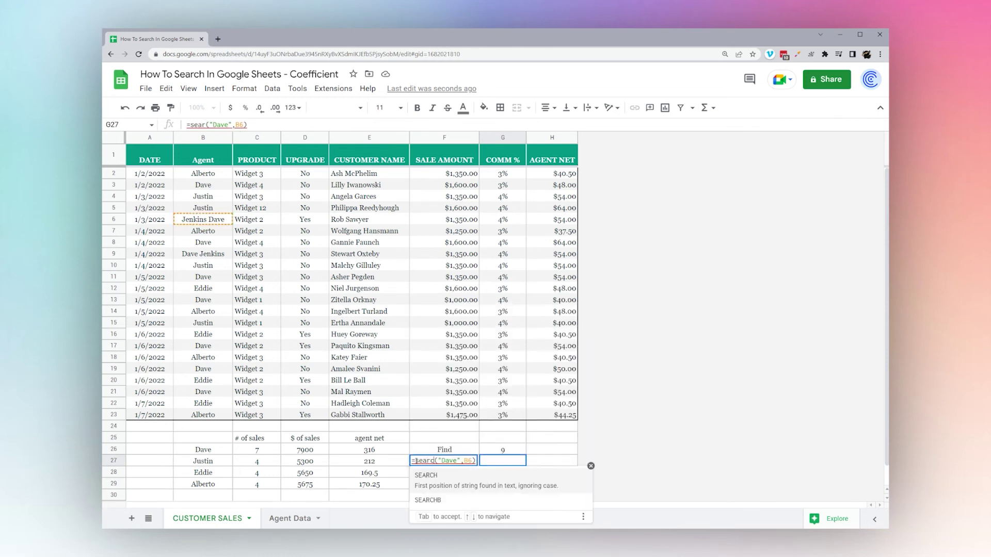
type("h")
key("Return")
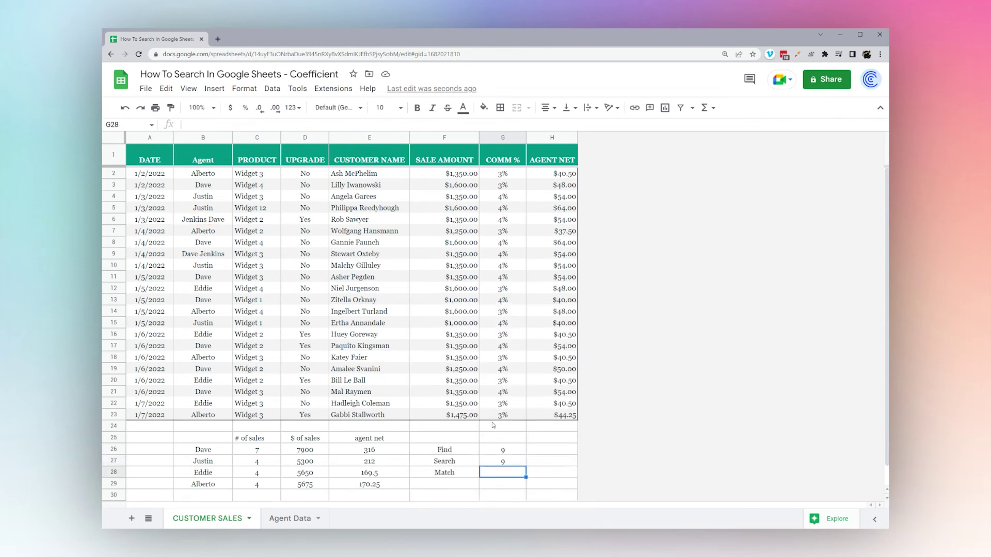
left_click(503, 460)
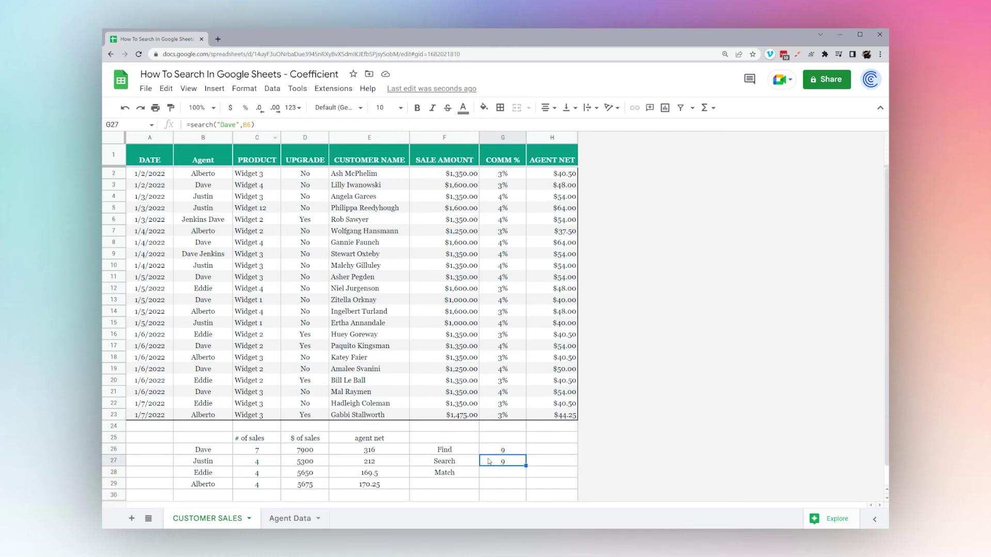
Reorder the agent's name in cell B6 so that the first name comes before the last name
left_click(203, 219)
double_click(216, 220)
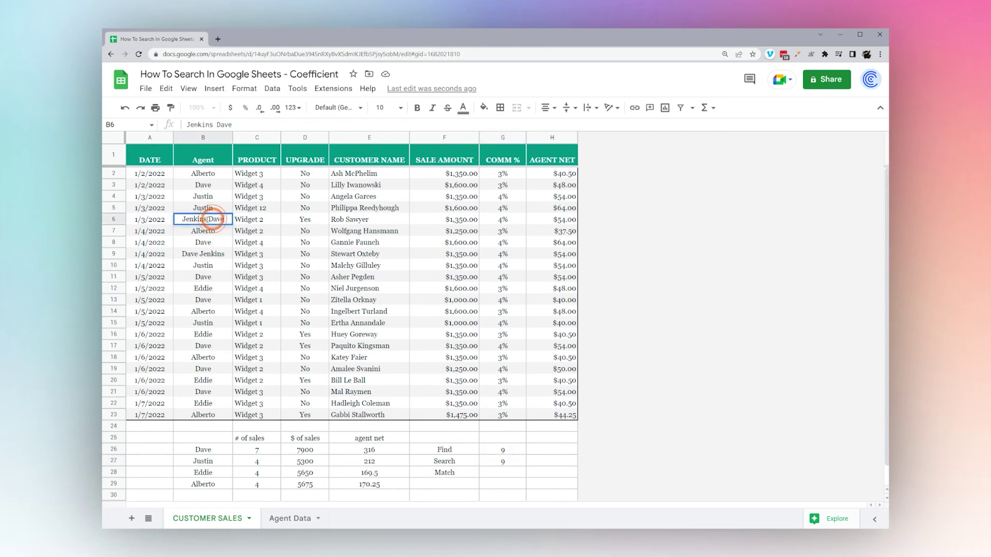
double_click(215, 219)
key("BackSpace")
key("BackSpace")
key("Home")
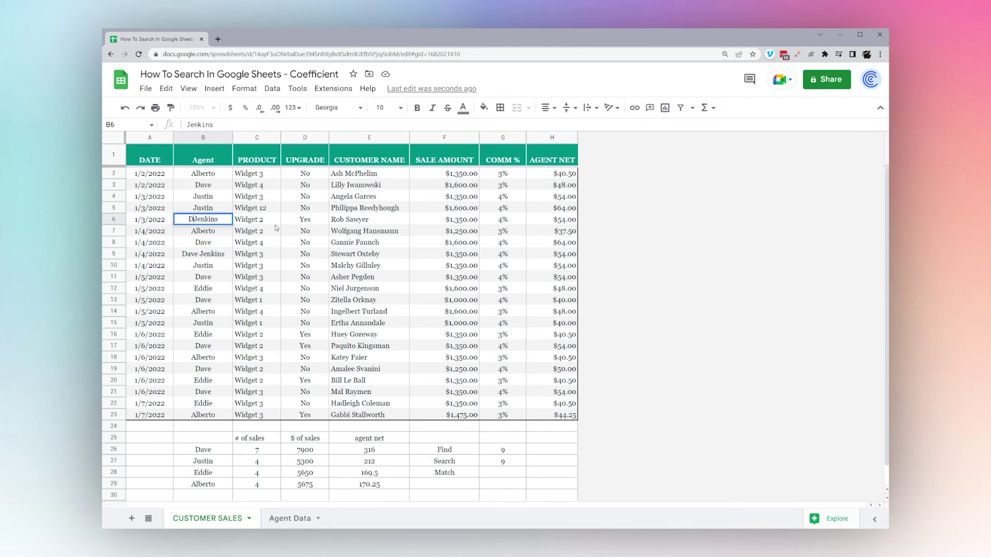
type("Dave")
key("Return")
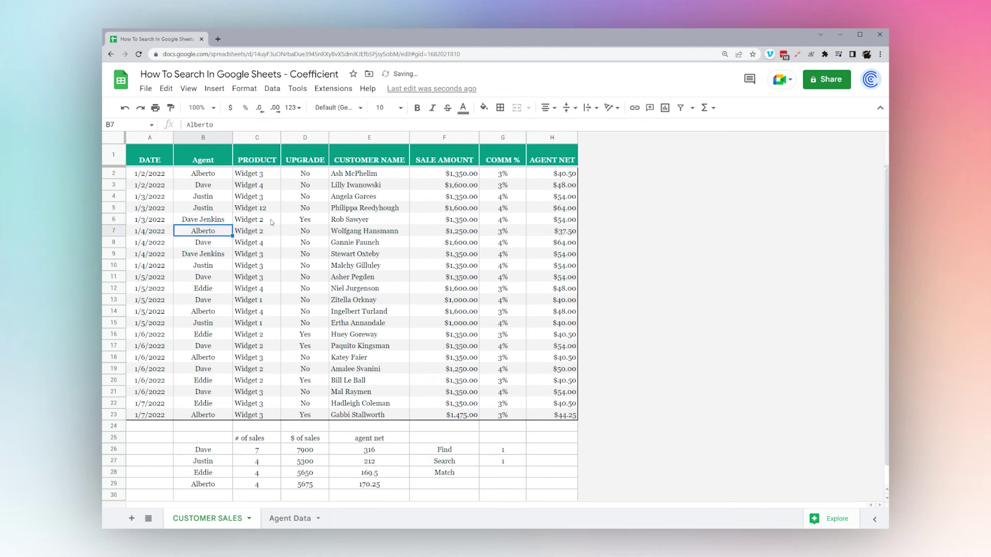
left_click(503, 465)
scroll(503, 464, "down", 2)
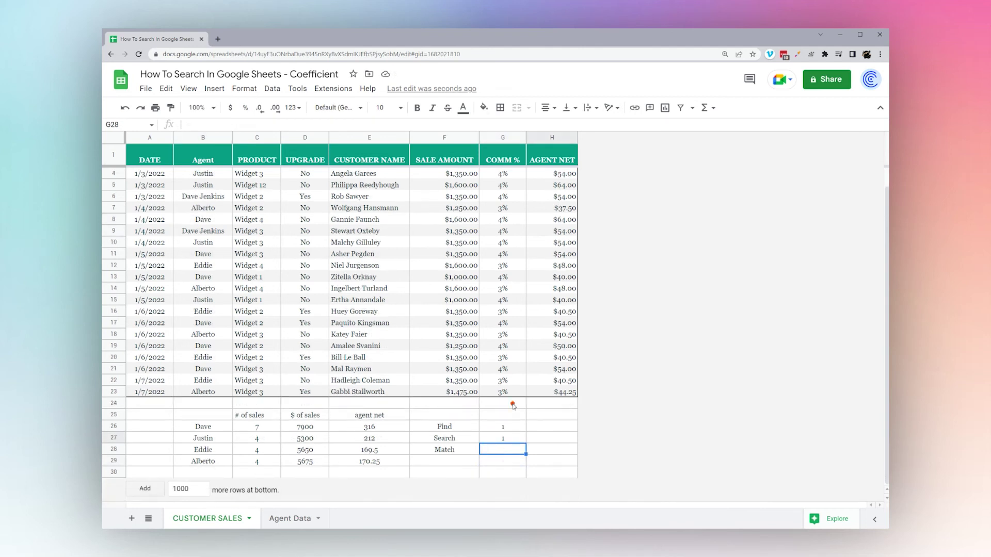
left_click(513, 404)
type("=match(")
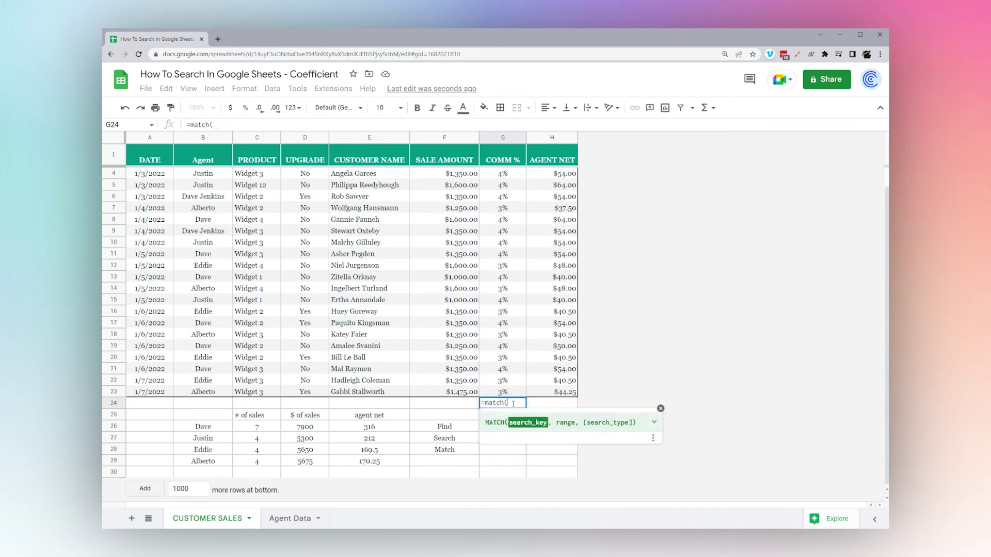
left_click(650, 423)
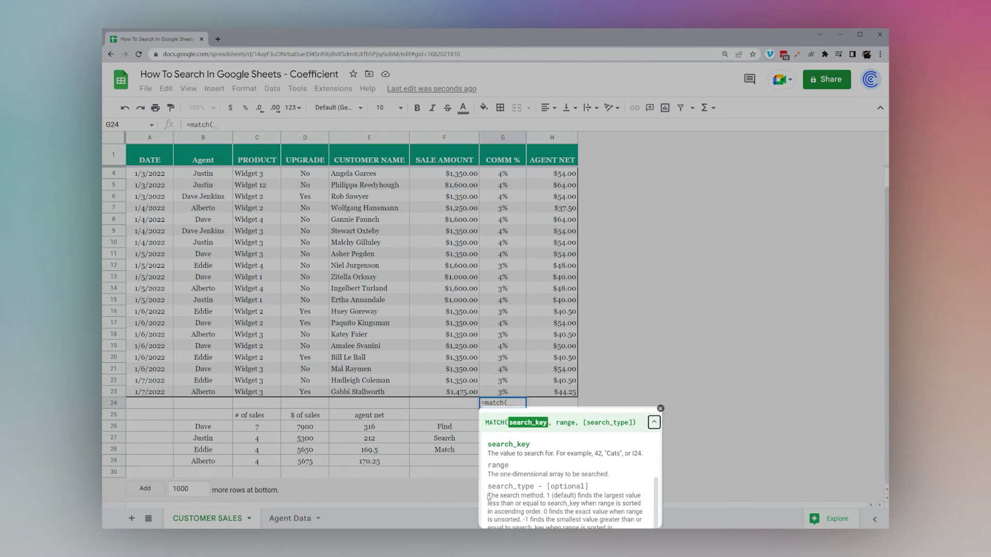
left_click_drag(488, 497, 639, 504)
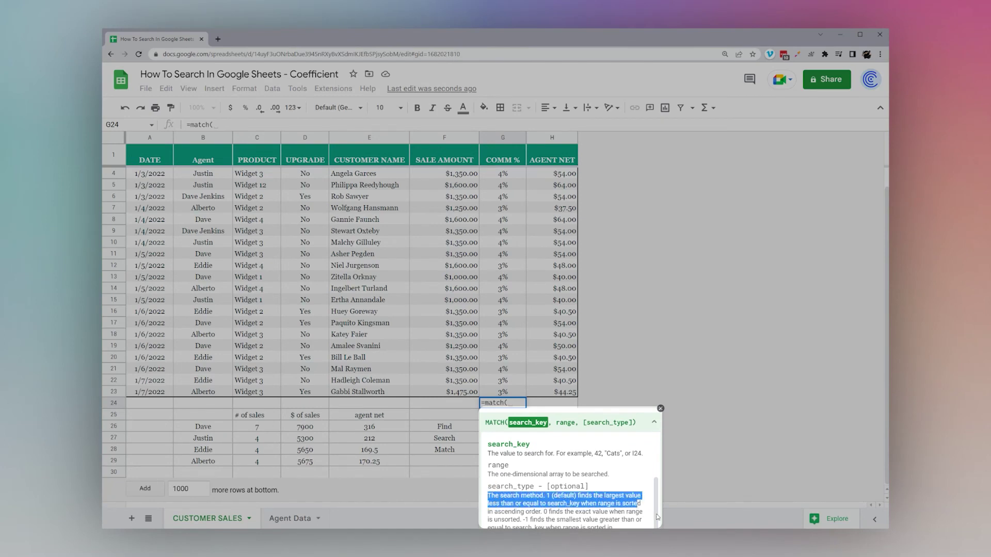
key("Escape")
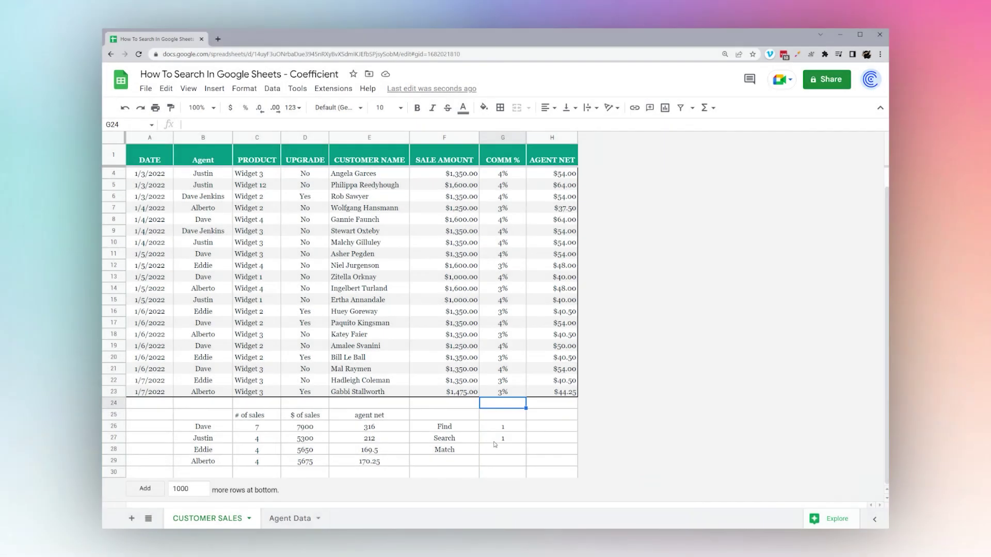
Enter a MATCH formula in G28 that looks for "Widget 12" in C4:C23 with search type 0
left_click(496, 450)
type("=match(")
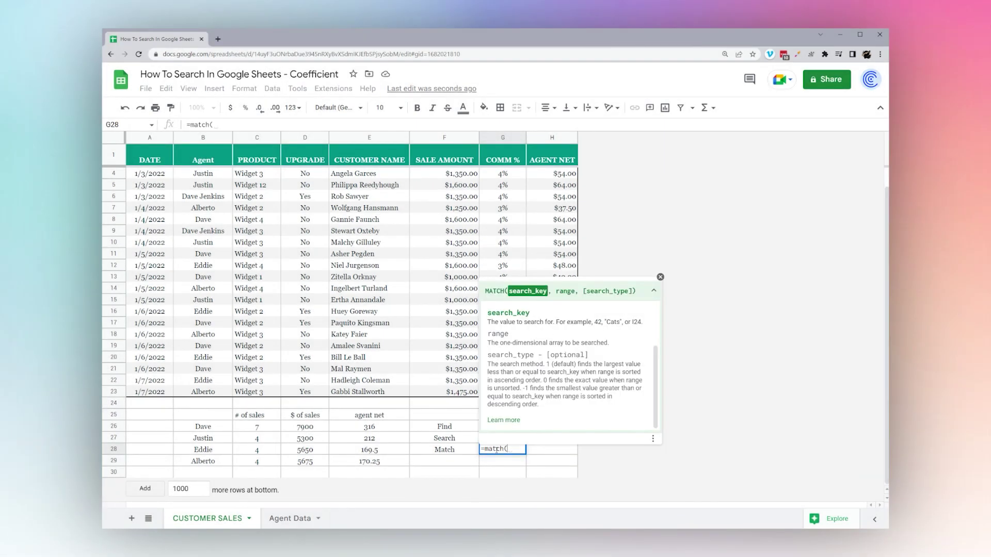
type("\"Wi")
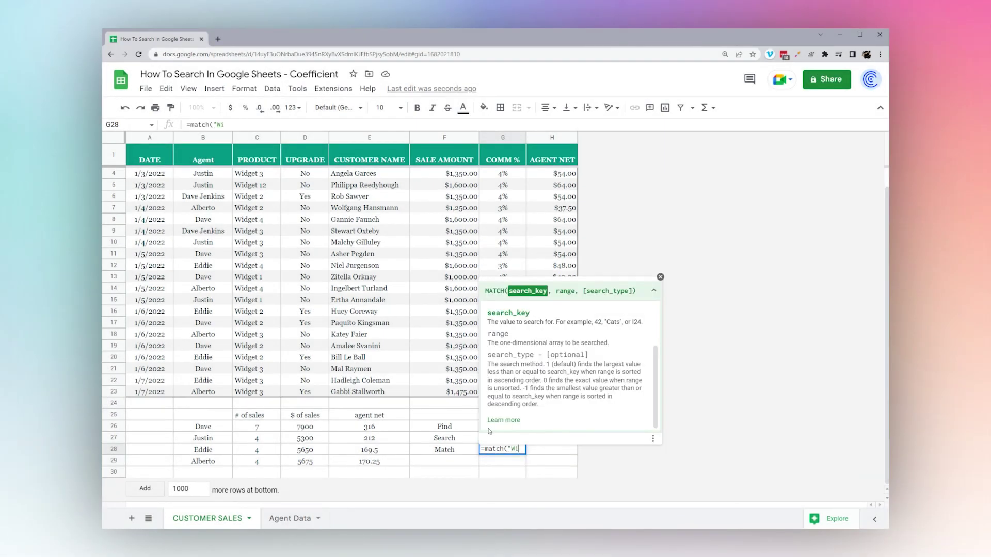
type("dget 12\",")
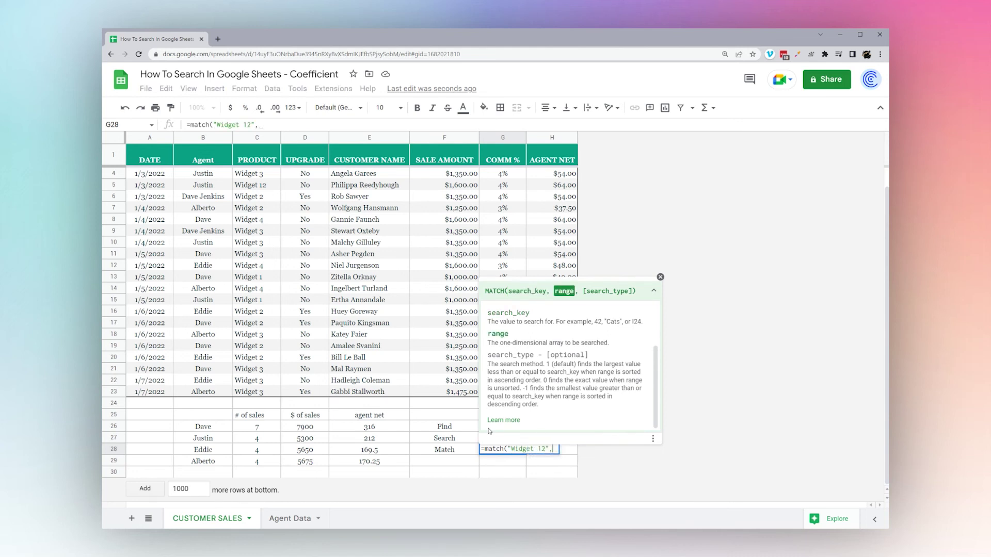
left_click_drag(269, 176, 269, 395)
type(",")
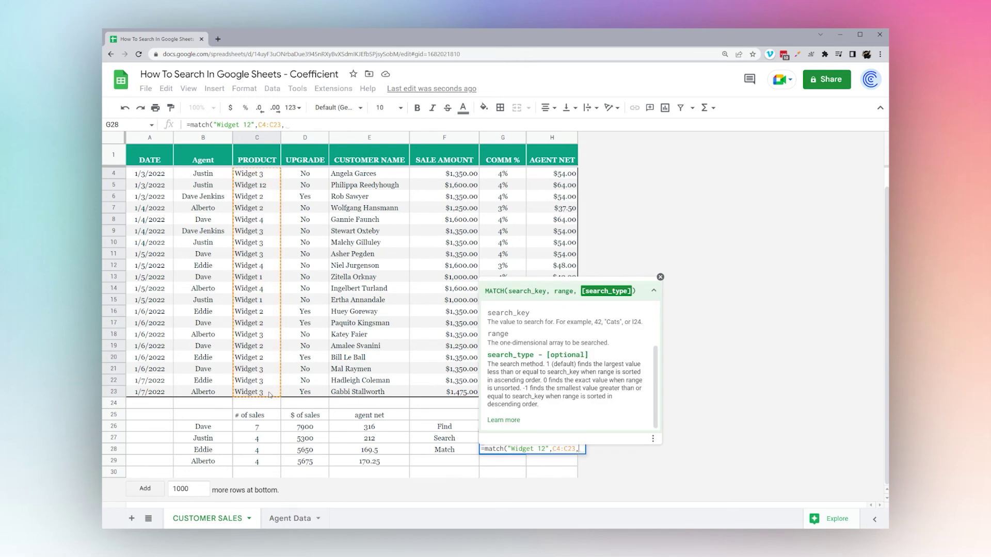
type("0")
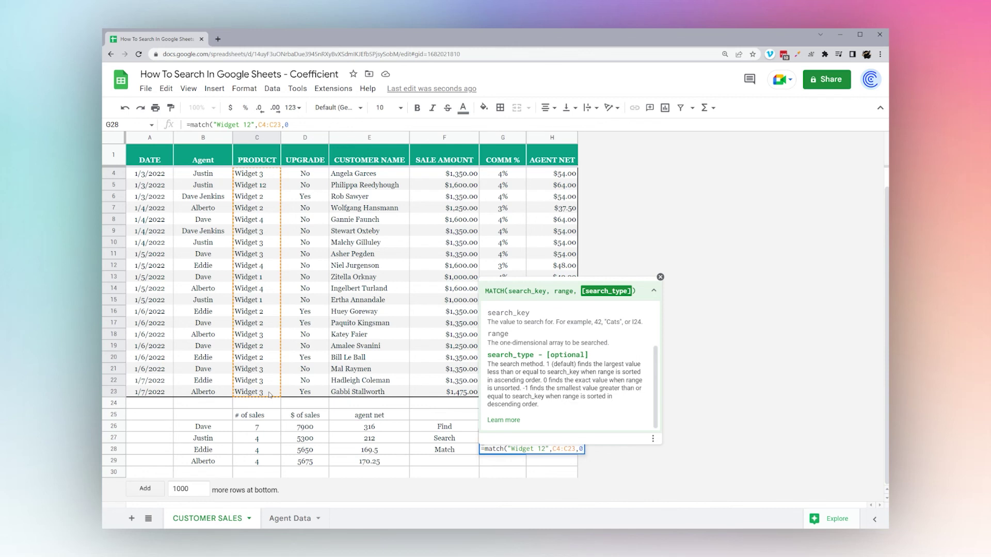
type(")")
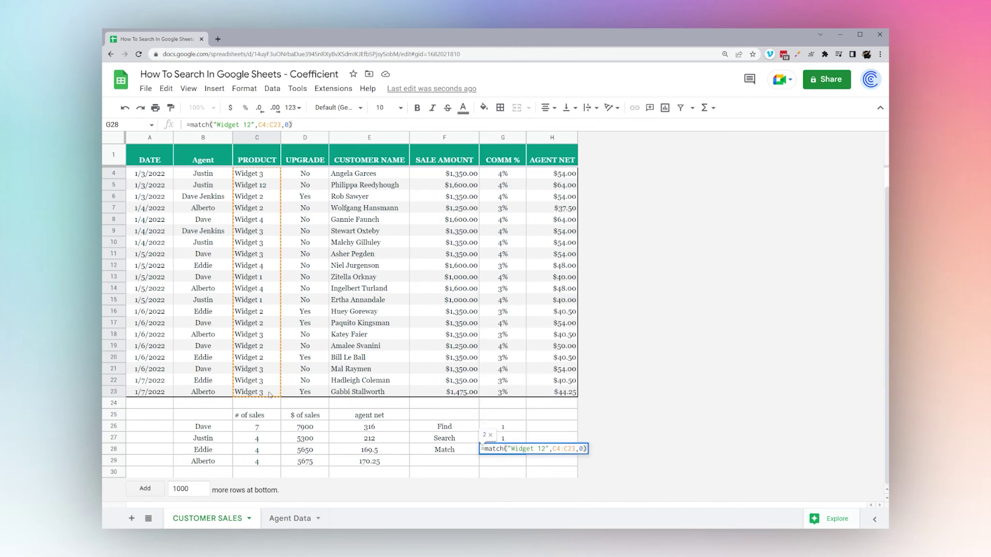
key("Return")
left_click(490, 451)
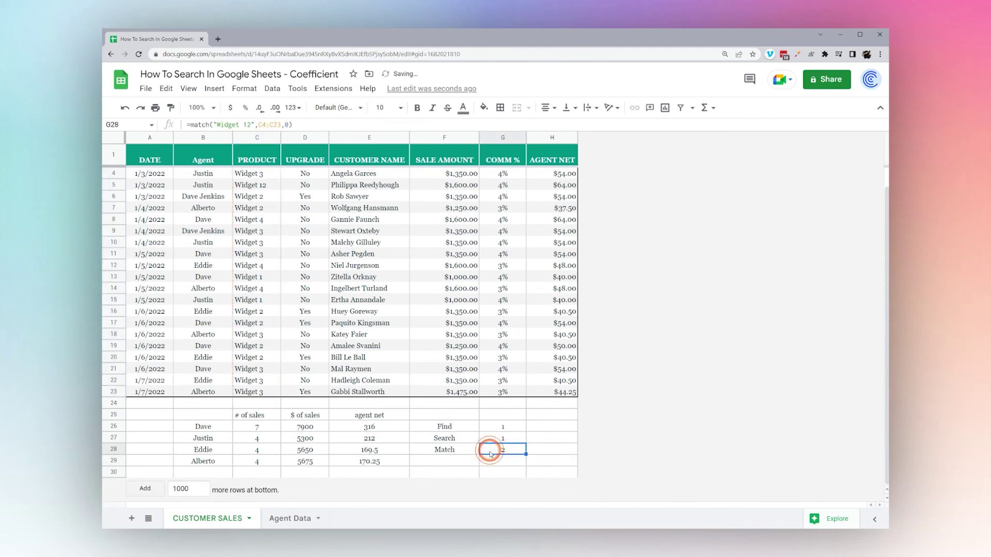
Change the MATCH range in G28 to C1:C23 and compare the result with the Widget 12 row
left_click(490, 428)
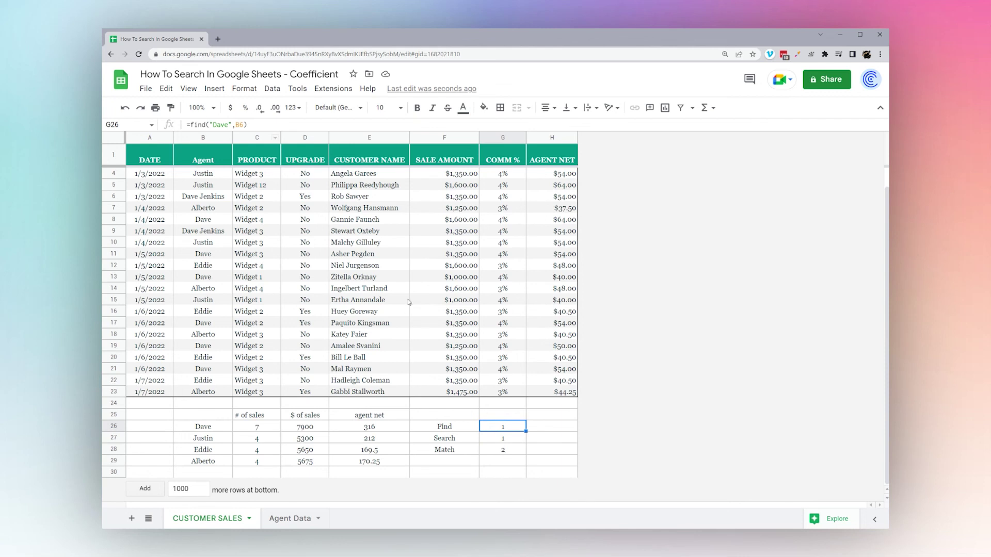
left_click(493, 450)
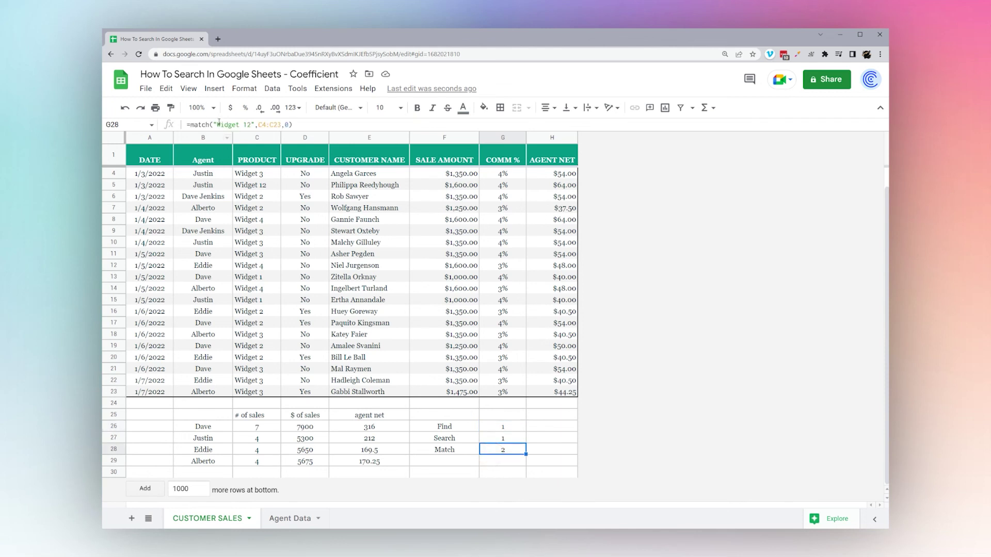
left_click_drag(215, 124, 292, 125)
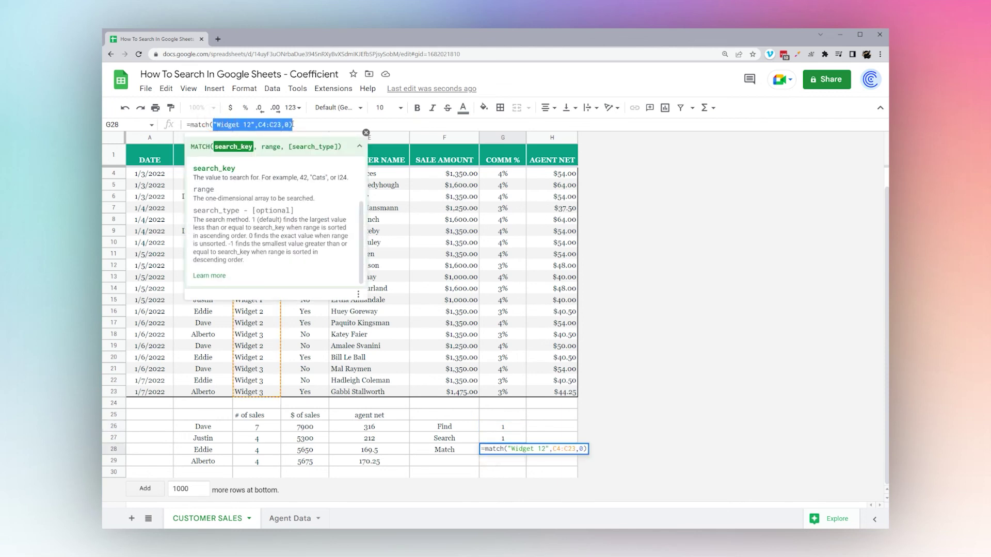
key("Escape")
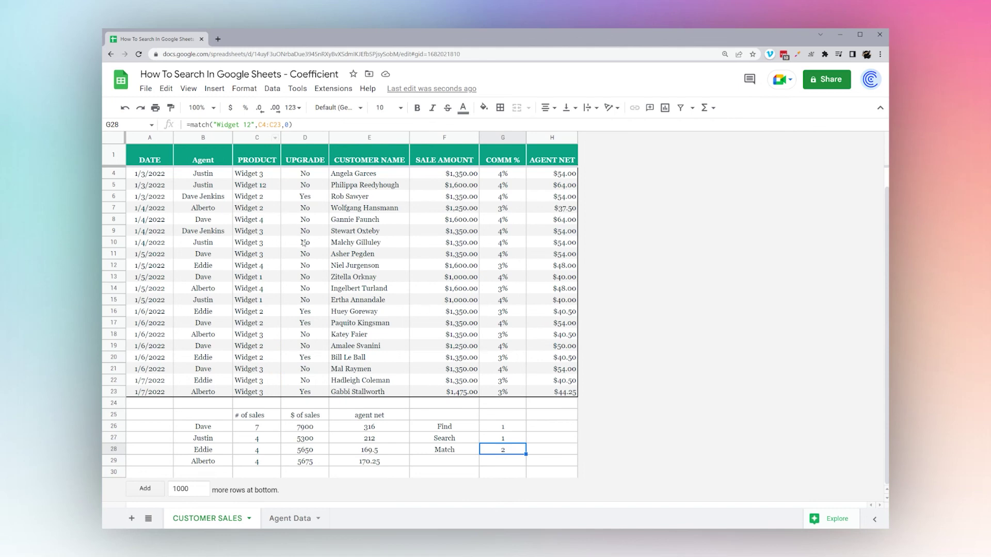
scroll(325, 263, "up", 1)
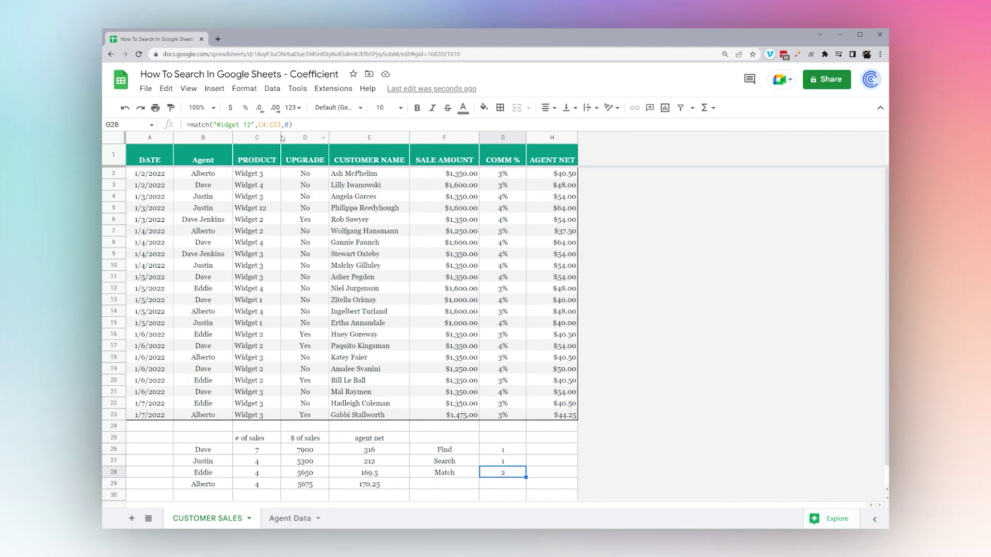
left_click(298, 124)
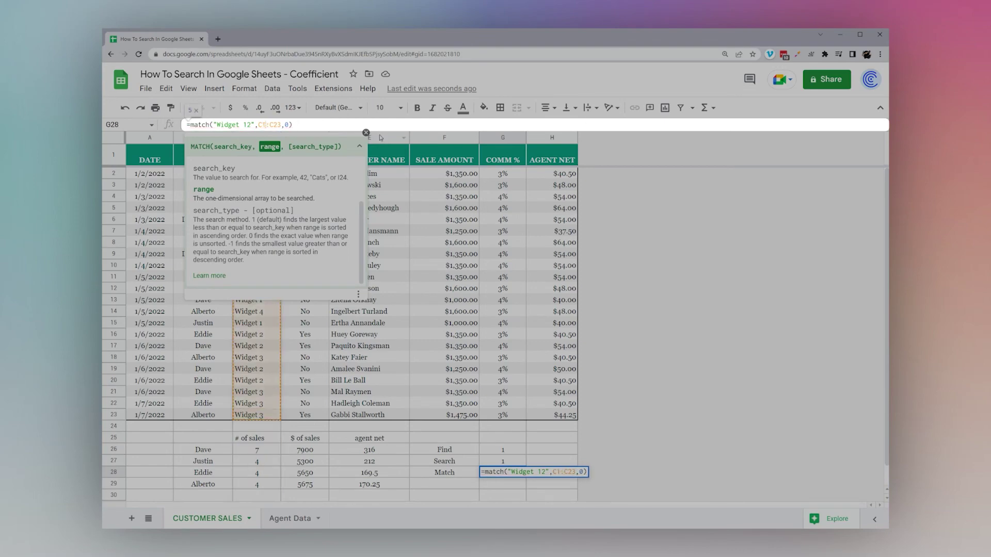
key("Return")
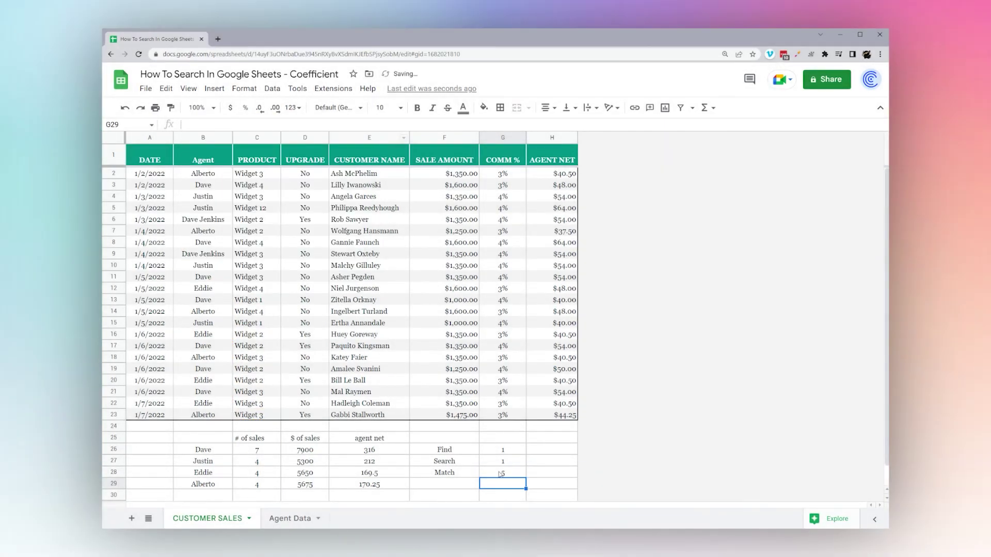
left_click(499, 473)
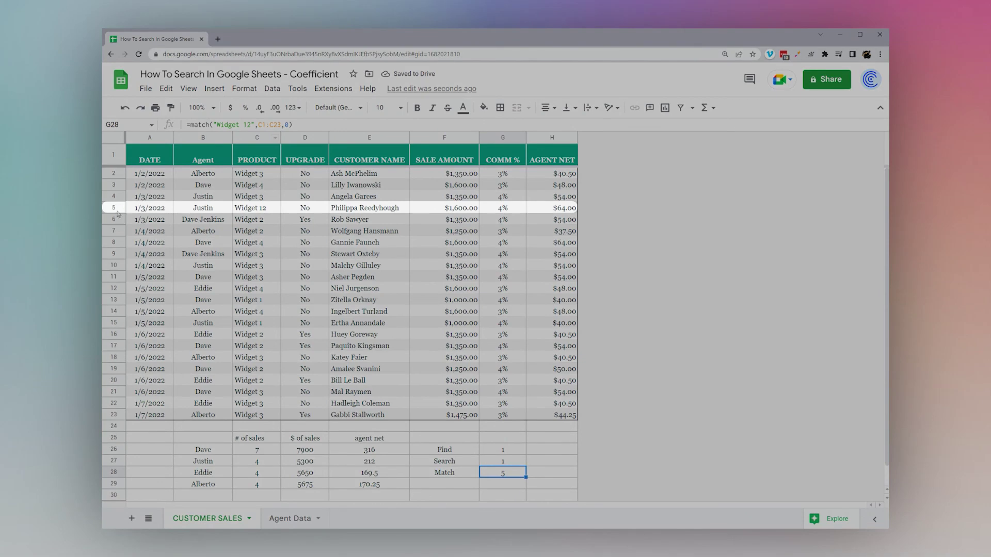
left_click(115, 207)
left_click(253, 207)
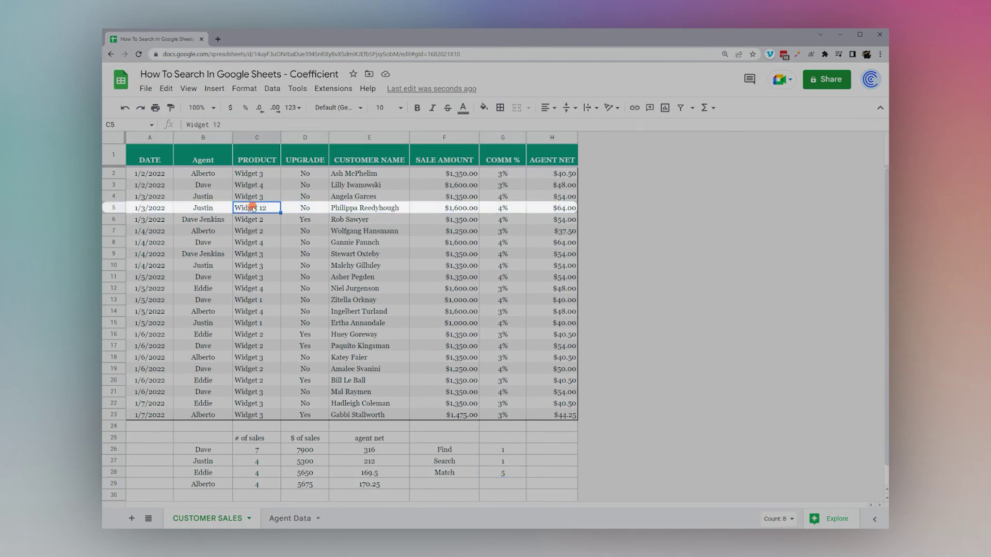
Change the MATCH range in G28 to C2:C23 so that it excludes the header row
left_click(491, 472)
left_click(262, 124)
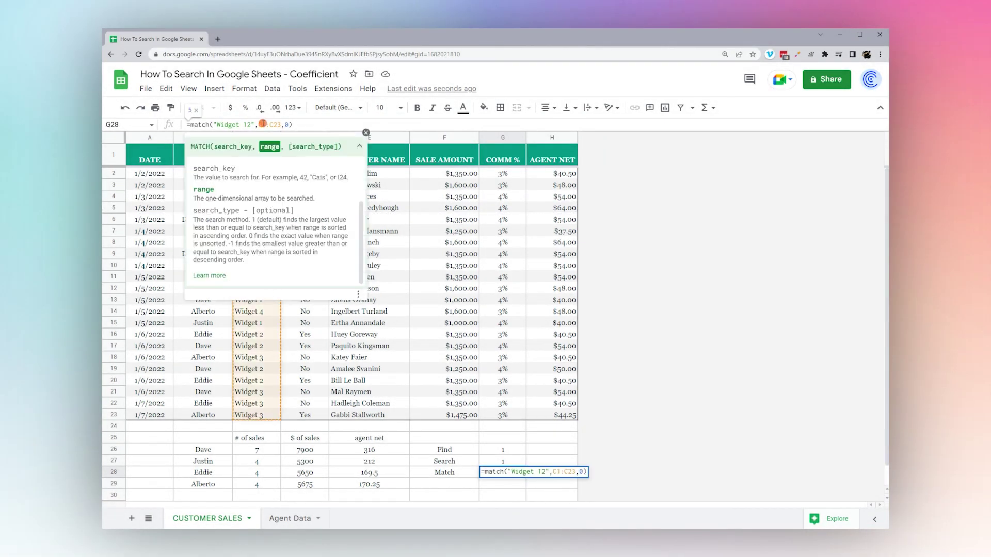
key("BackSpace")
type("2")
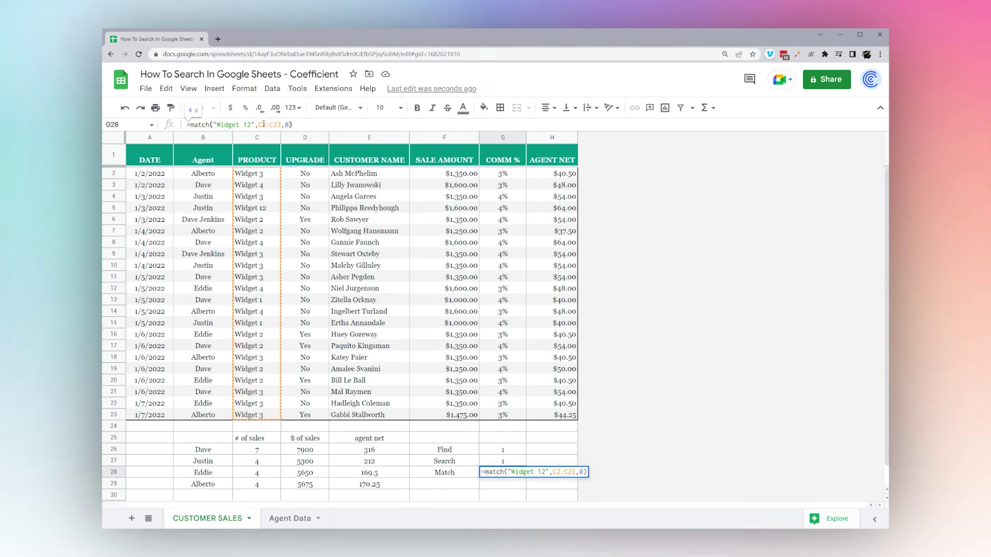
key("Return")
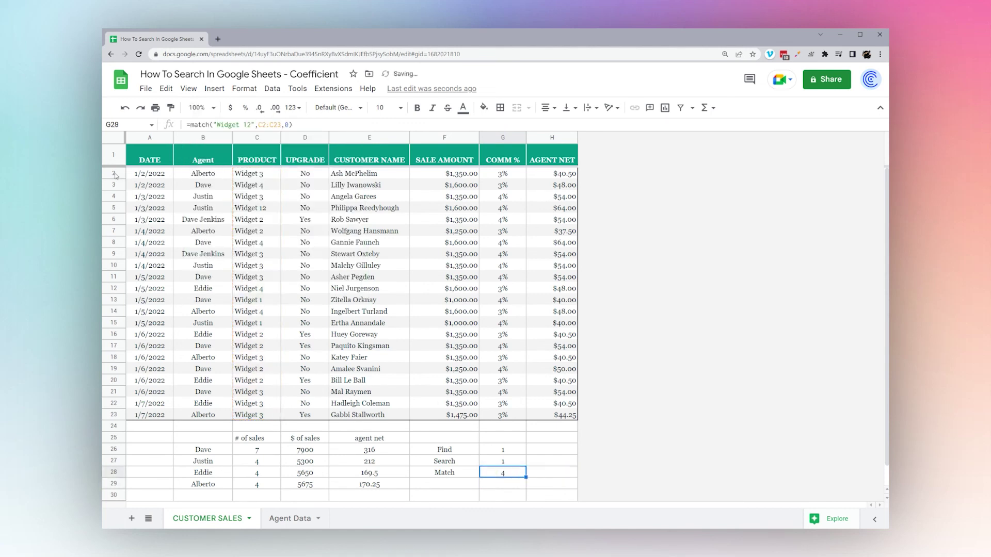
Check the MATCH result in G28 against the position of Widget 12 within rows 2 to 5
left_click_drag(113, 174, 117, 206)
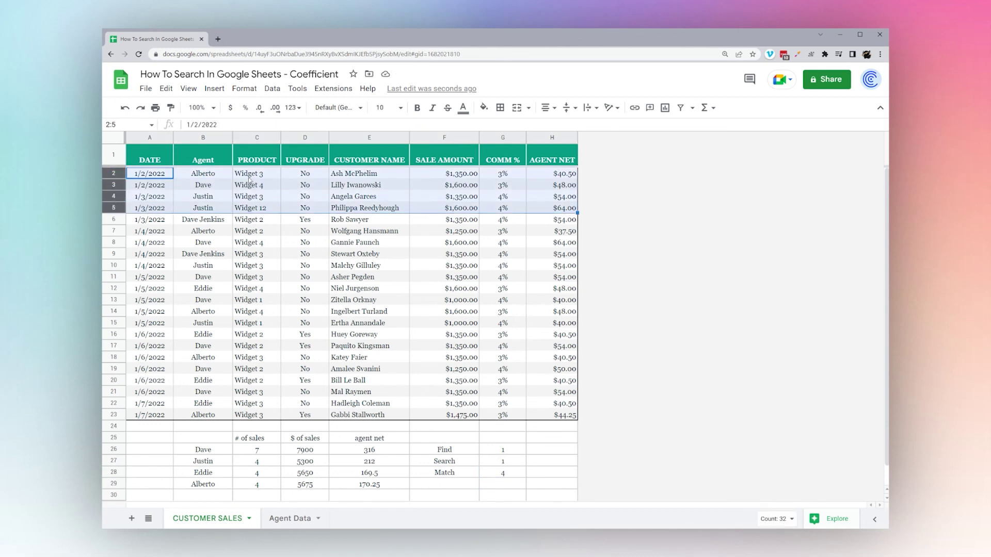
left_click(201, 209)
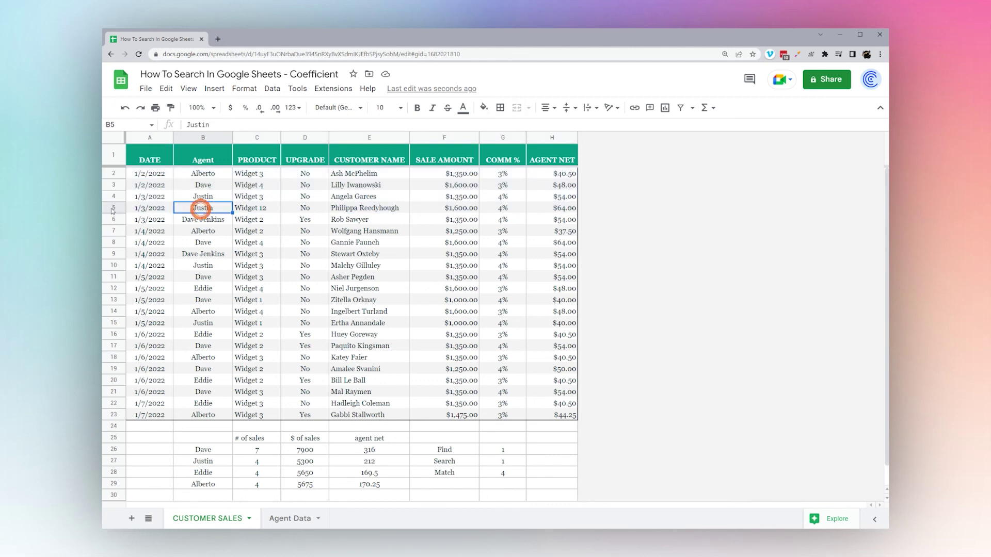
left_click(113, 208)
left_click(508, 472)
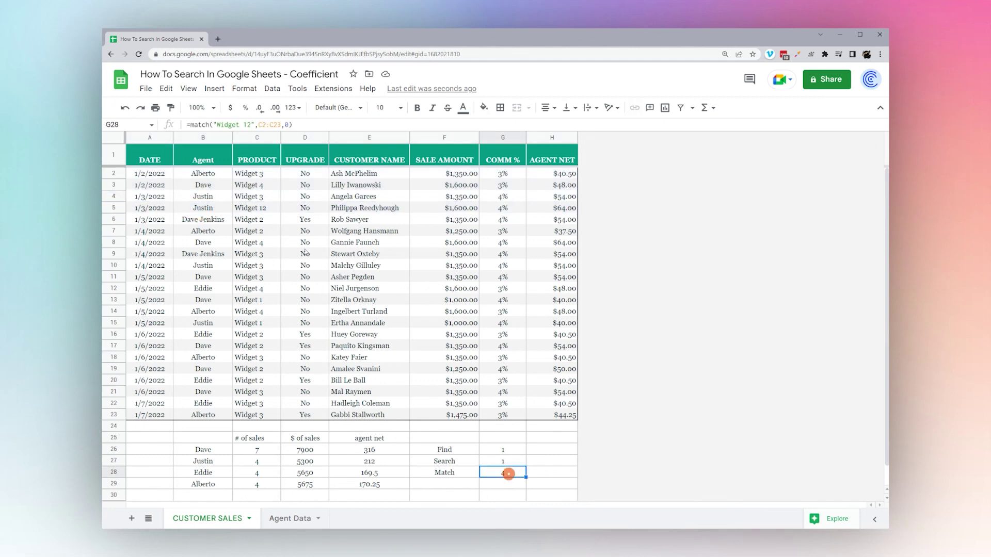
Change the MATCH range in G28 to C1:C23 so that it includes the header row
left_click(266, 126)
key("BackSpace")
type("1")
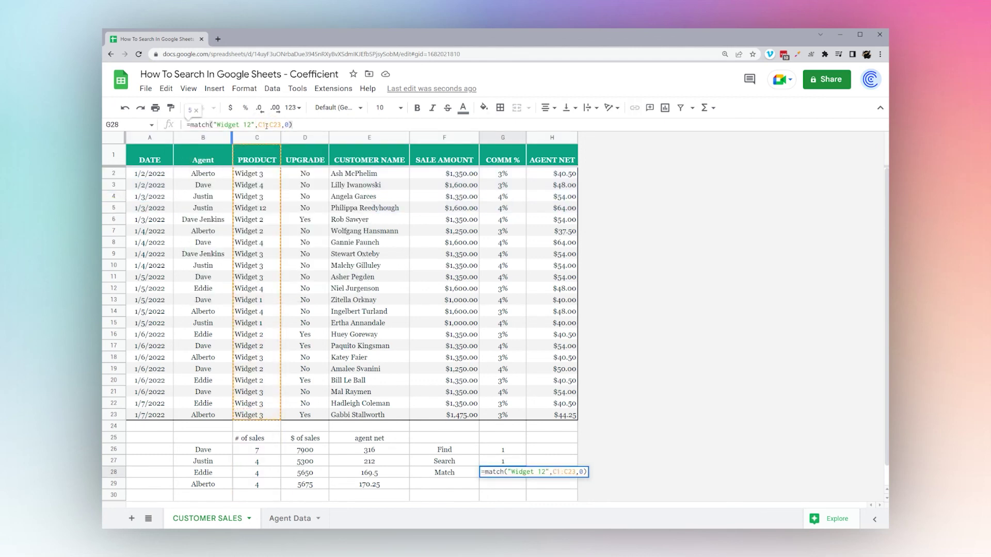
key("Return")
left_click(505, 473)
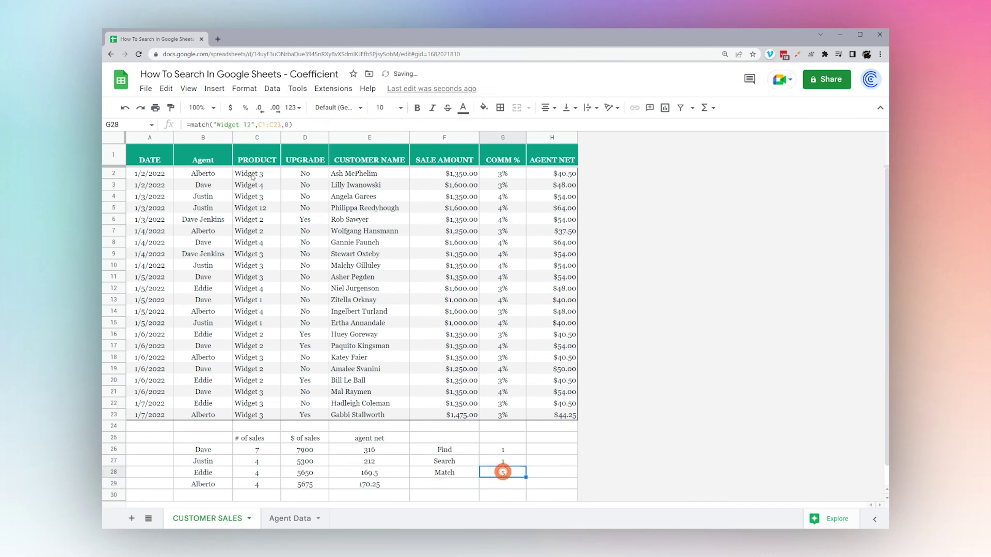
Compare the MATCH result in G28 with the PRODUCT header cell and the sheet row containing Widget 12
left_click(256, 157)
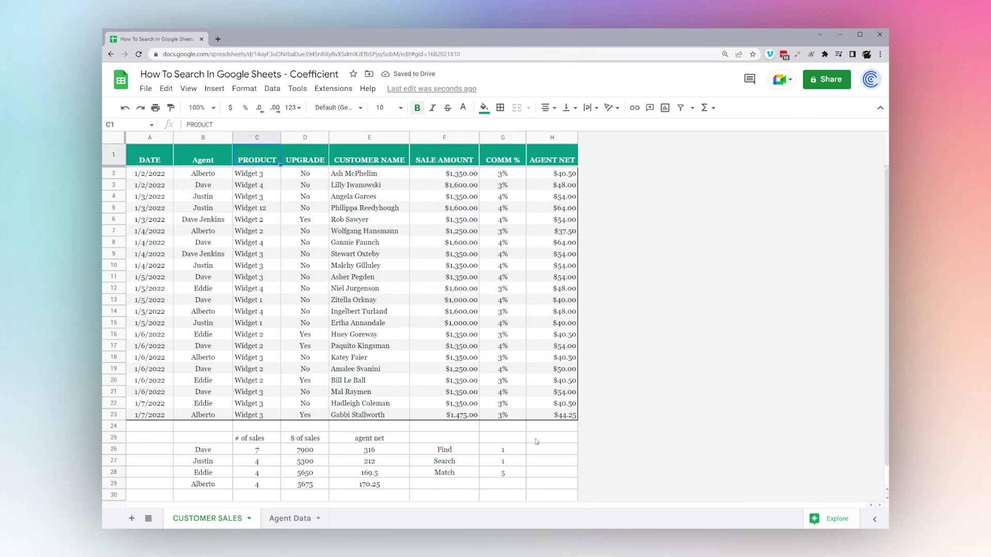
left_click(511, 472)
left_click(113, 208)
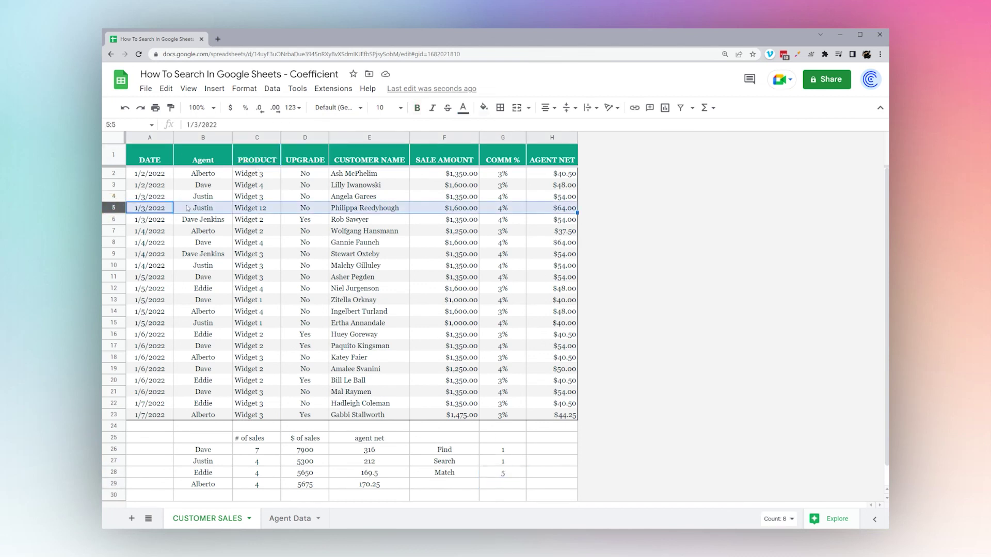
Set the MATCH range in G28 back to C2:C23, leaving out the header row
left_click(503, 472)
left_click(264, 124)
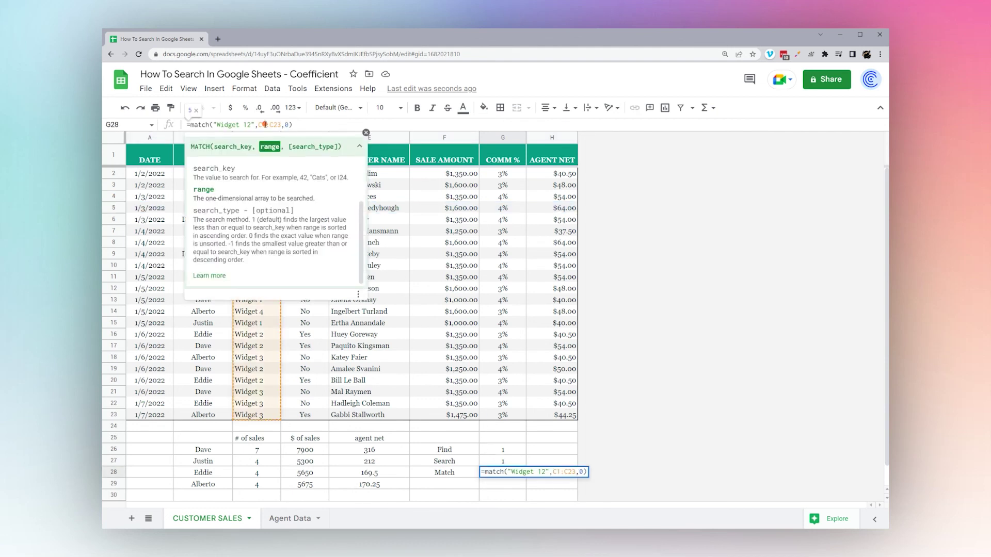
key("End")
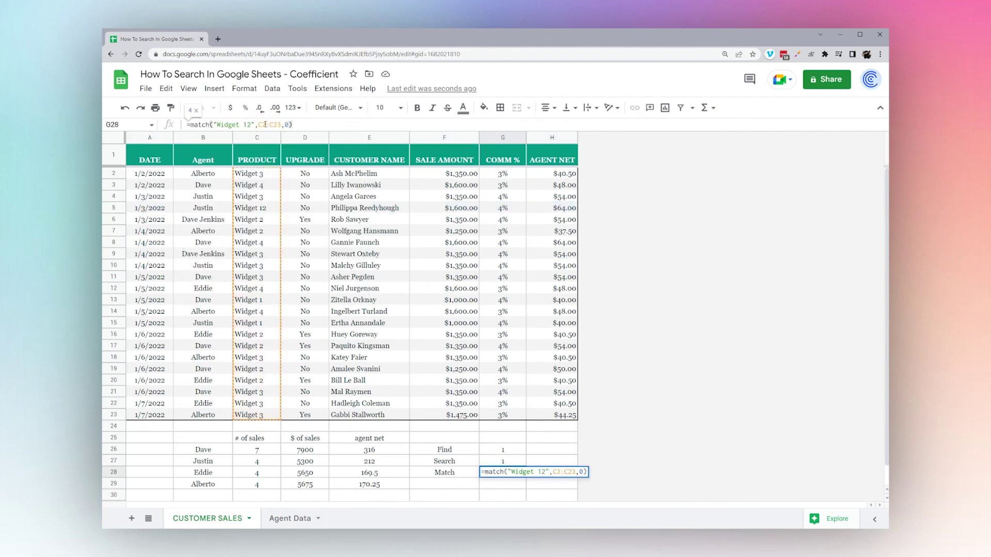
key("Return")
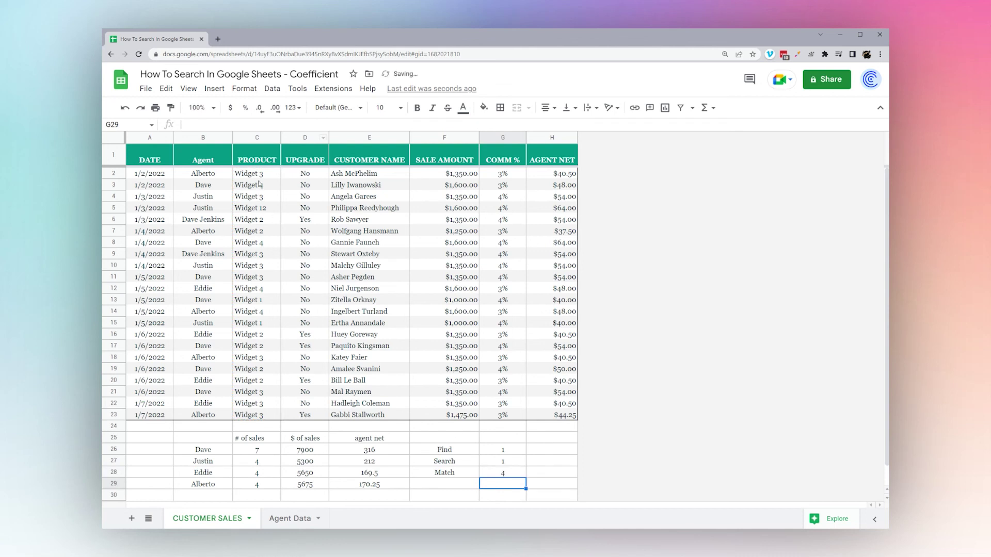
Select rows 2 to 13 and look over the sales data below the header
left_click_drag(118, 174, 198, 306)
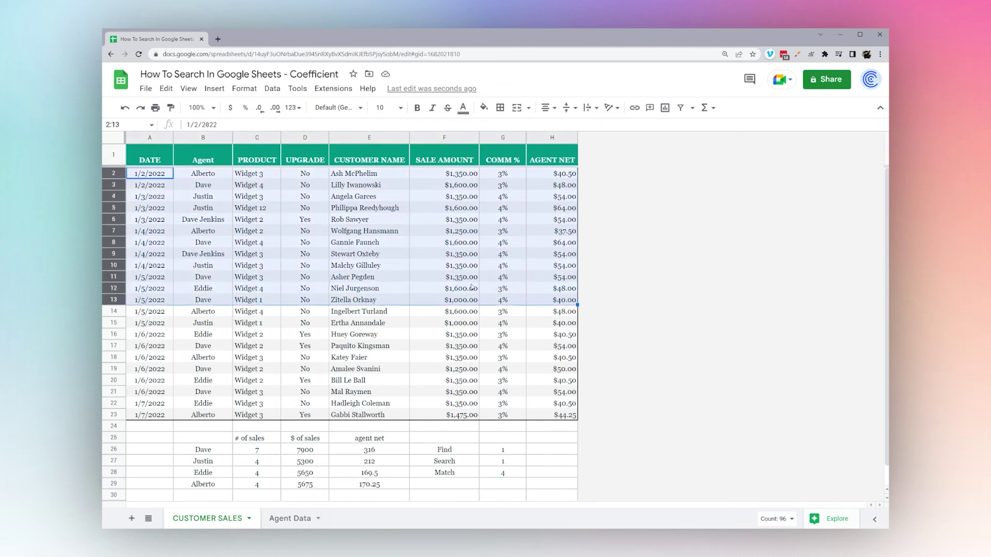
scroll(488, 293, "down", 1)
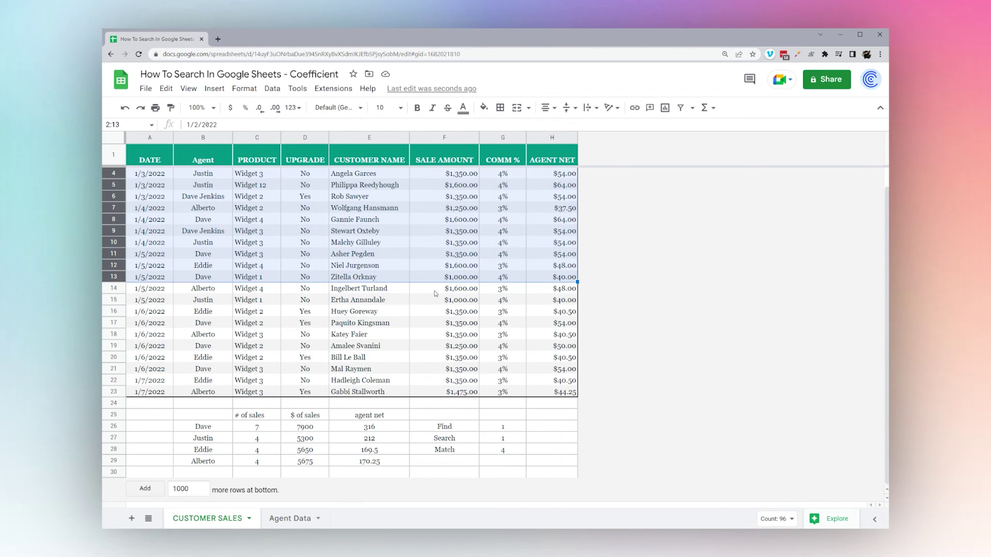
scroll(431, 284, "up", 1)
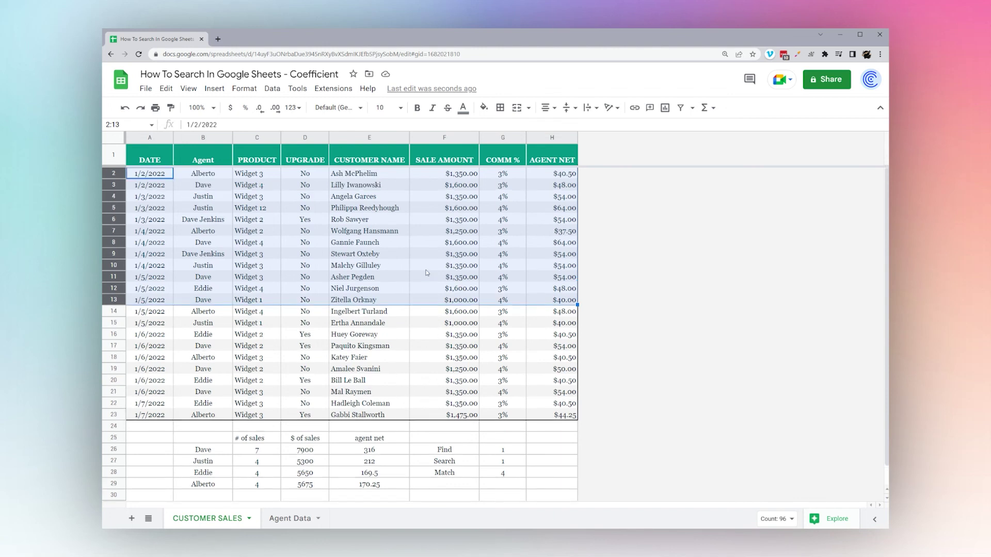